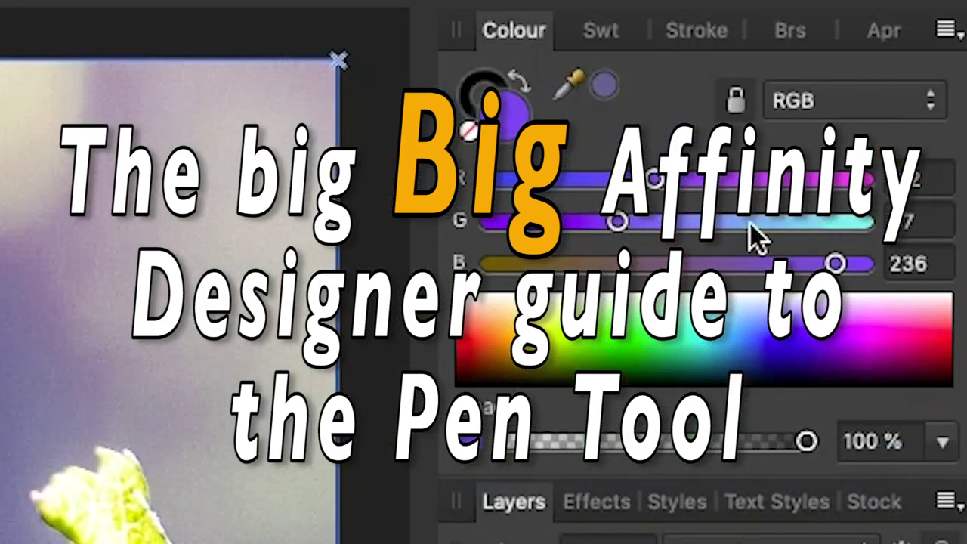
Raise a colour's green value, adjust image tone curves and increase blur radius in the demo previews
drag(751, 227, 826, 236)
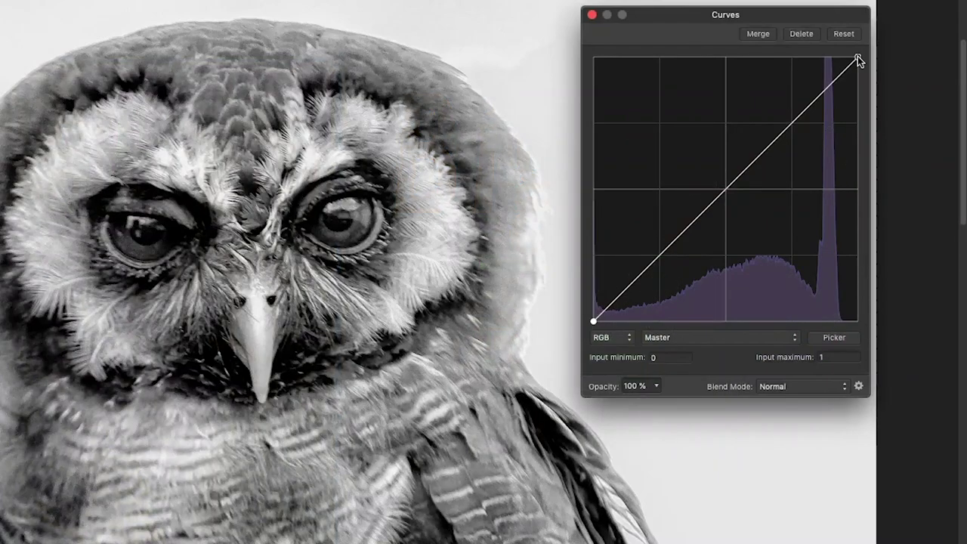
drag(858, 58, 826, 58)
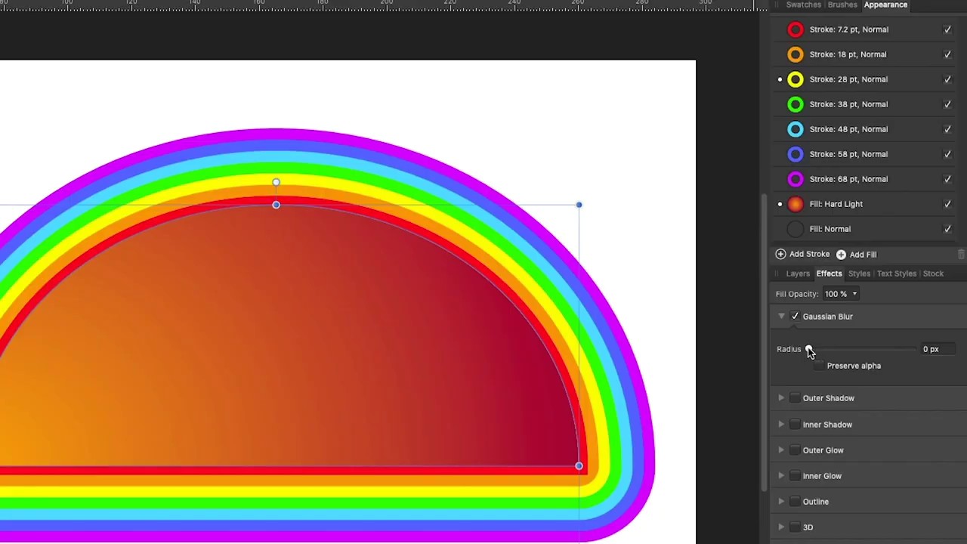
drag(809, 348, 868, 347)
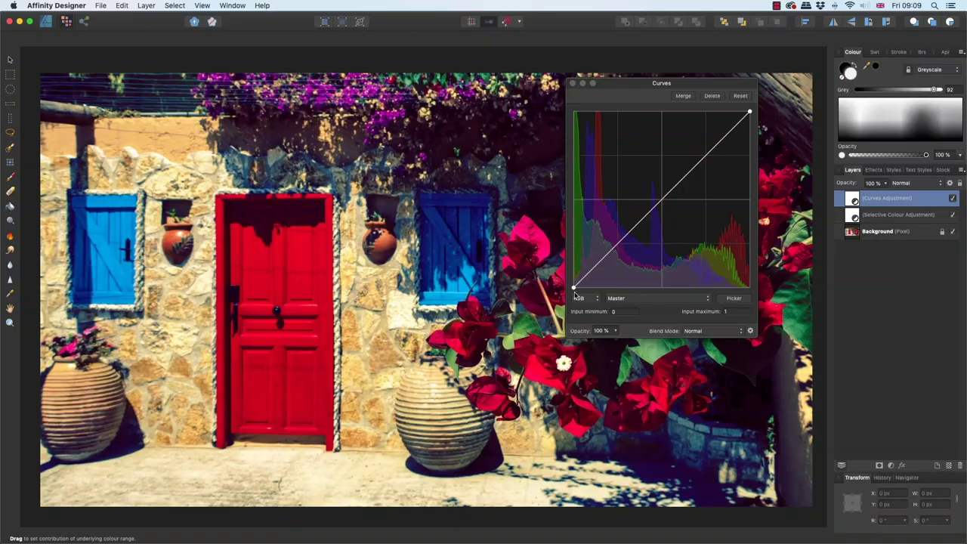
drag(574, 288, 574, 251)
click(624, 235)
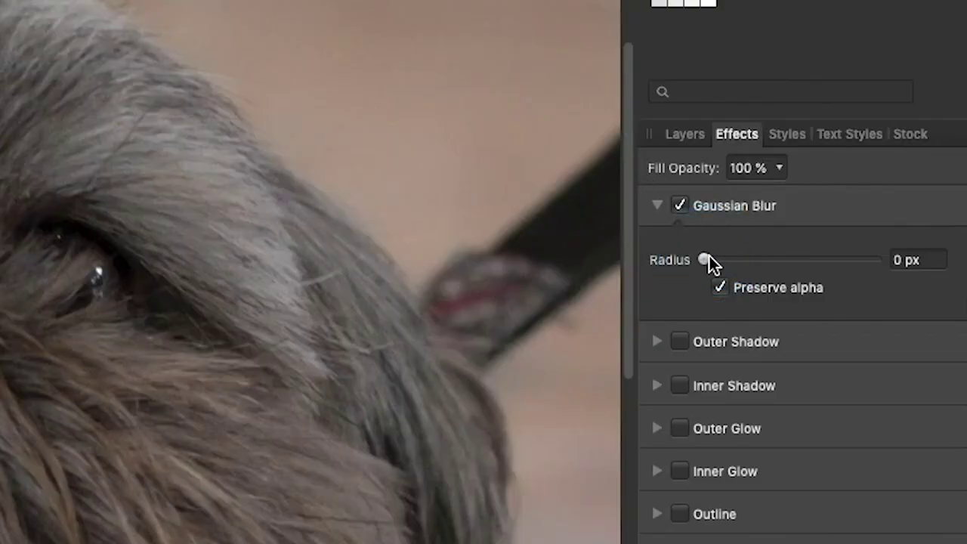
drag(709, 260, 771, 262)
Taper the stroke pressure curve, shift its peak left, and bend the blue channel curve upward
click(158, 236)
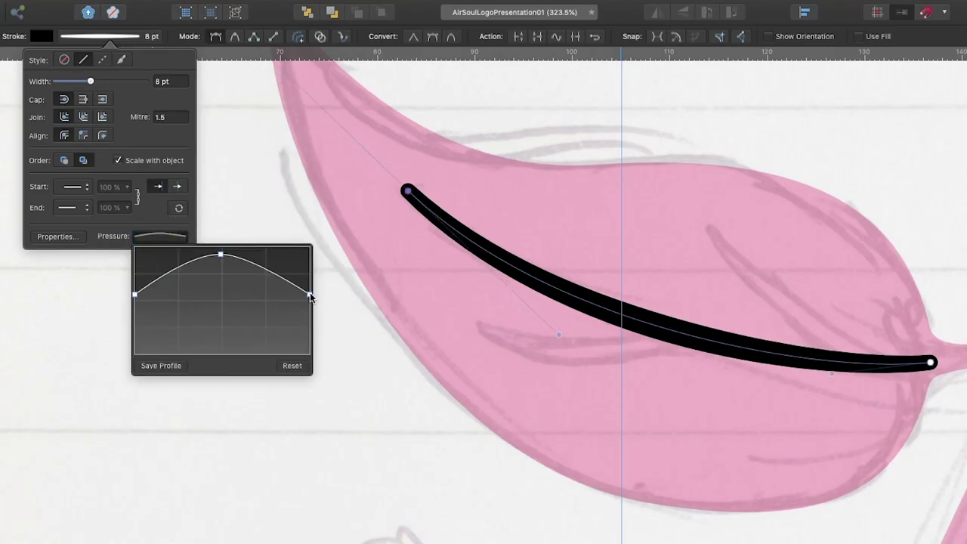
drag(310, 297, 310, 345)
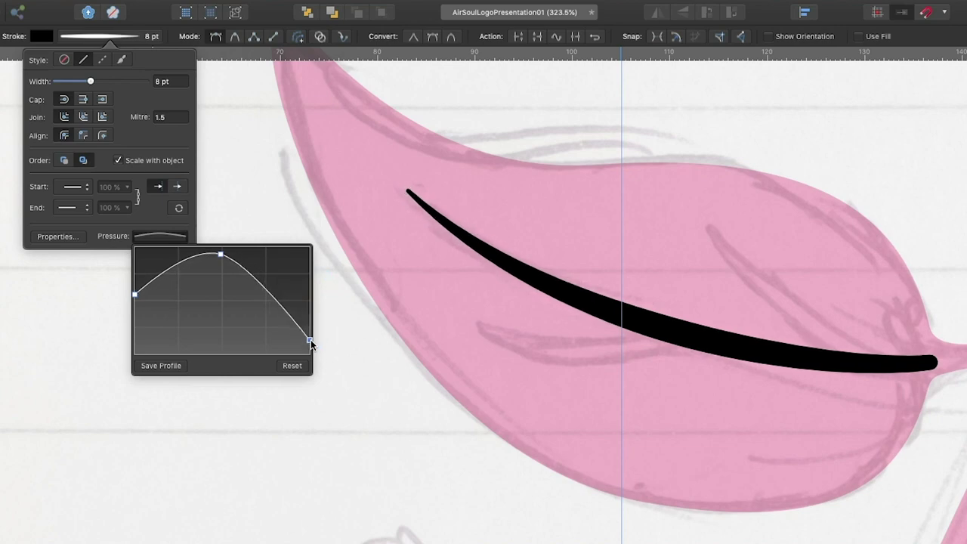
drag(221, 255, 173, 255)
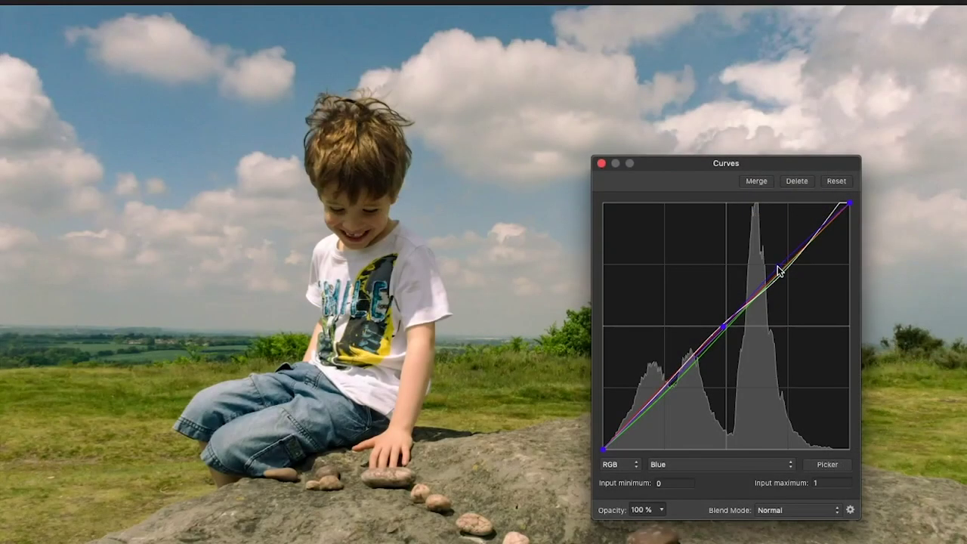
drag(777, 270, 772, 237)
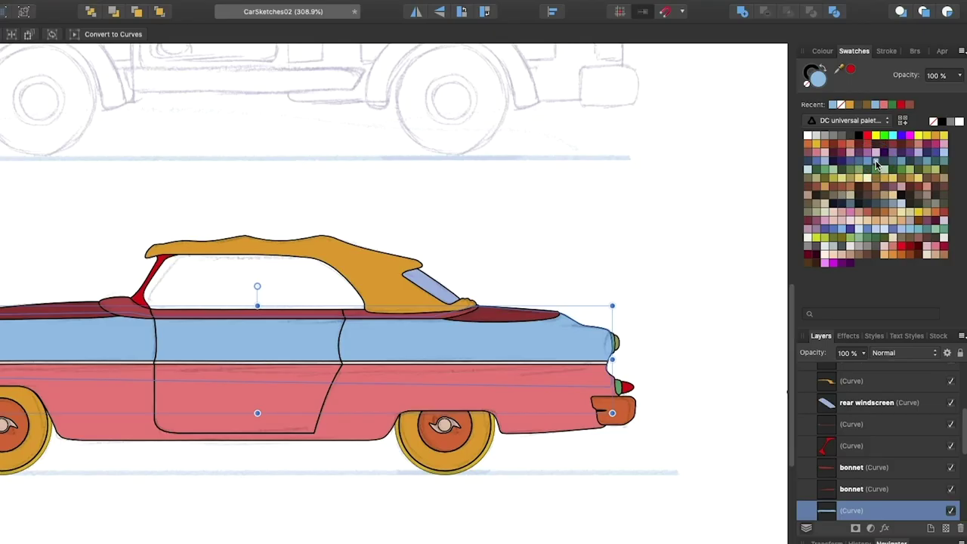
Give the car body a lighter pink and set letter tracking to -50 ‰ with a baseline shift
click(566, 425)
key(v)
click(944, 147)
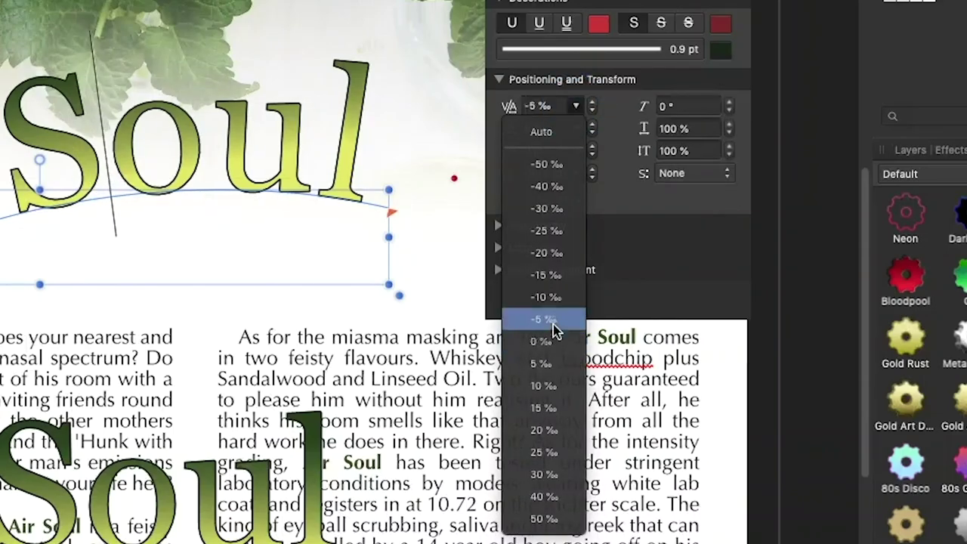
click(553, 324)
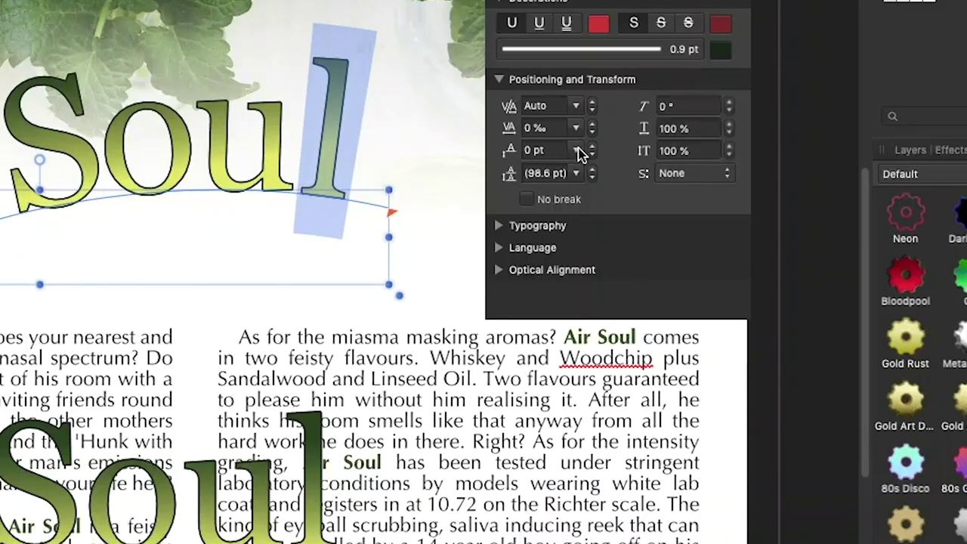
click(576, 150)
click(557, 356)
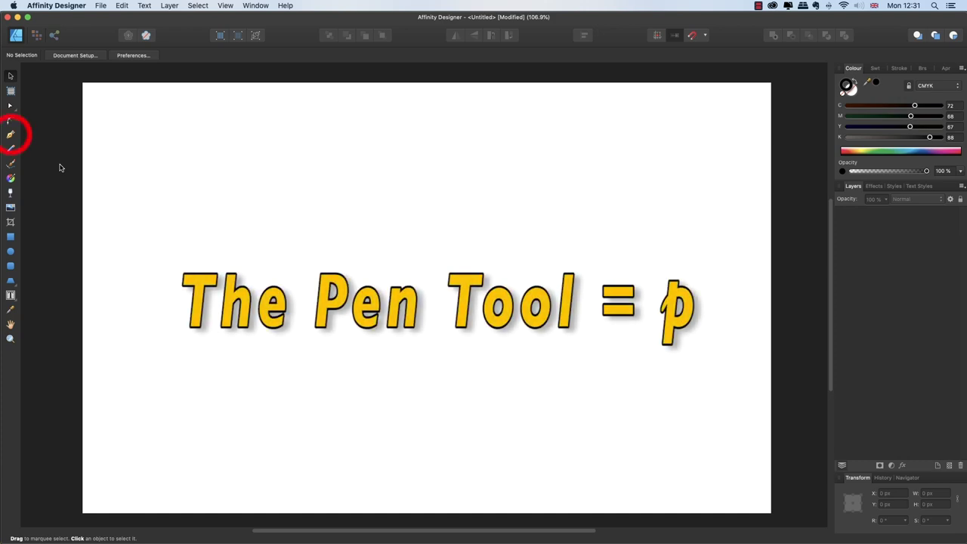
Start a Pen Tool path with a straight top line, a corner point and a smooth curved point
key(p)
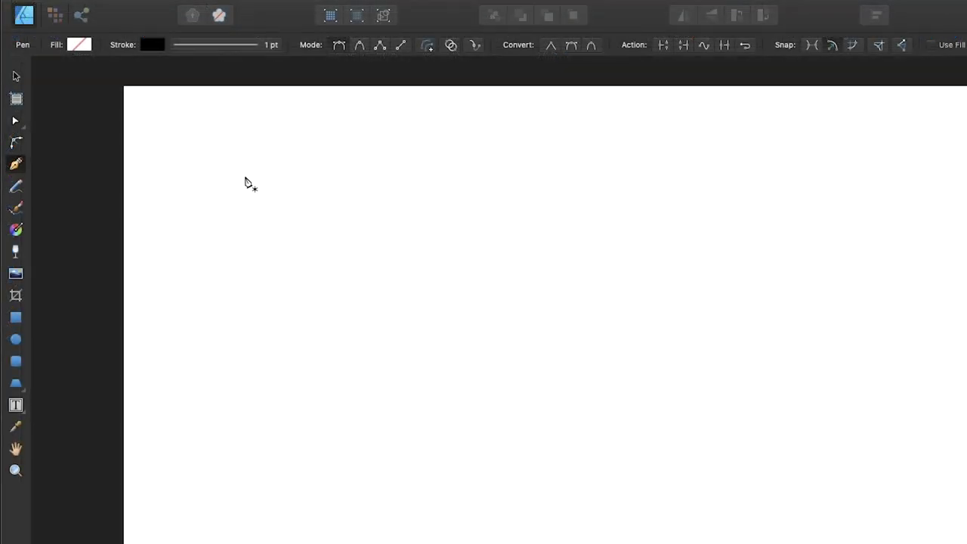
click(244, 164)
click(375, 161)
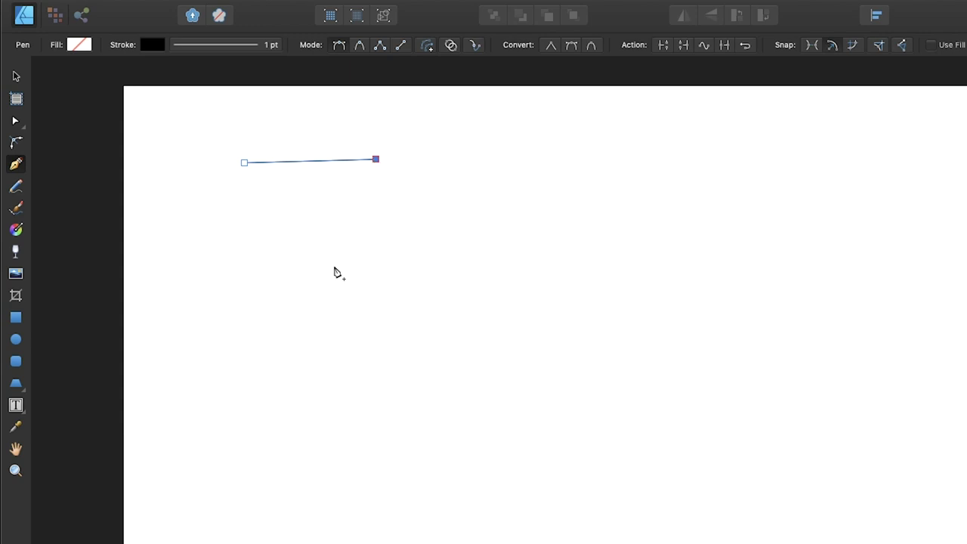
click(335, 270)
drag(221, 267, 227, 356)
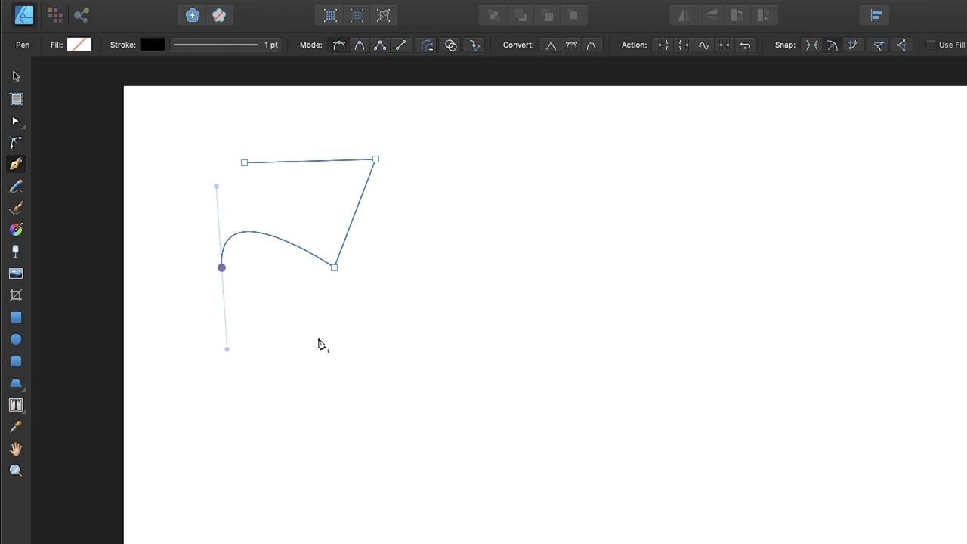
Extend the path with curves below, a two-point zigzag, and curved points sweeping across the top
drag(320, 340, 371, 315)
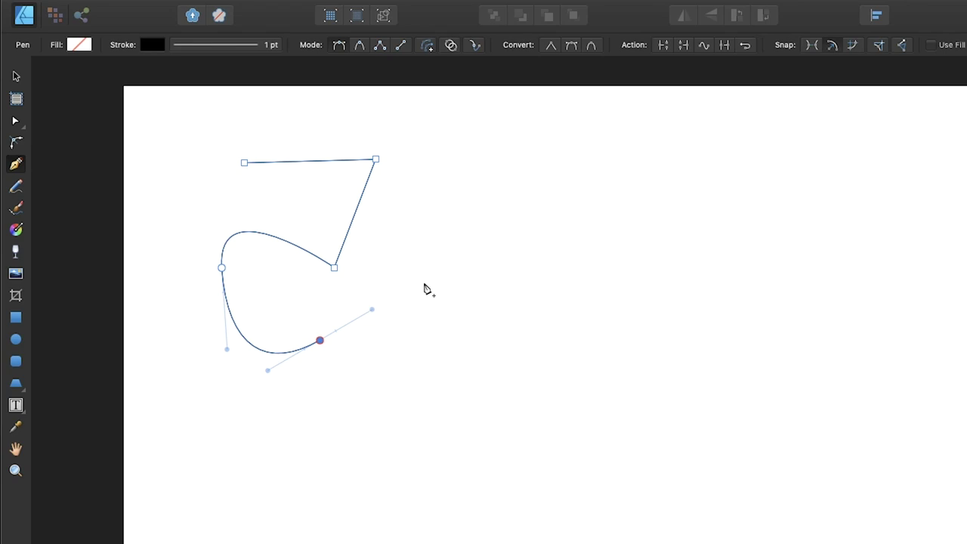
click(416, 254)
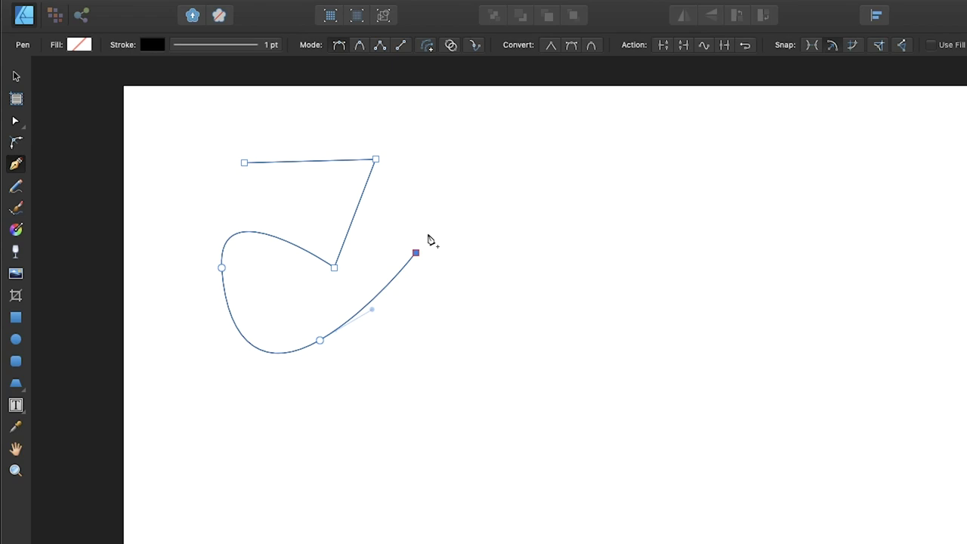
click(431, 295)
click(454, 240)
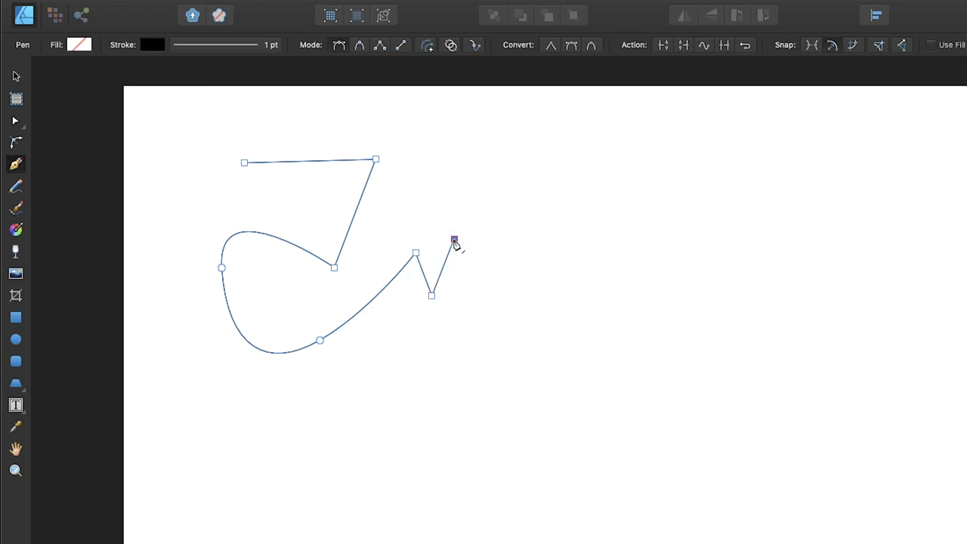
drag(432, 185, 480, 155)
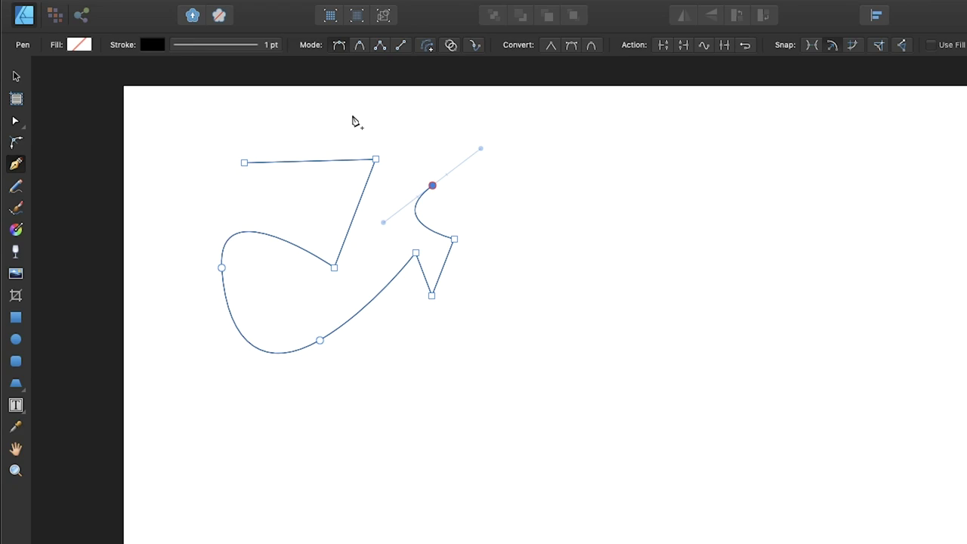
drag(352, 114, 275, 111)
drag(172, 134, 179, 179)
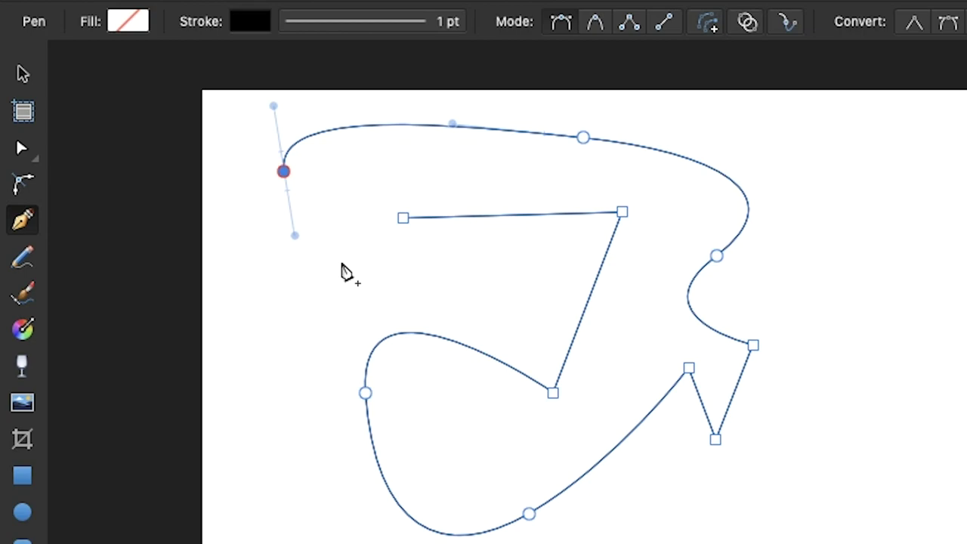
Add a curved node below the upper-left one and close the path on its starting point
drag(344, 261, 384, 266)
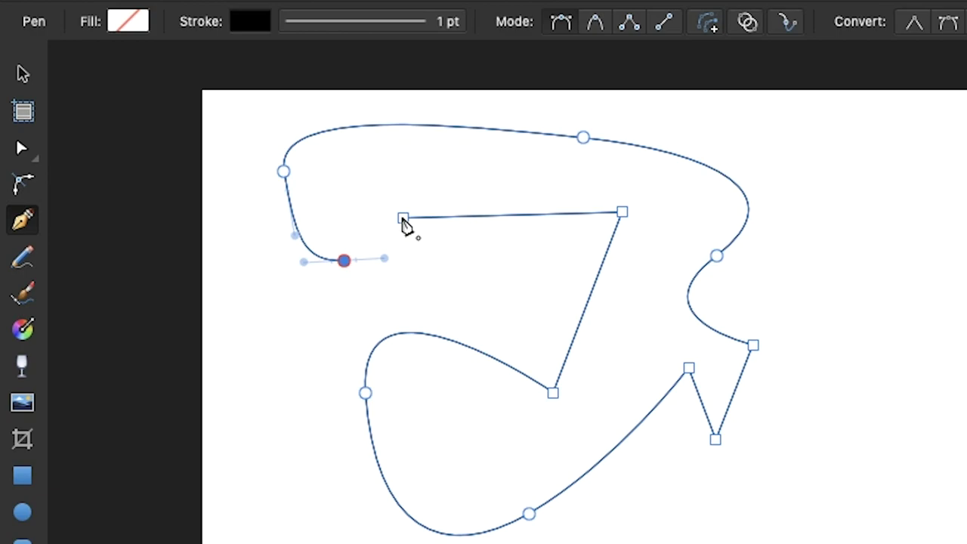
drag(404, 218, 465, 215)
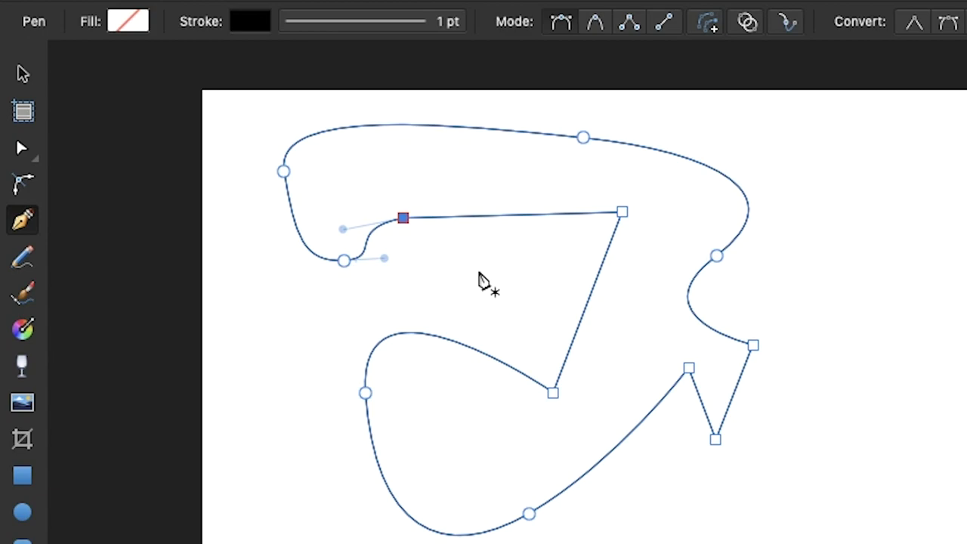
With the Node Tool, drag handles, an inner node and straight segments into curves
key(a)
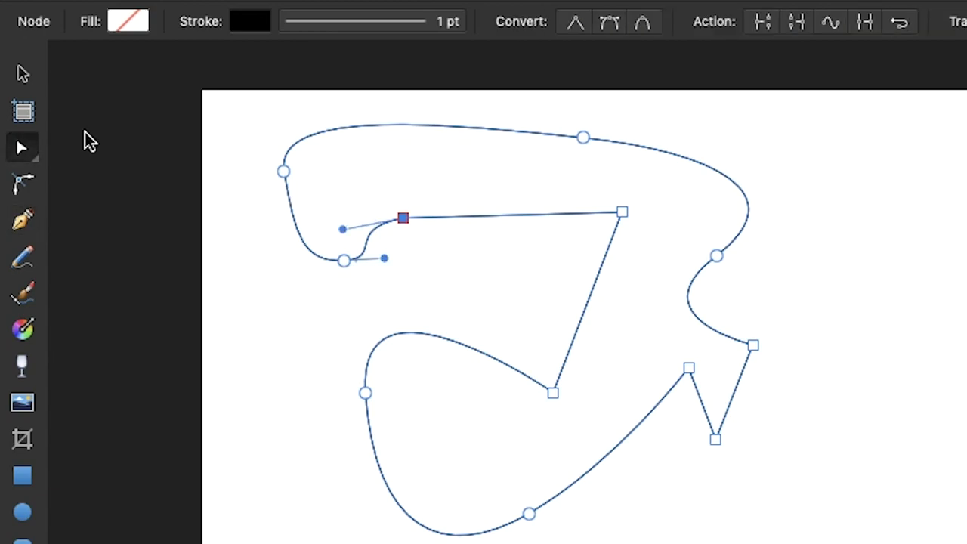
drag(344, 229, 351, 190)
drag(384, 258, 400, 274)
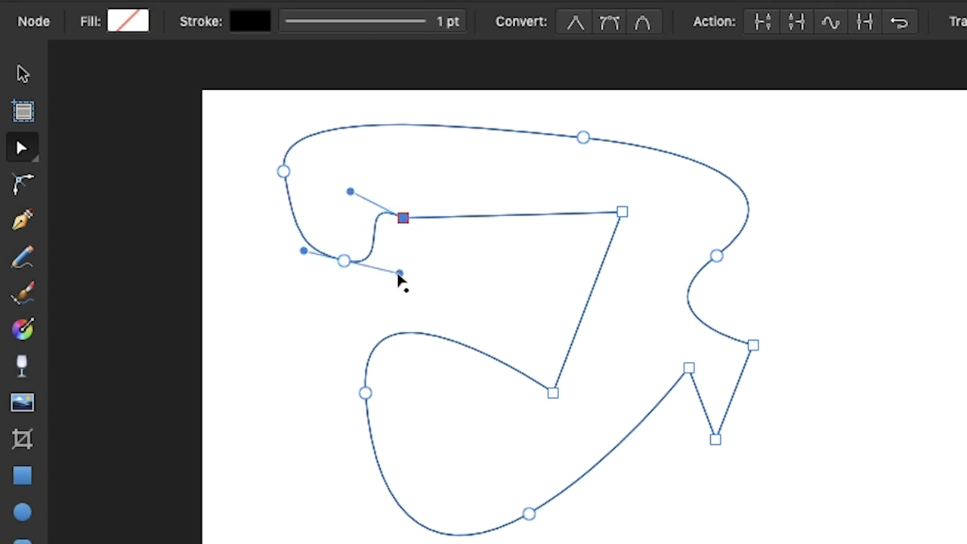
drag(554, 392, 542, 344)
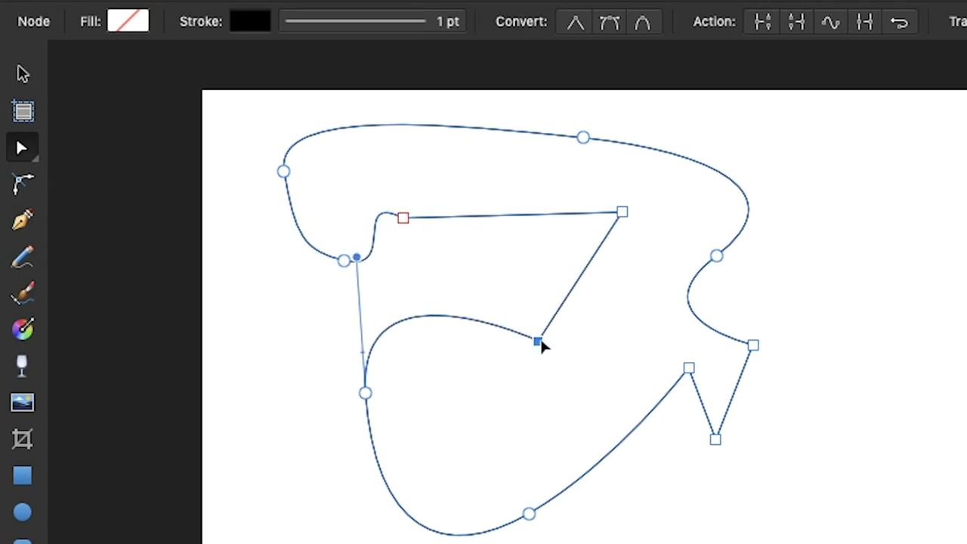
drag(578, 280, 626, 314)
drag(495, 215, 499, 268)
Convert the upper-right corner node to smooth and adjust its handles into an S-bend
click(622, 212)
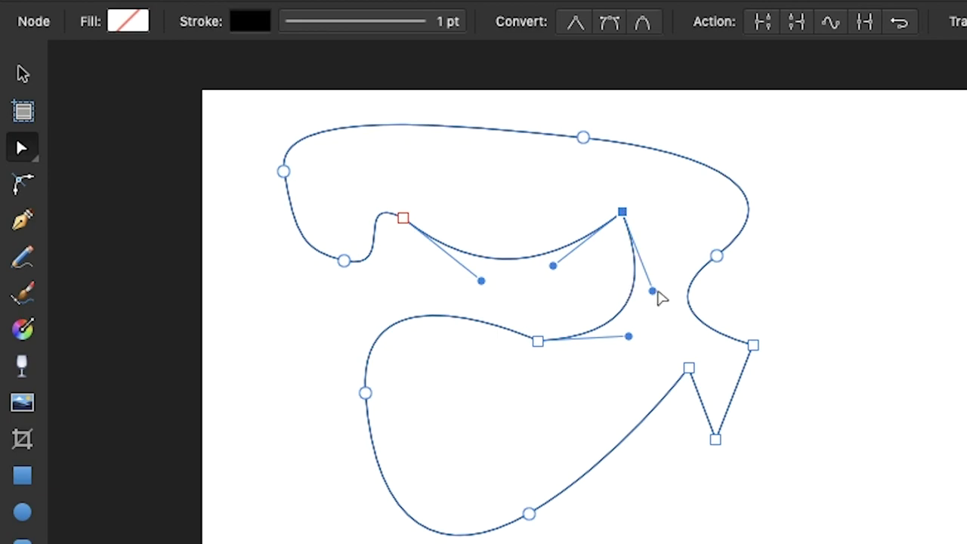
drag(553, 265, 534, 233)
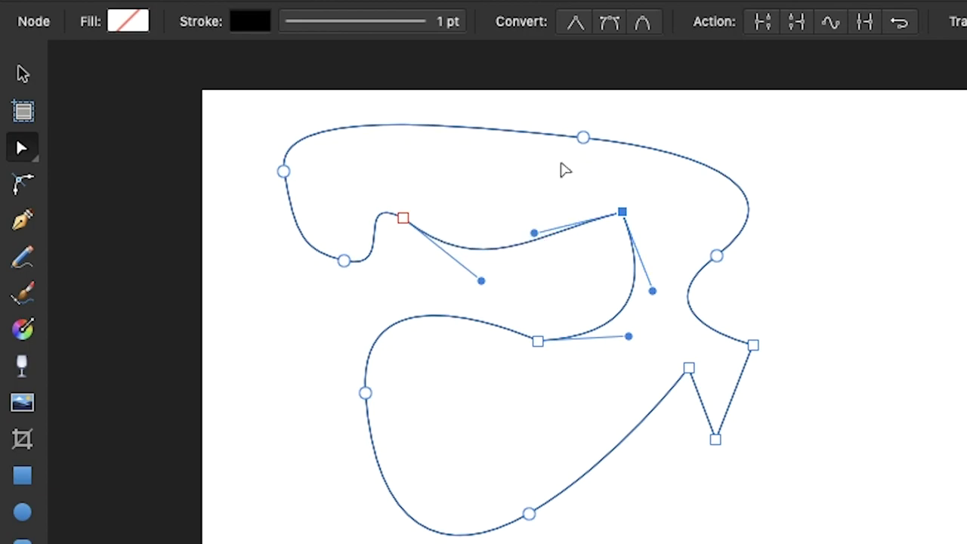
click(610, 26)
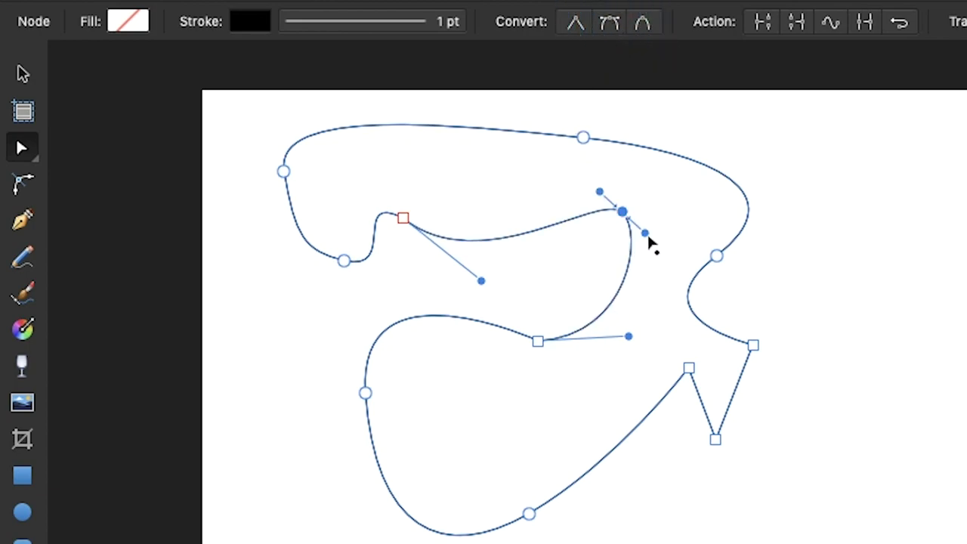
drag(646, 233, 671, 235)
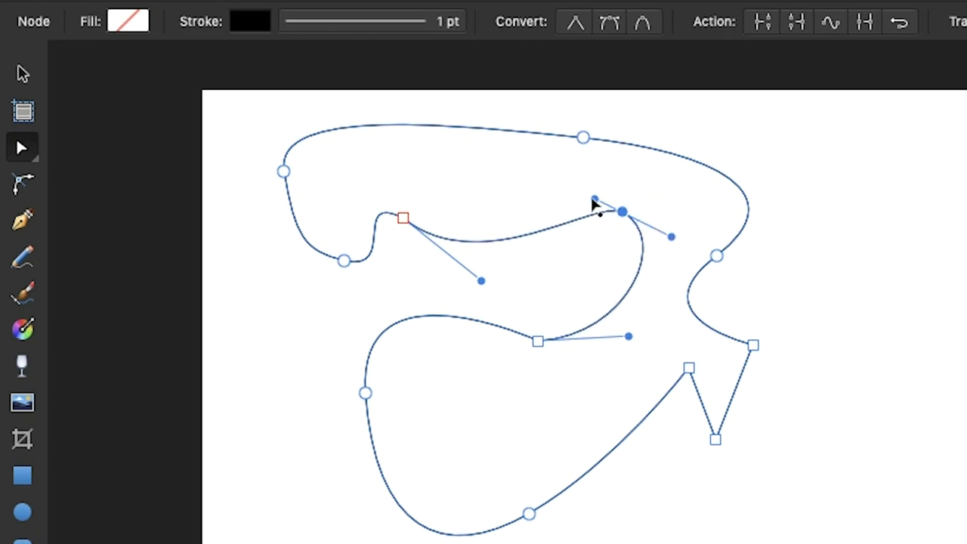
drag(596, 202, 529, 179)
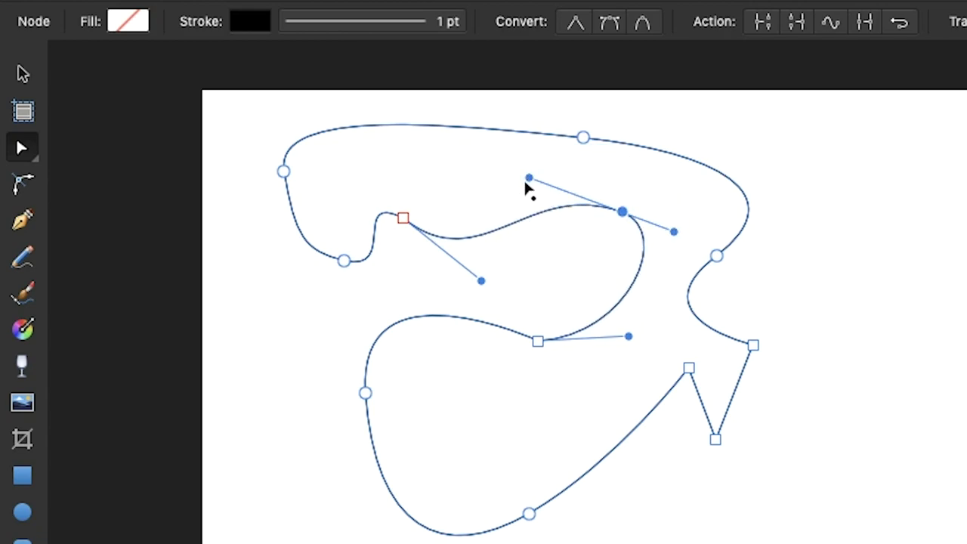
Set the stroke width to 4.5 pt and change its colour from black to orange
click(374, 29)
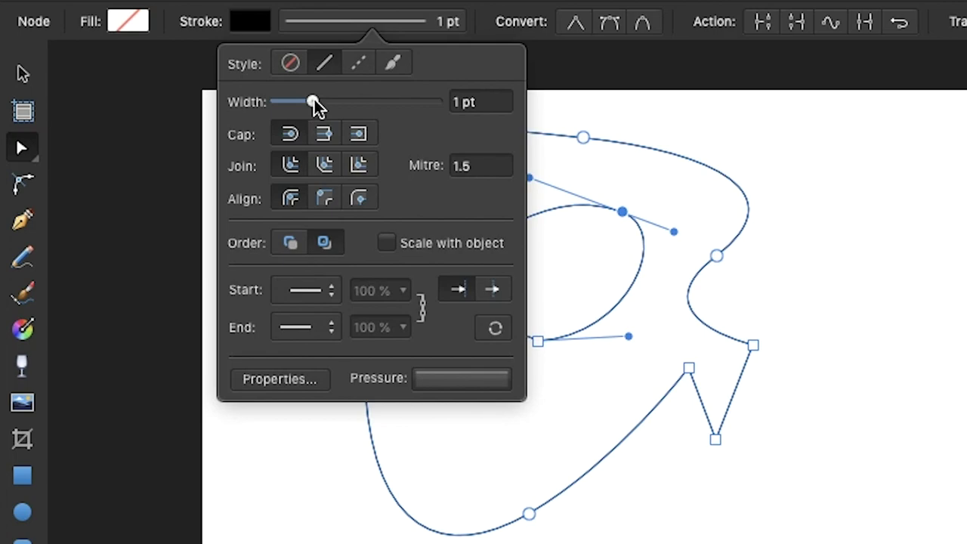
drag(314, 99, 328, 99)
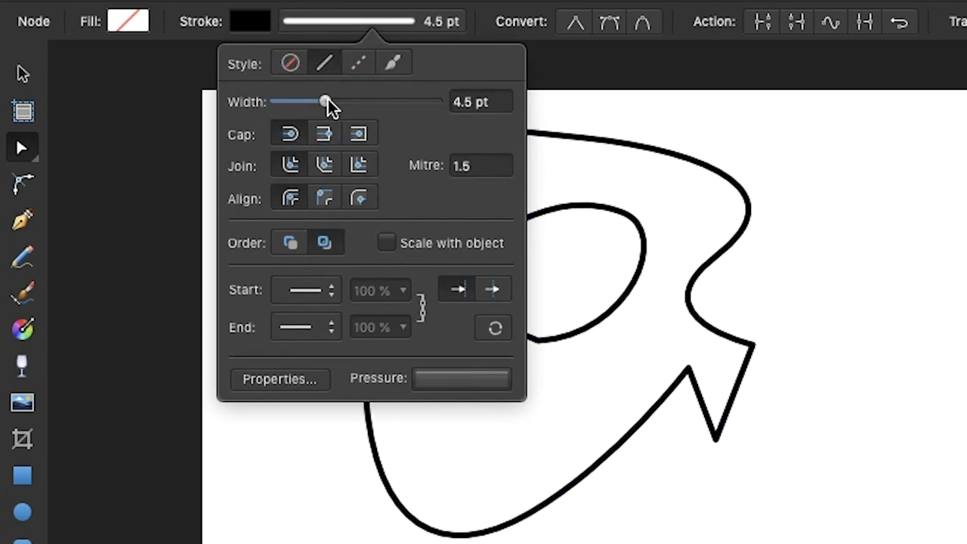
click(247, 24)
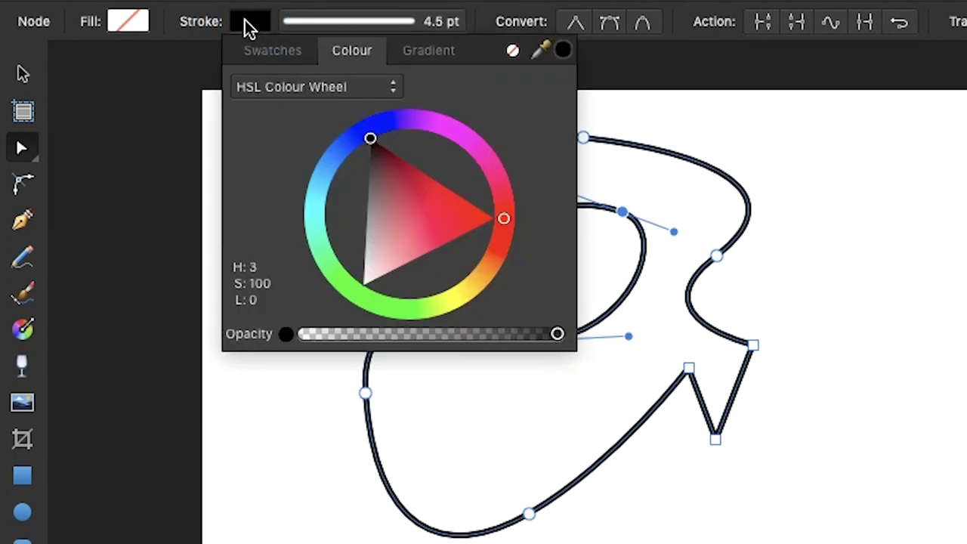
mouse_move(487, 181)
mouse_down()
mouse_move(485, 262)
mouse_move(446, 220)
mouse_move(413, 258)
mouse_up()
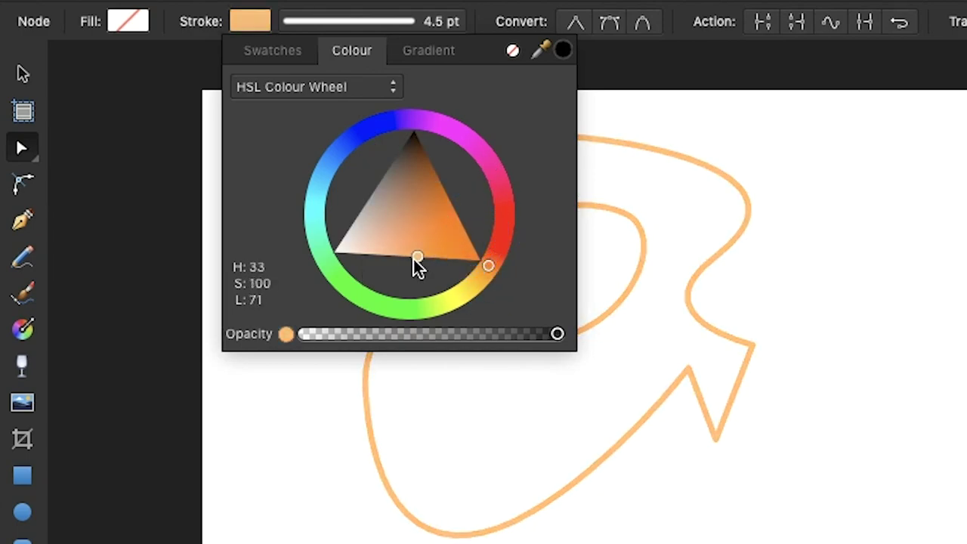
click(633, 59)
Thicken the orange stroke of the selected path to 8.5 pt
click(622, 211)
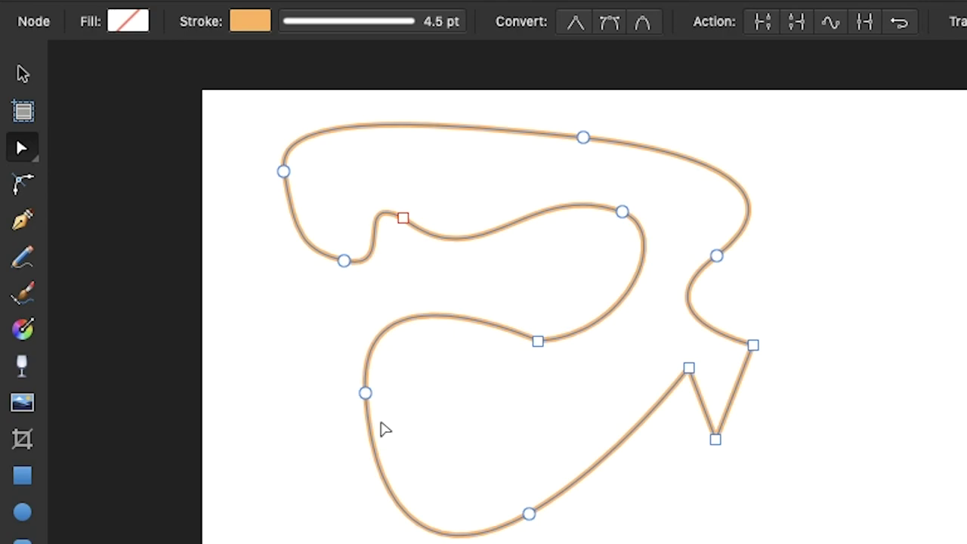
click(350, 21)
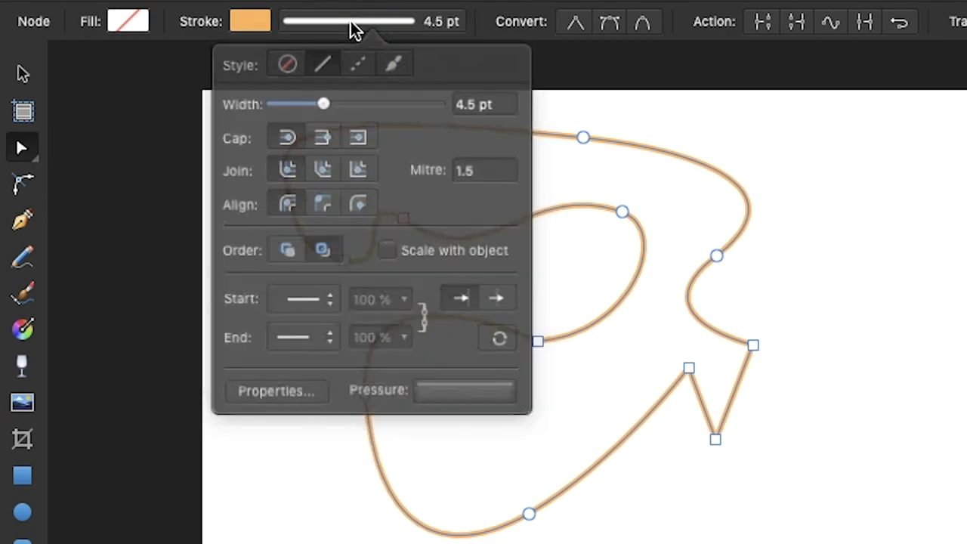
mouse_move(330, 98)
mouse_down()
mouse_move(377, 101)
mouse_move(310, 102)
mouse_move(346, 102)
mouse_up()
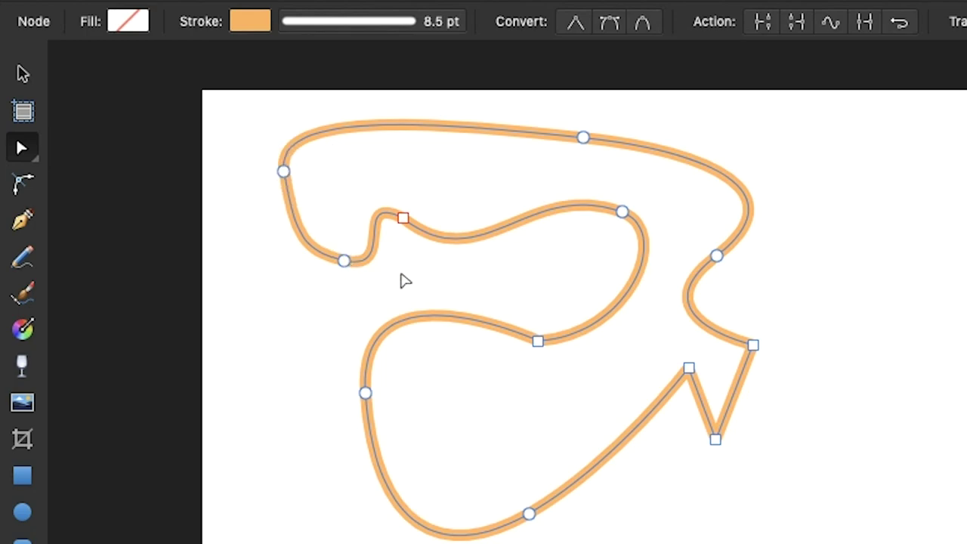
Pick a deep crimson fill for the closed shape from the HSL triangle
click(126, 20)
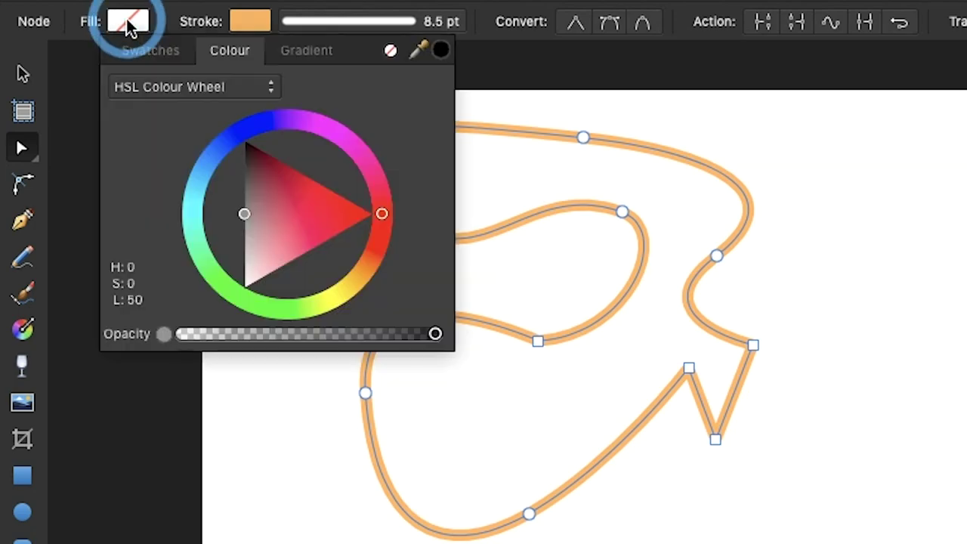
drag(334, 224, 284, 175)
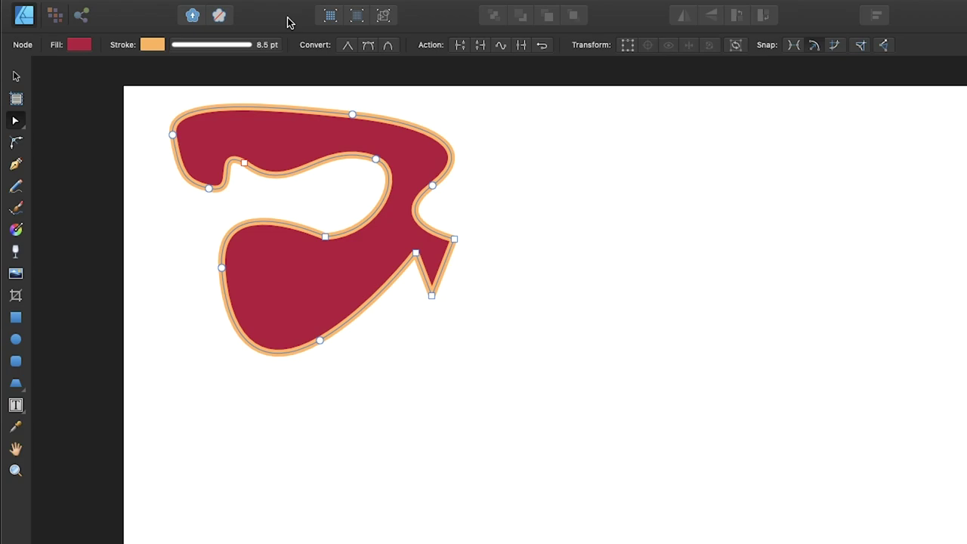
Draw a crimson rectangle right of the curvy shape and convert it to curves
click(16, 318)
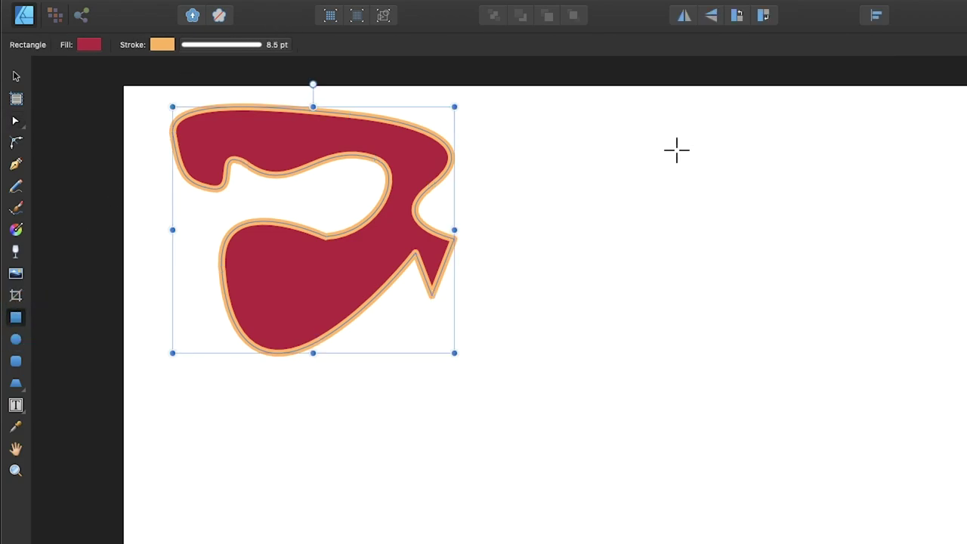
drag(621, 188, 874, 392)
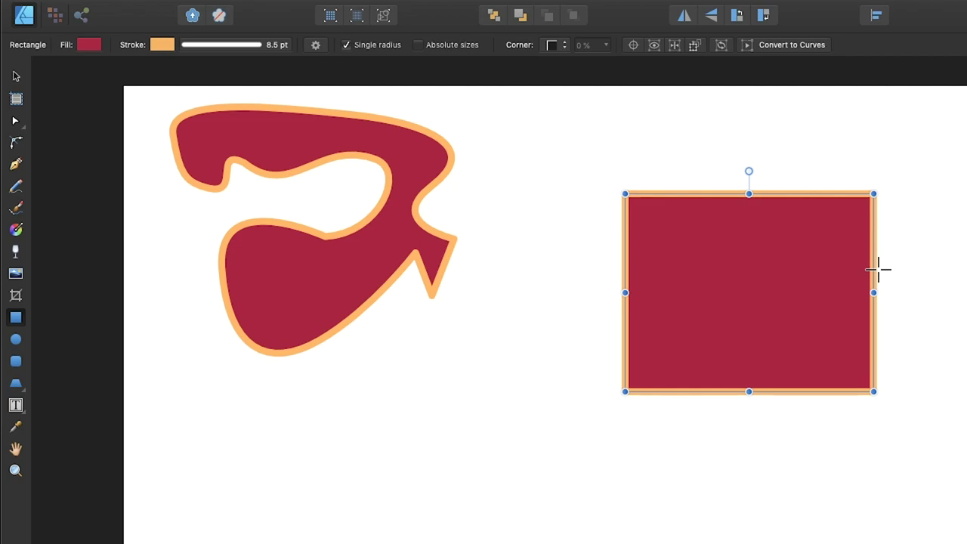
click(794, 44)
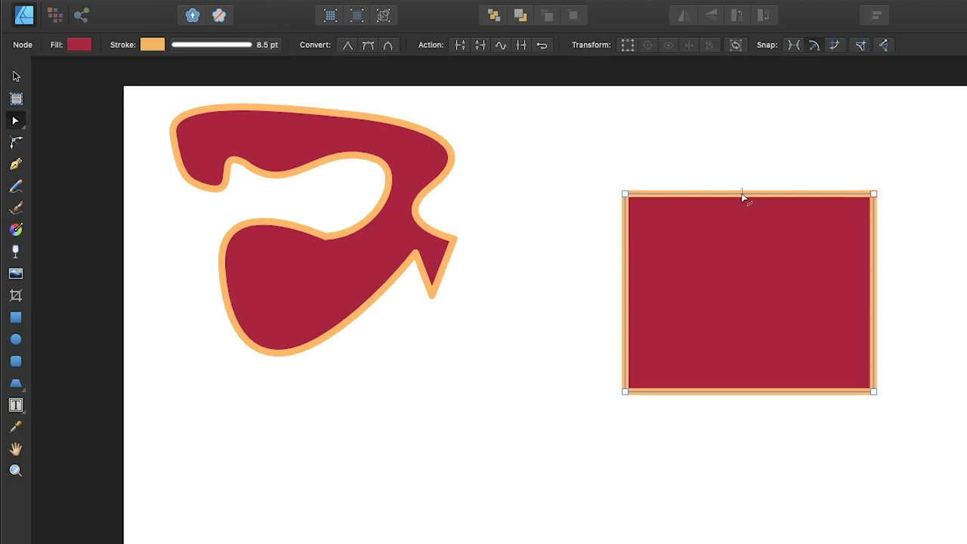
Curve the rectangle's top edge, pull out the top-right corner, and add a smooth pointed node on the right edge
drag(743, 196, 740, 254)
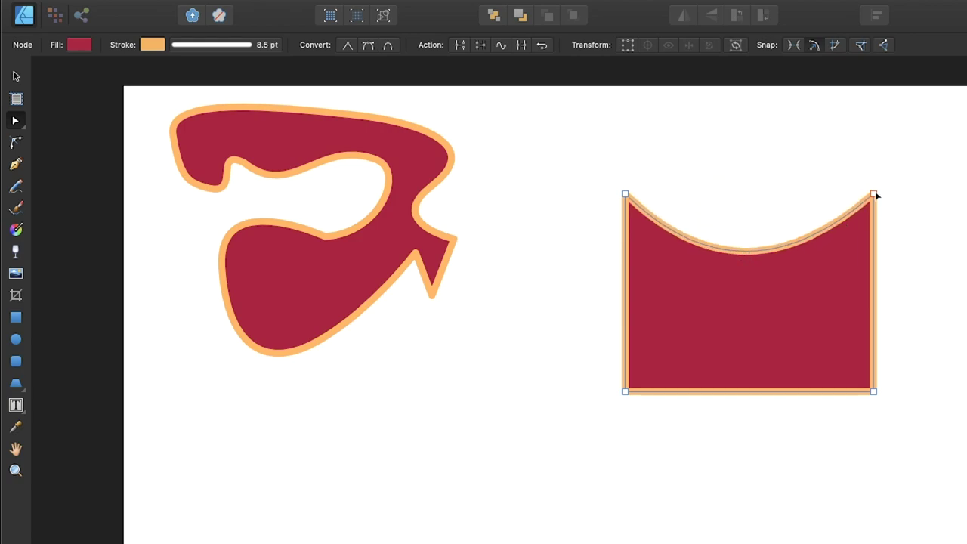
drag(874, 194, 893, 173)
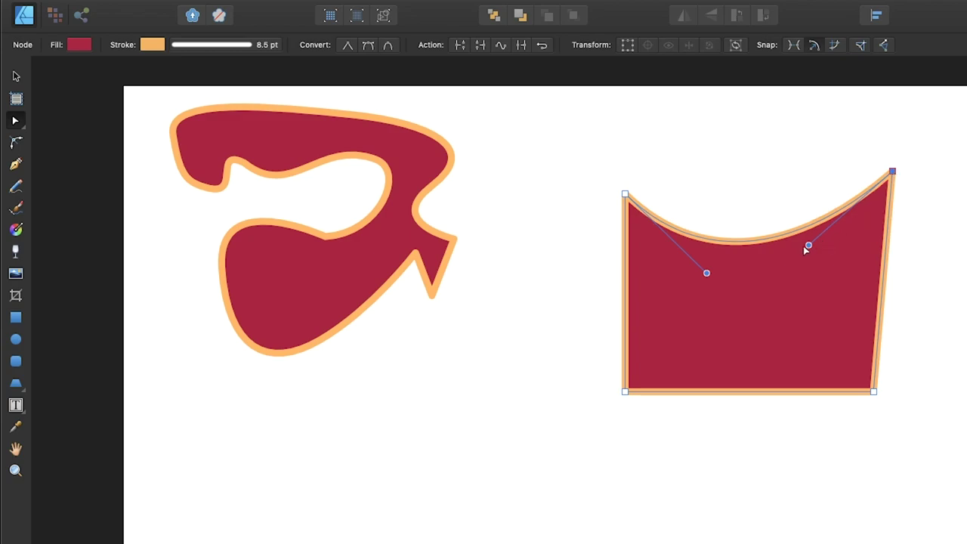
click(884, 277)
drag(884, 277, 966, 283)
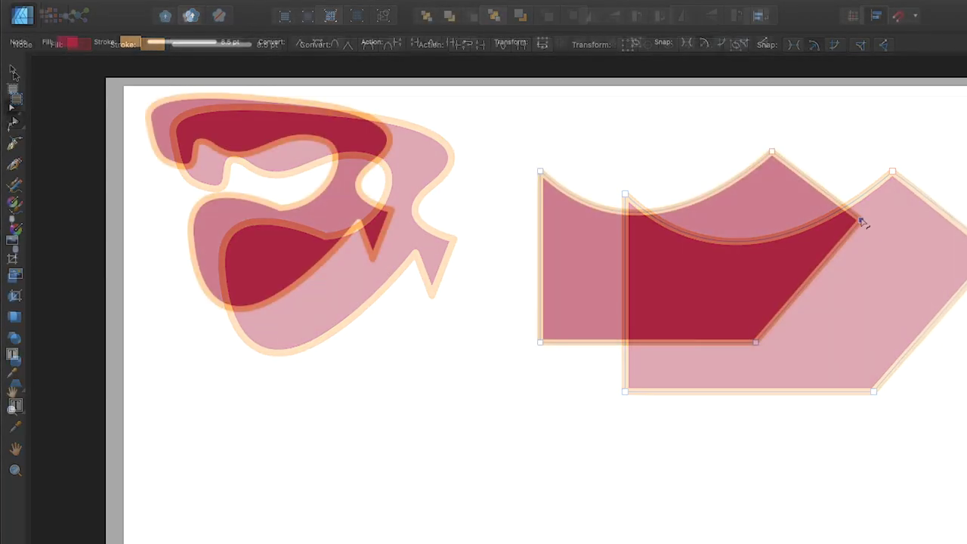
click(318, 44)
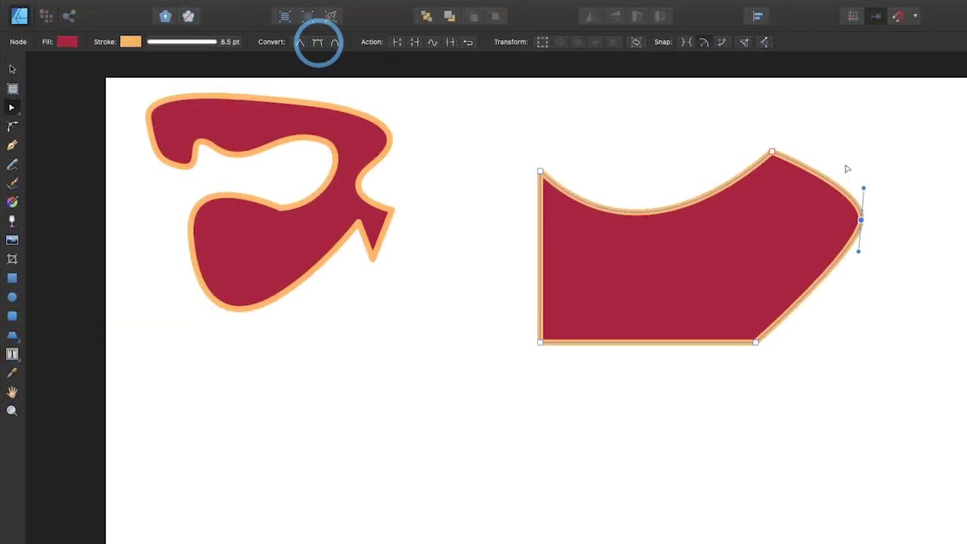
mouse_move(857, 252)
mouse_down()
mouse_move(857, 296)
mouse_move(859, 250)
mouse_move(860, 271)
mouse_up()
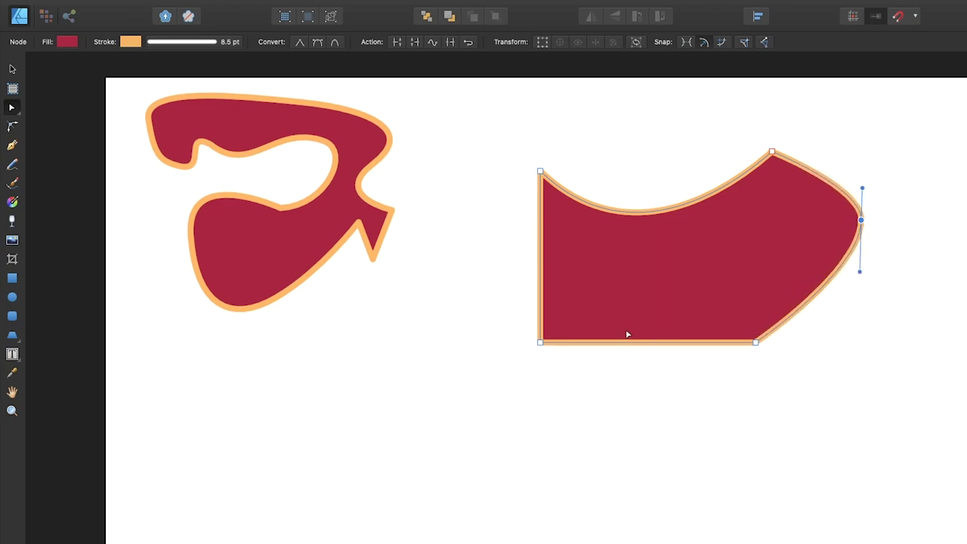
Smooth and move the bottom-left node, curve the bottom edge, then delete both shapes
click(541, 342)
click(318, 43)
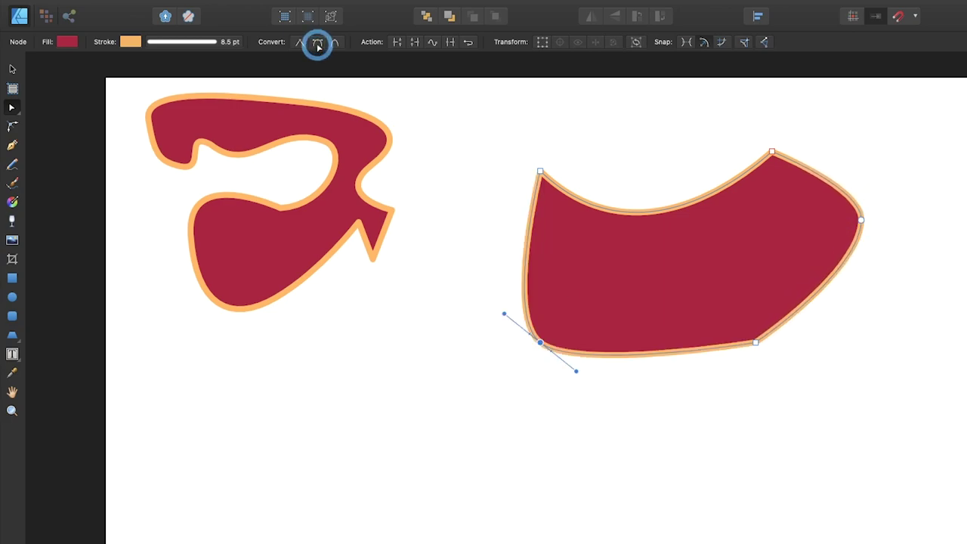
drag(540, 342, 490, 339)
drag(613, 352, 625, 286)
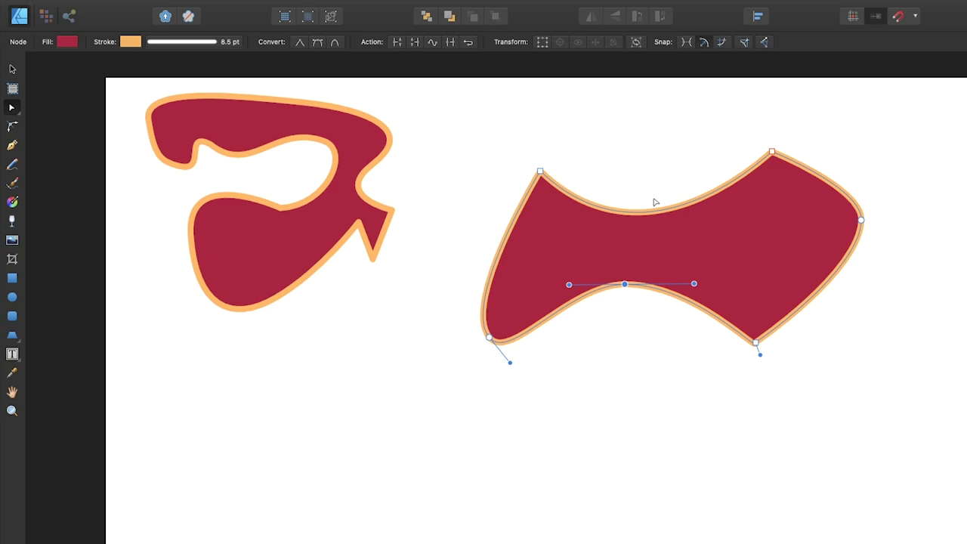
key(super+a)
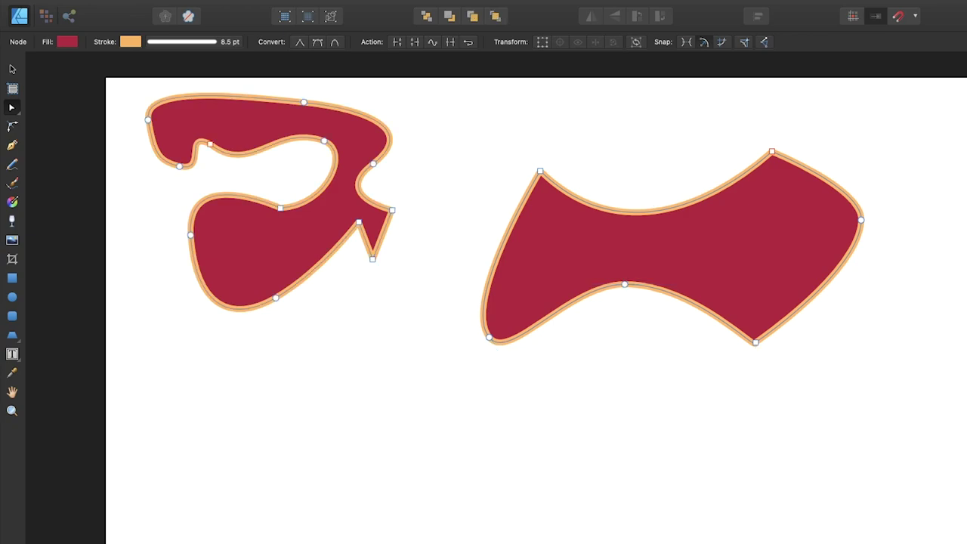
key(Delete)
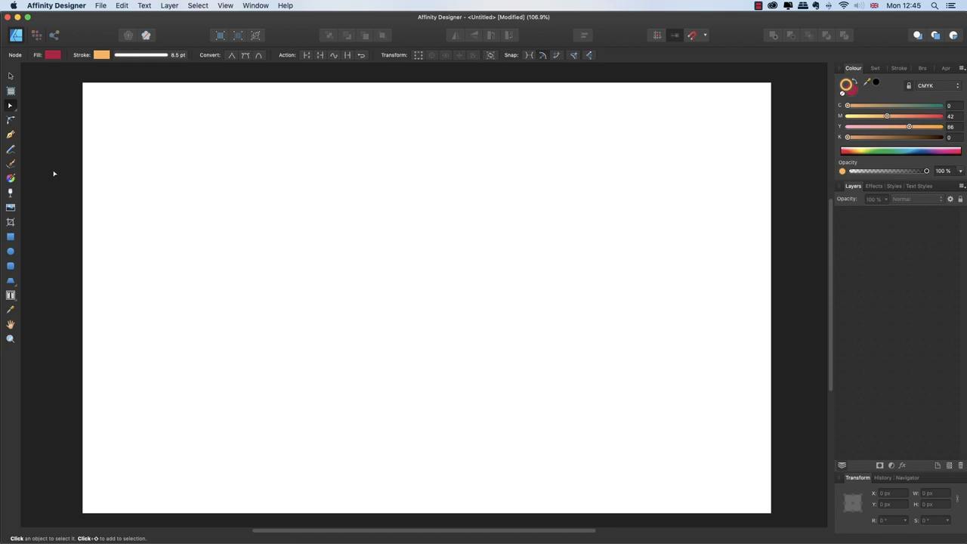
Draw the first open U-shaped orange curve near the top left with the Pen Tool
key(p)
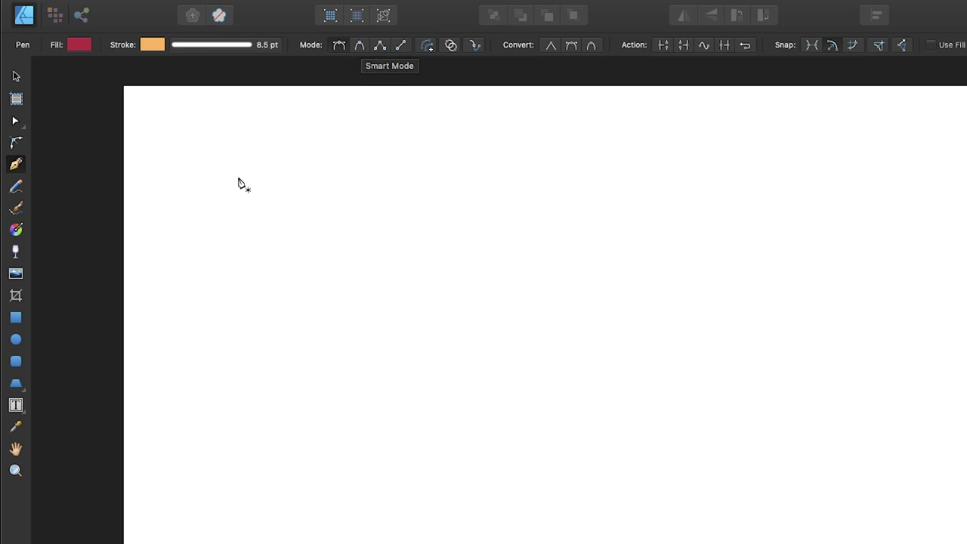
drag(240, 173, 320, 168)
drag(345, 198, 358, 243)
drag(331, 287, 264, 302)
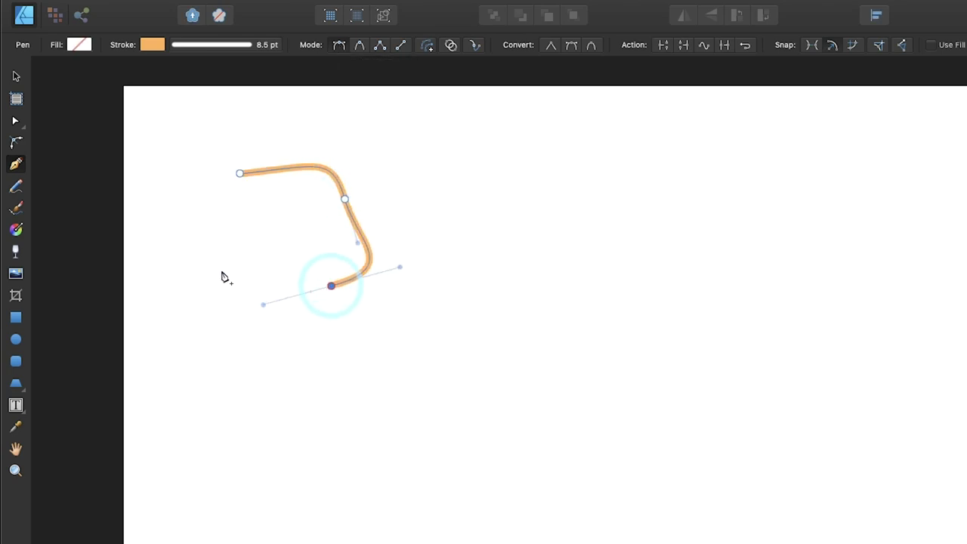
drag(223, 271, 199, 237)
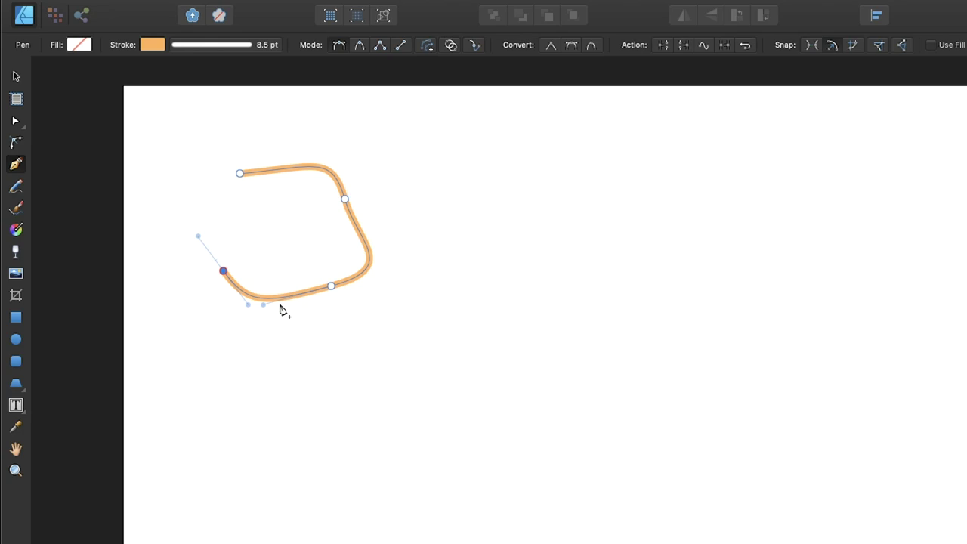
key(Escape)
Draw a second open U-shaped curve to the right of the first
drag(418, 155, 477, 190)
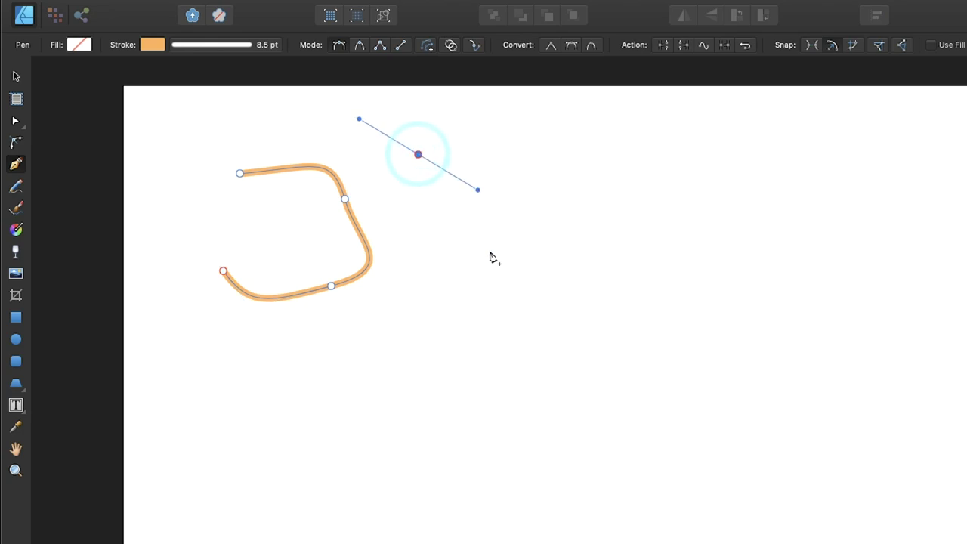
drag(491, 250, 431, 263)
drag(402, 217, 384, 186)
key(Escape)
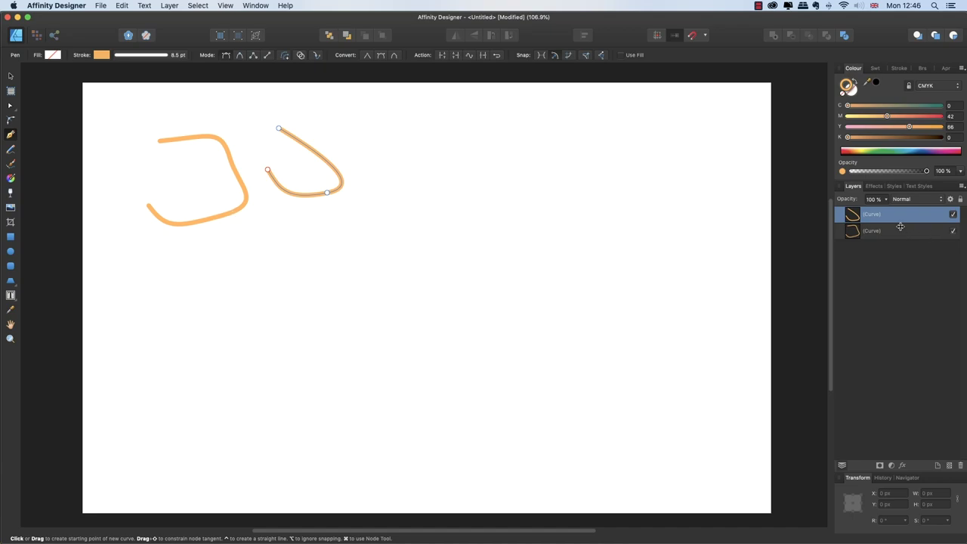
Select both orange curves and merge them into one Curves object
drag(900, 226, 532, 219)
shift+click(891, 233)
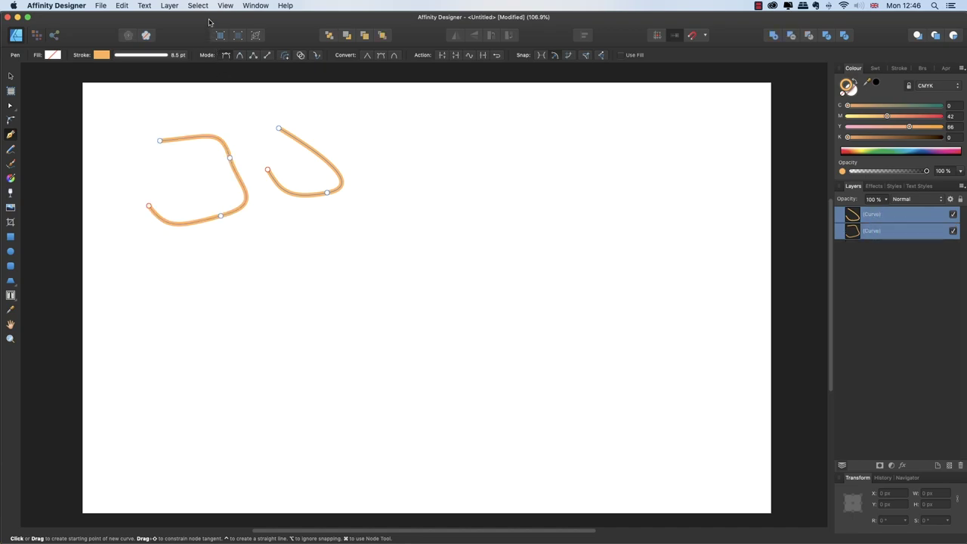
click(169, 5)
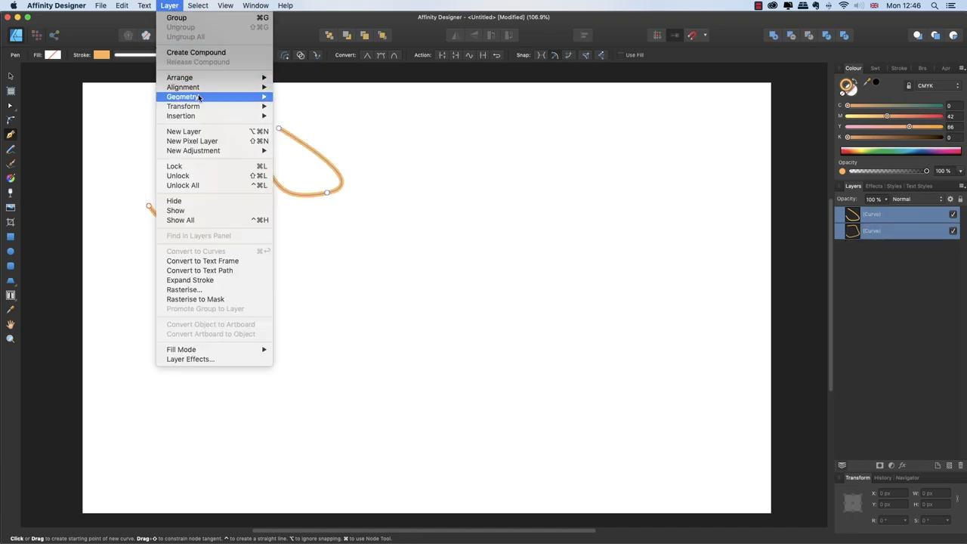
mouse_move(198, 97)
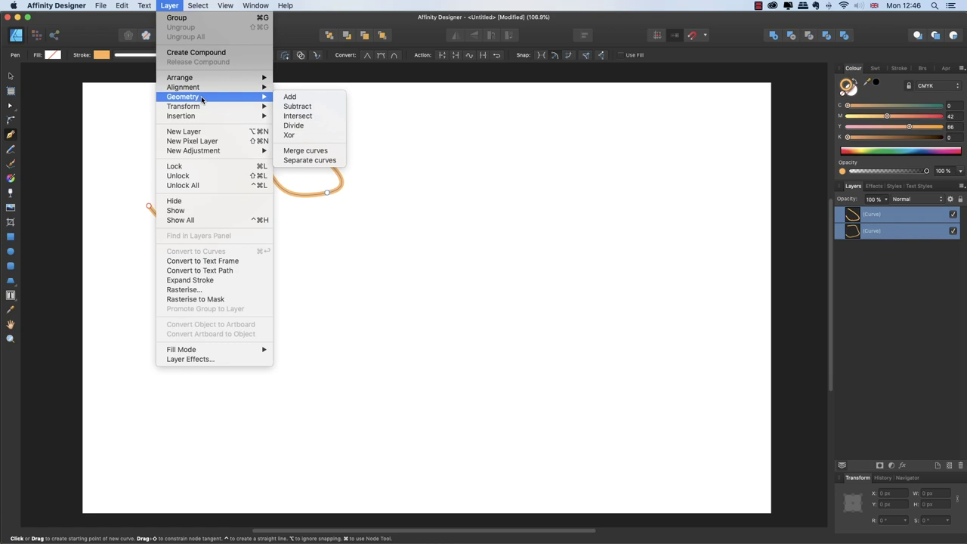
click(325, 153)
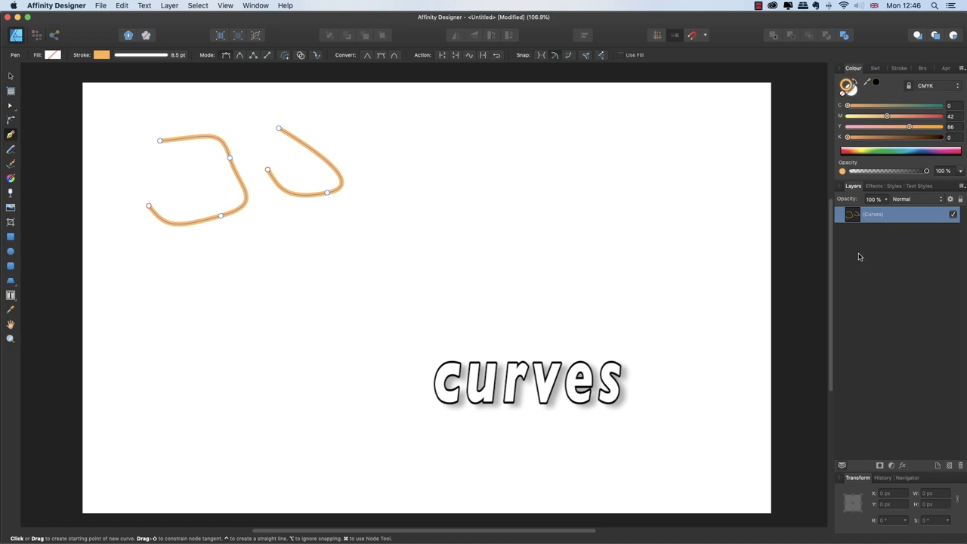
Move the merged curves up and left and enlarge them to 458.4 × 264.8 px
click(10, 75)
drag(170, 140, 234, 168)
drag(296, 199, 257, 166)
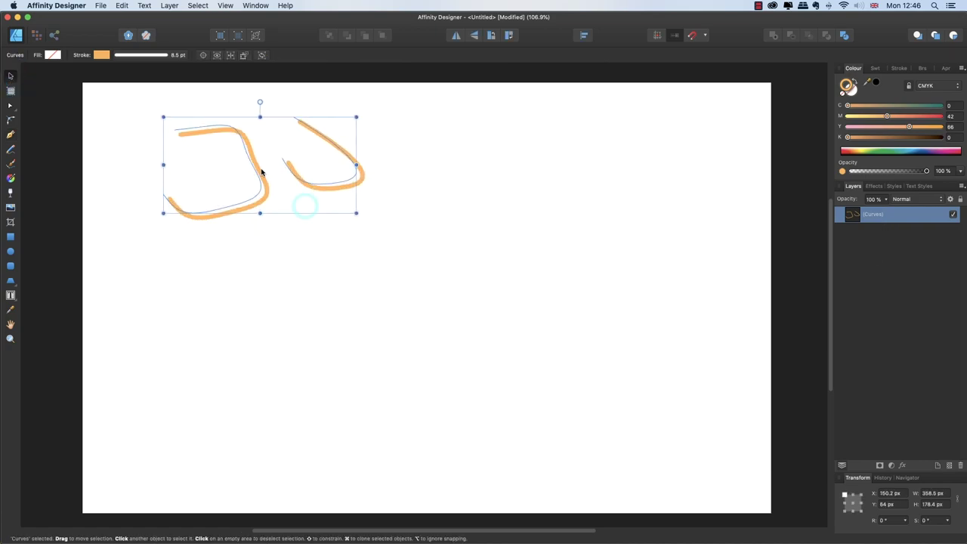
drag(355, 212, 379, 246)
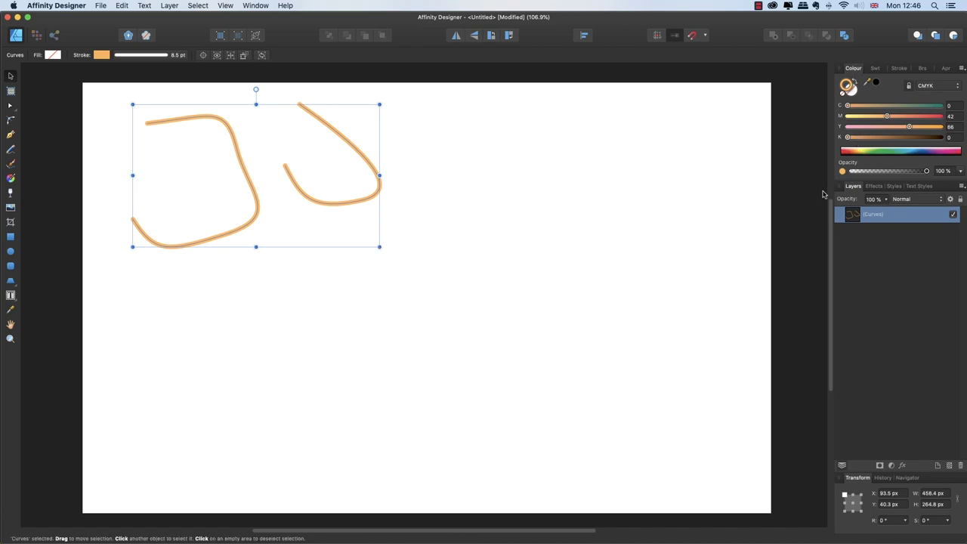
Give the merged curves a red fill and reselect them
click(53, 56)
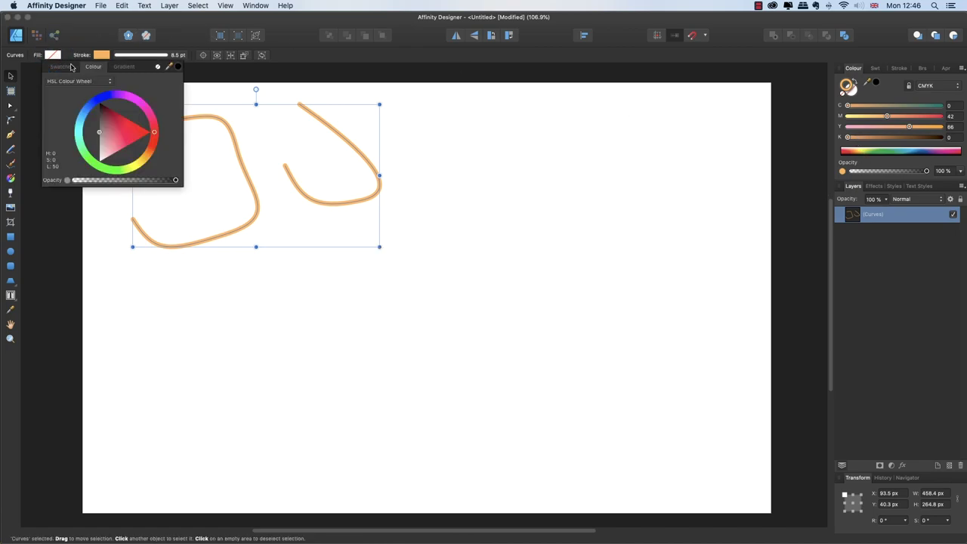
click(125, 130)
click(247, 70)
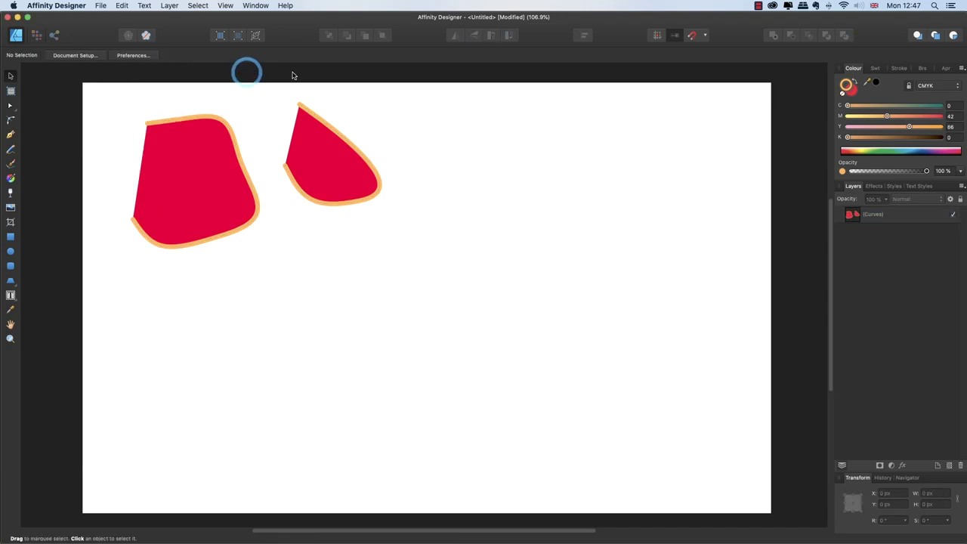
click(330, 131)
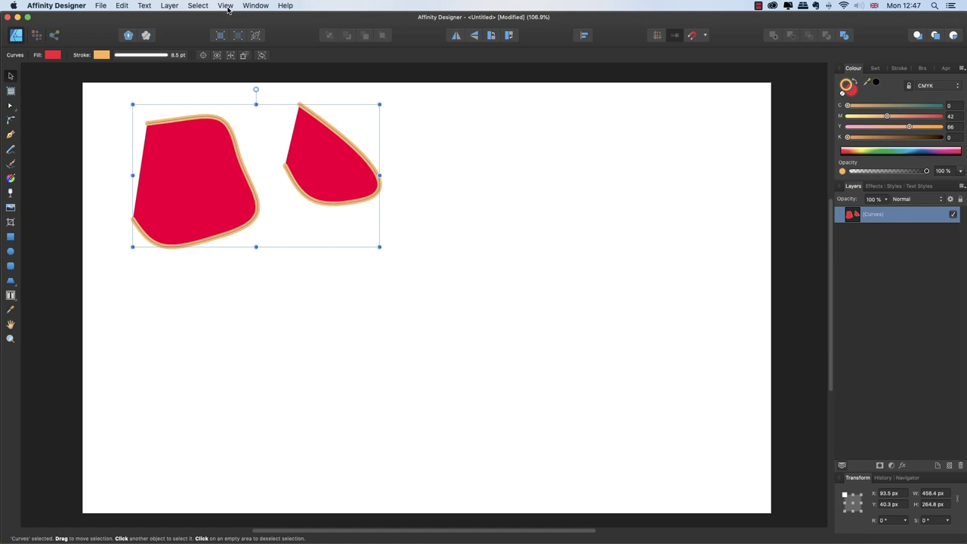
Separate the object into two curves with Layer > Geometry, then delete both
click(171, 6)
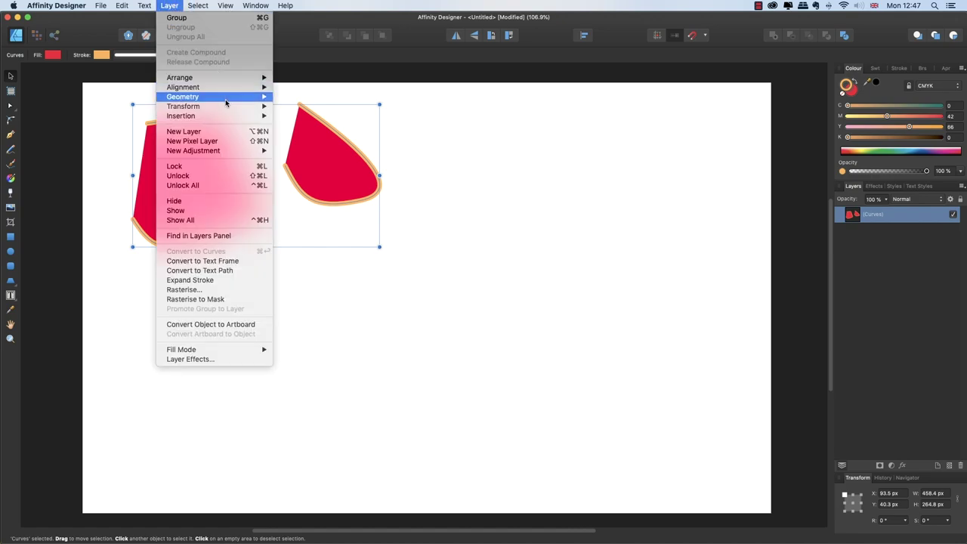
mouse_move(228, 102)
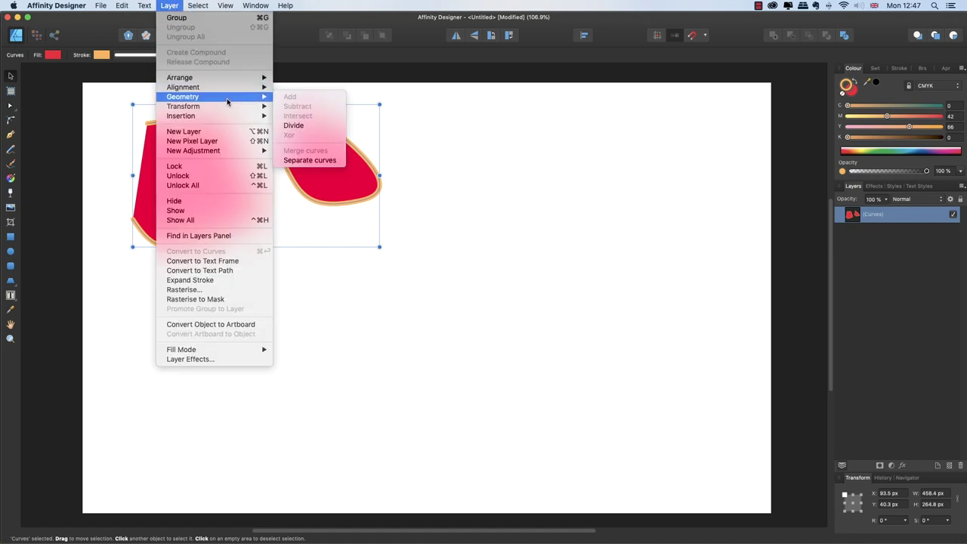
click(319, 161)
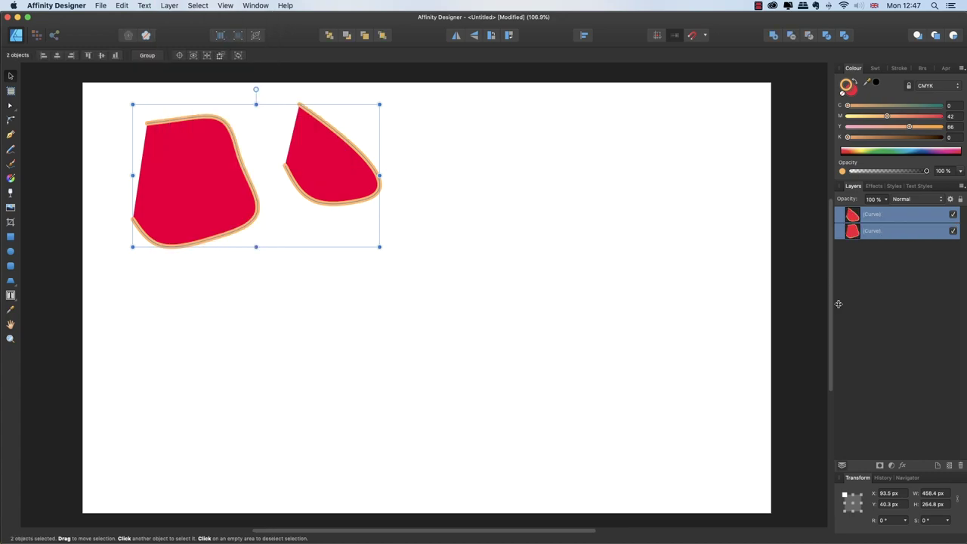
click(960, 467)
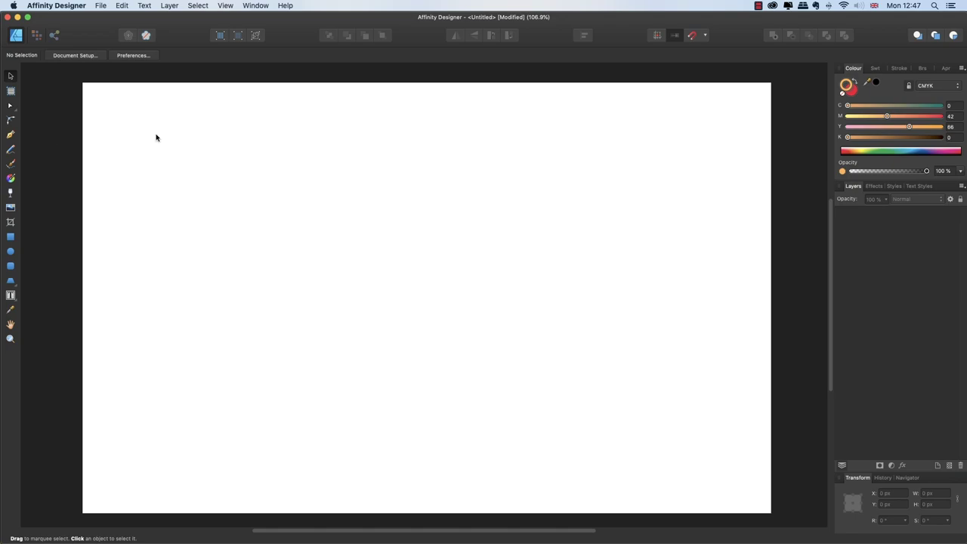
Select the Pen Tool in Smart Mode and place the first nodes of a new shape
key(p)
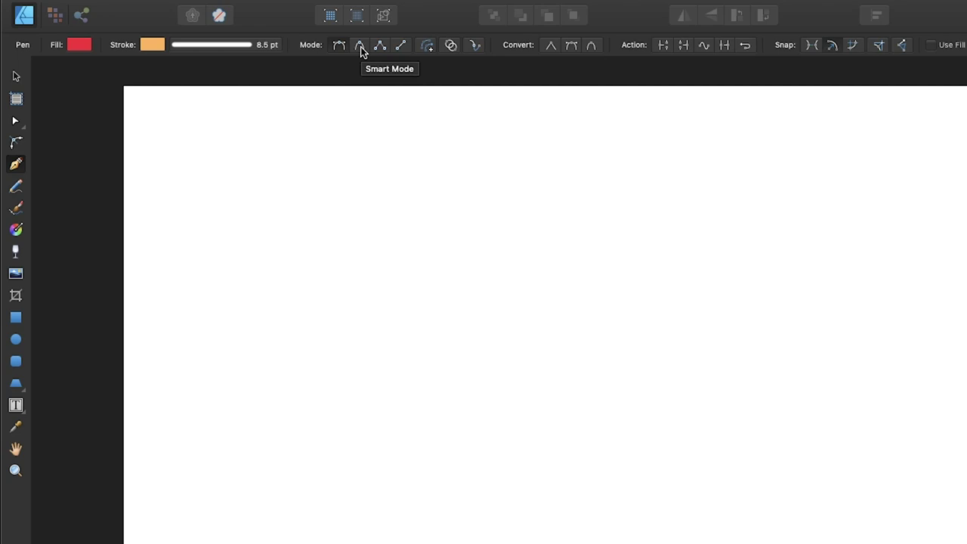
click(360, 47)
click(238, 170)
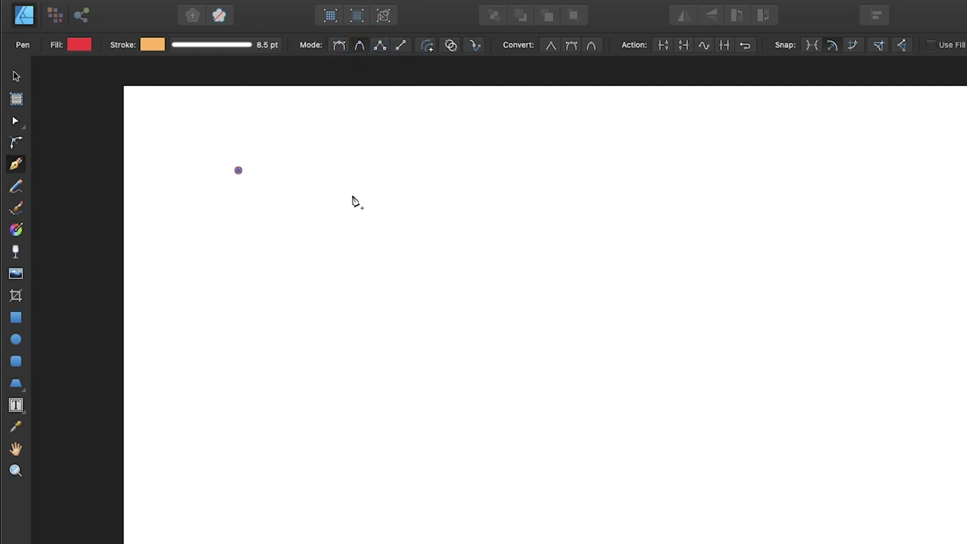
drag(328, 191, 330, 168)
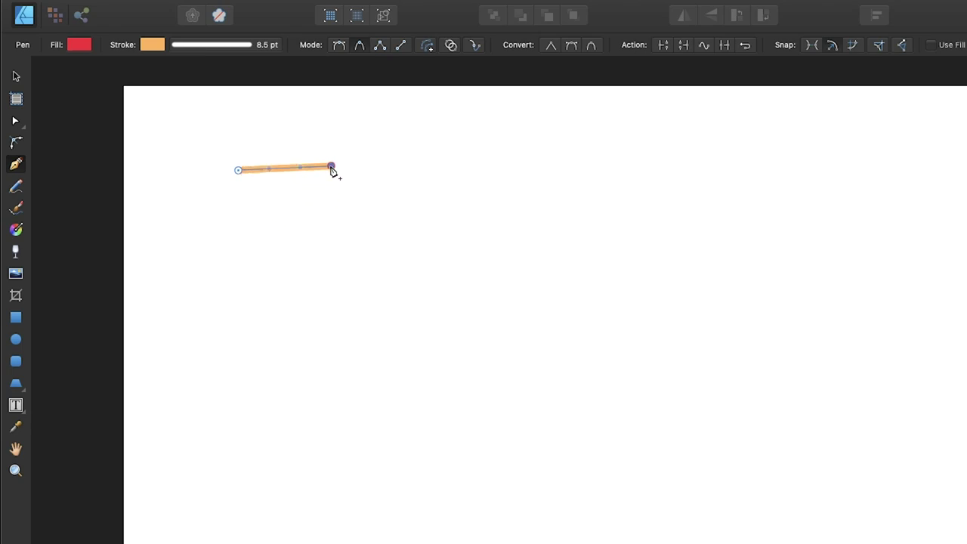
click(296, 233)
key(Escape)
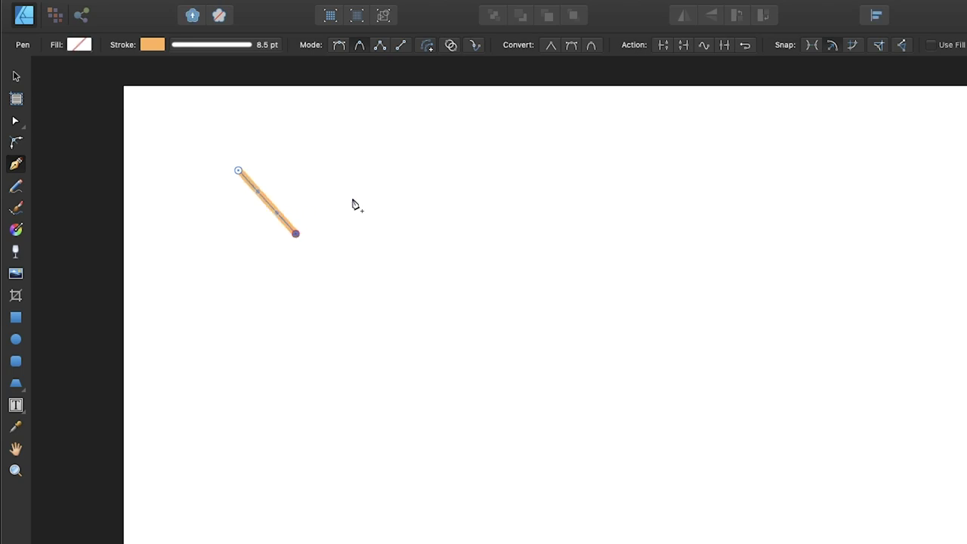
Add curved nodes around the irregular outline and close the path at its start node
click(357, 160)
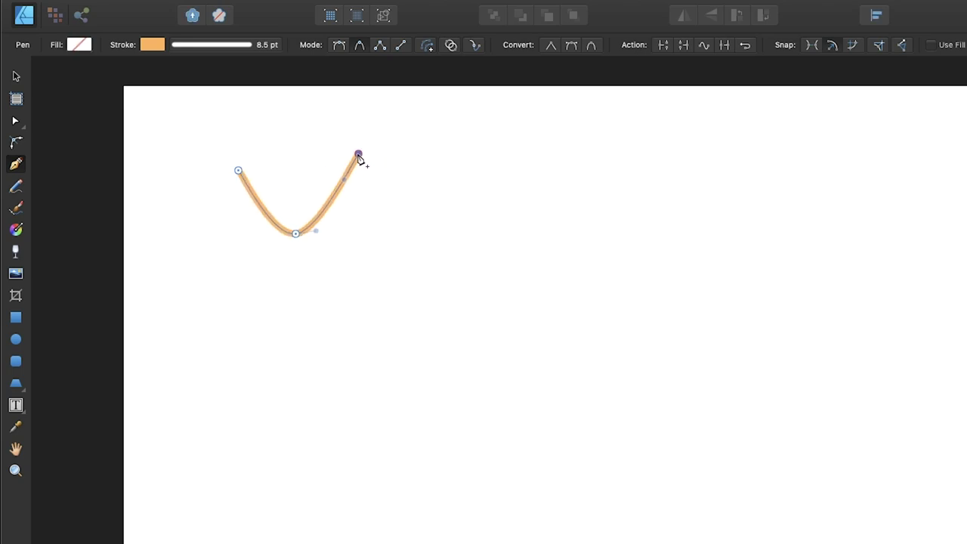
mouse_move(357, 163)
mouse_down()
mouse_move(354, 192)
mouse_move(358, 159)
mouse_move(358, 173)
mouse_move(350, 165)
mouse_up()
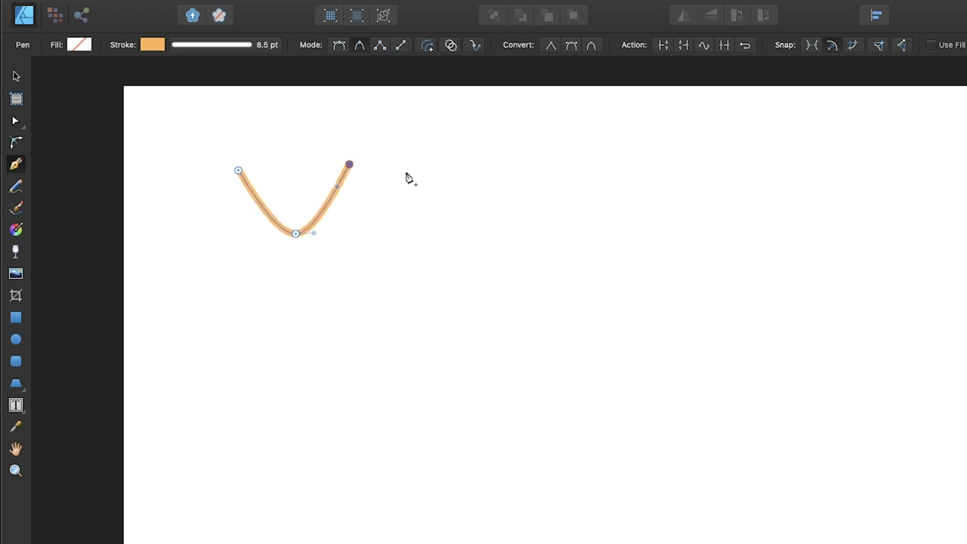
click(441, 194)
drag(401, 258, 365, 292)
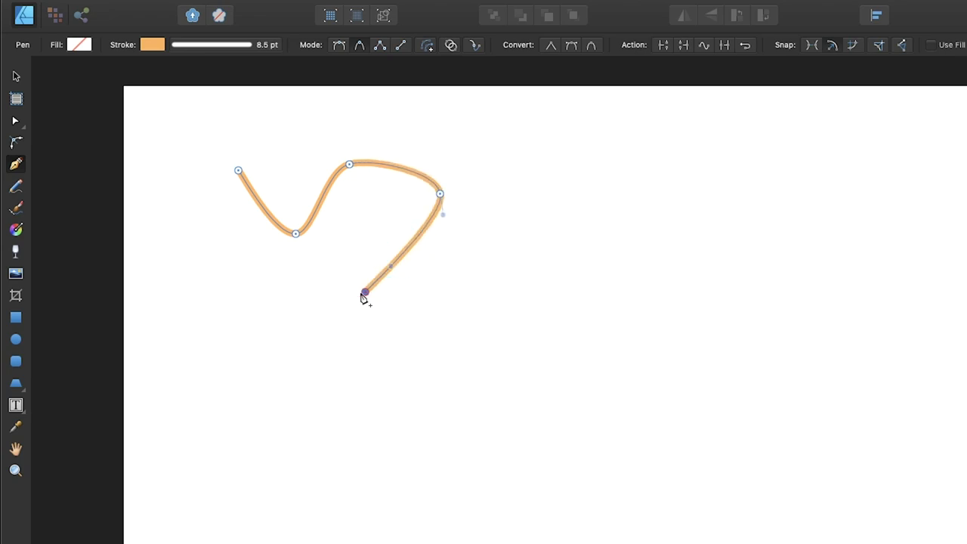
drag(312, 330, 368, 370)
click(184, 315)
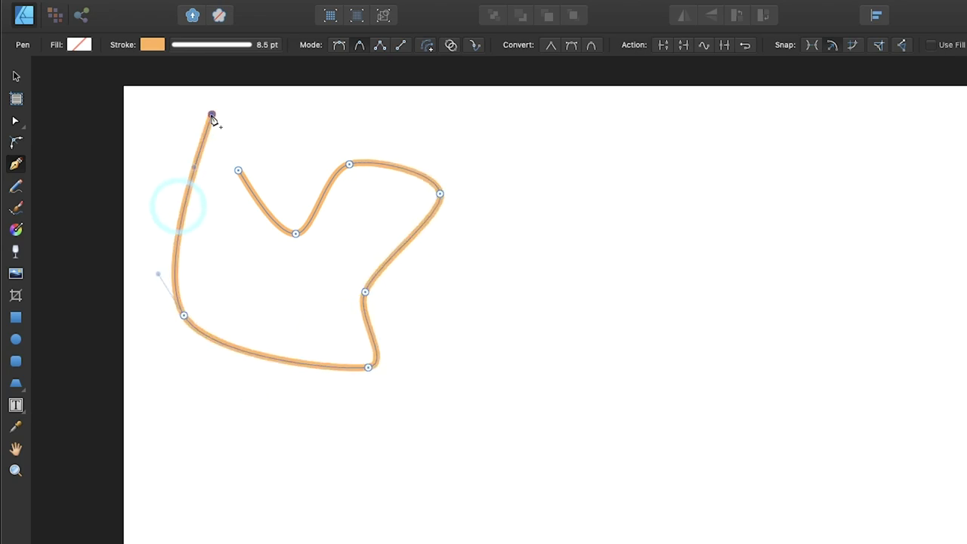
click(211, 114)
click(255, 150)
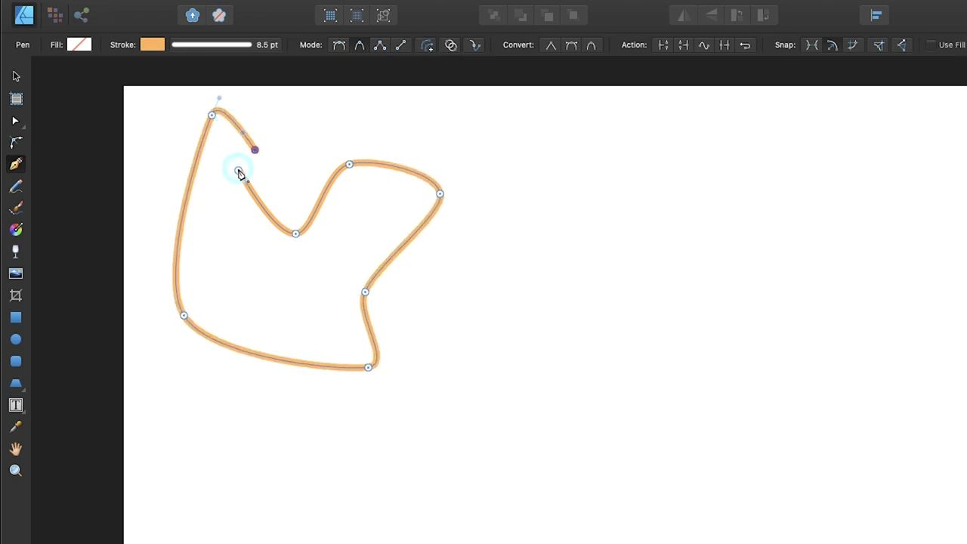
mouse_move(238, 173)
mouse_down()
mouse_move(234, 184)
mouse_move(242, 178)
mouse_up()
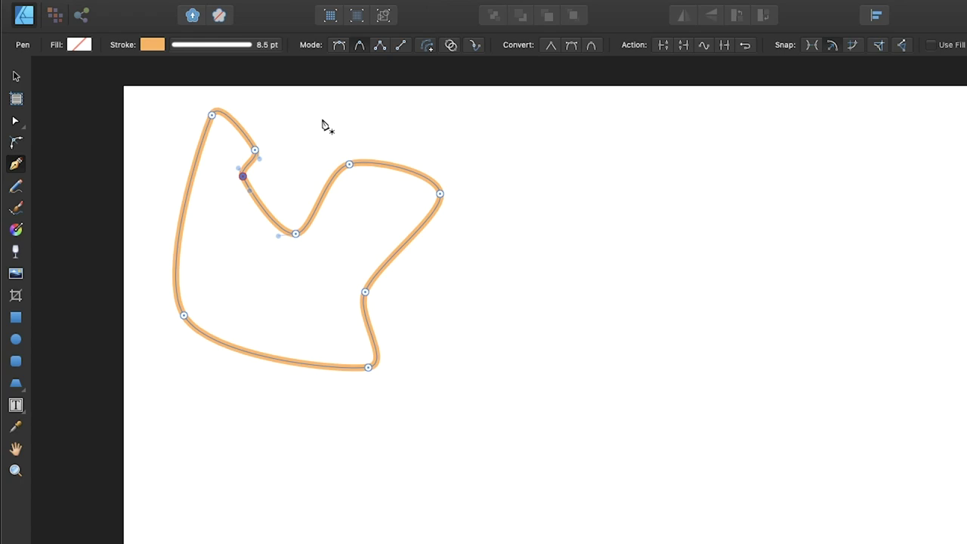
Start a second path right of the first, placing nodes across the top and right
click(459, 126)
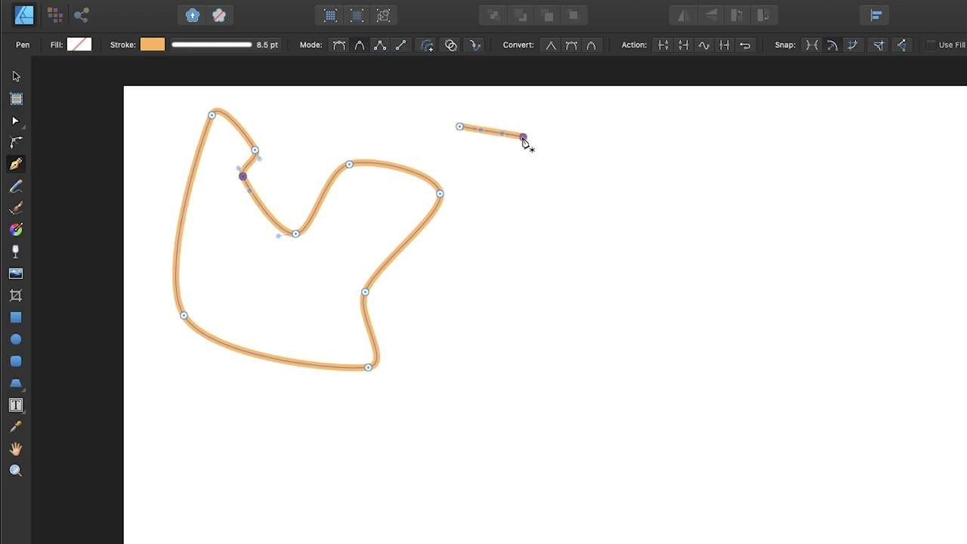
click(527, 136)
drag(528, 227, 557, 243)
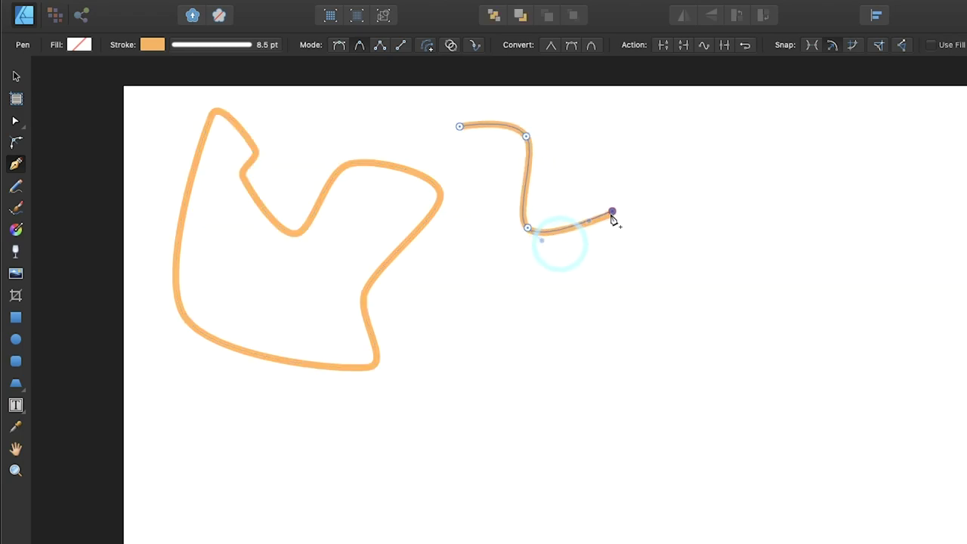
click(609, 219)
mouse_move(610, 221)
mouse_down()
mouse_move(590, 185)
mouse_move(596, 250)
mouse_move(607, 217)
mouse_up()
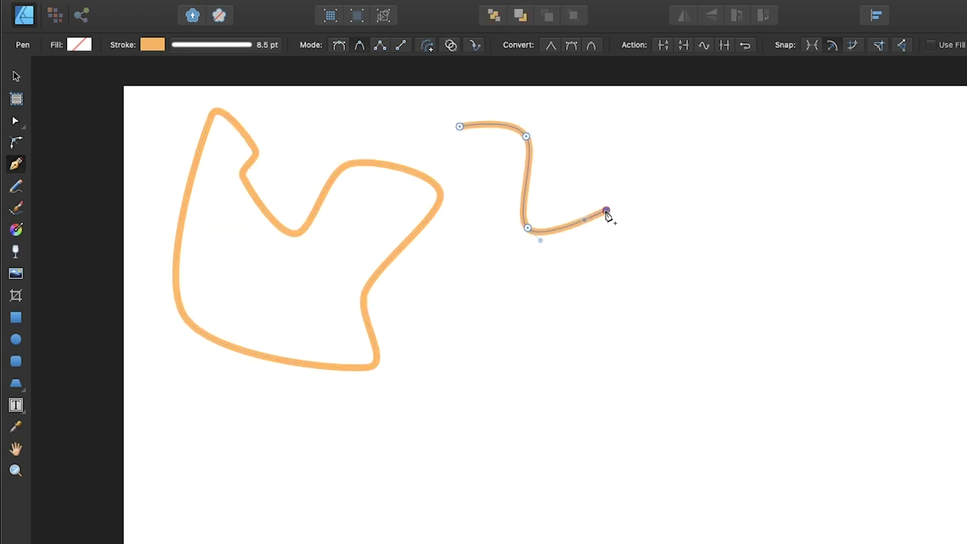
click(661, 258)
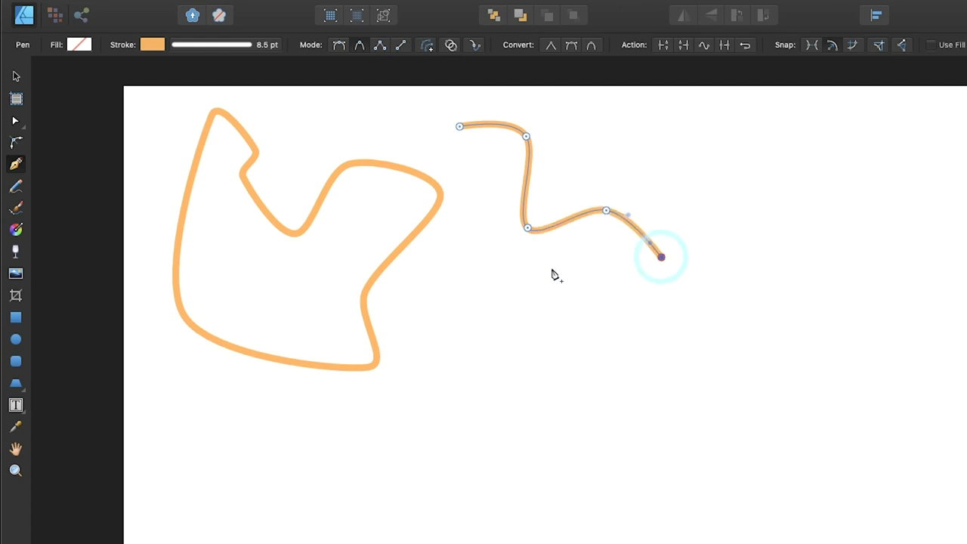
Add nodes along the bottom and left side and close the path at its start
click(551, 271)
click(472, 272)
click(478, 215)
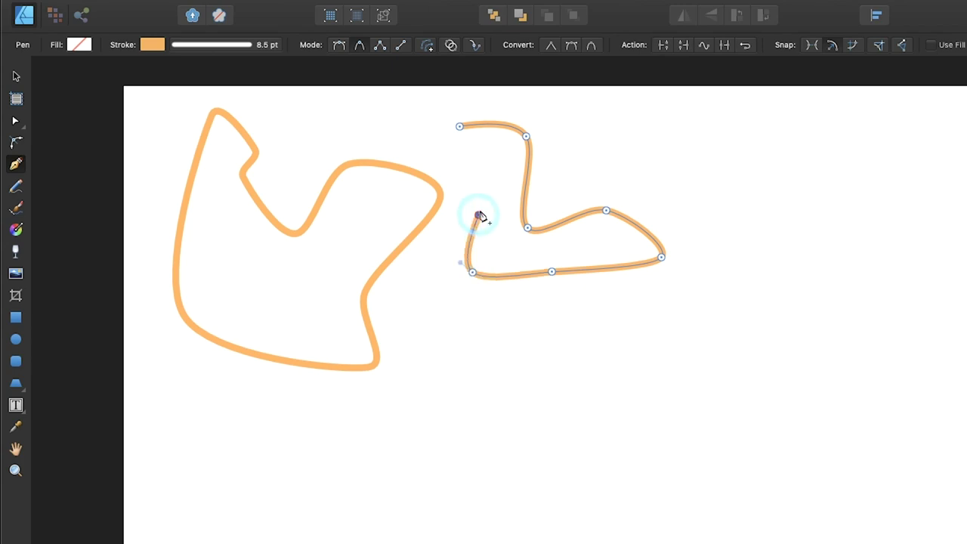
click(493, 179)
click(424, 149)
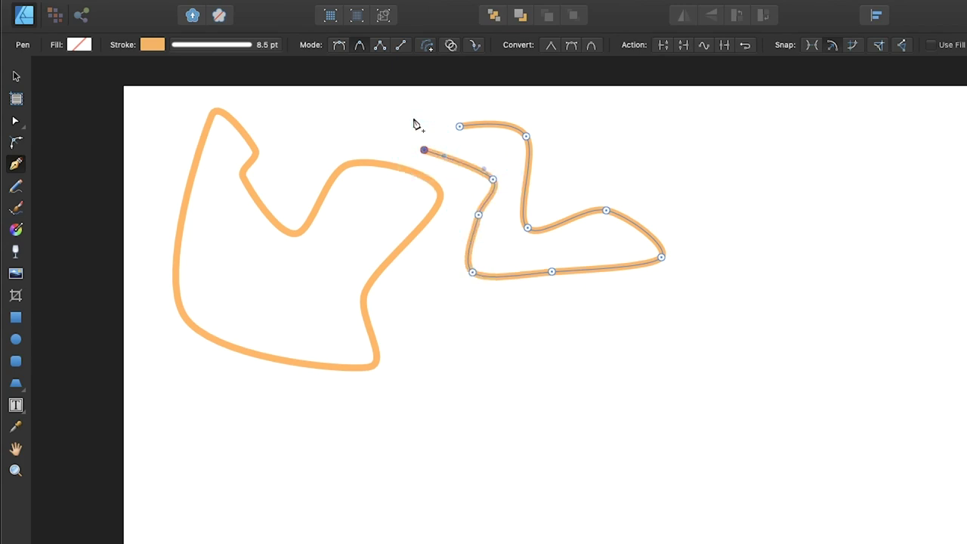
click(414, 118)
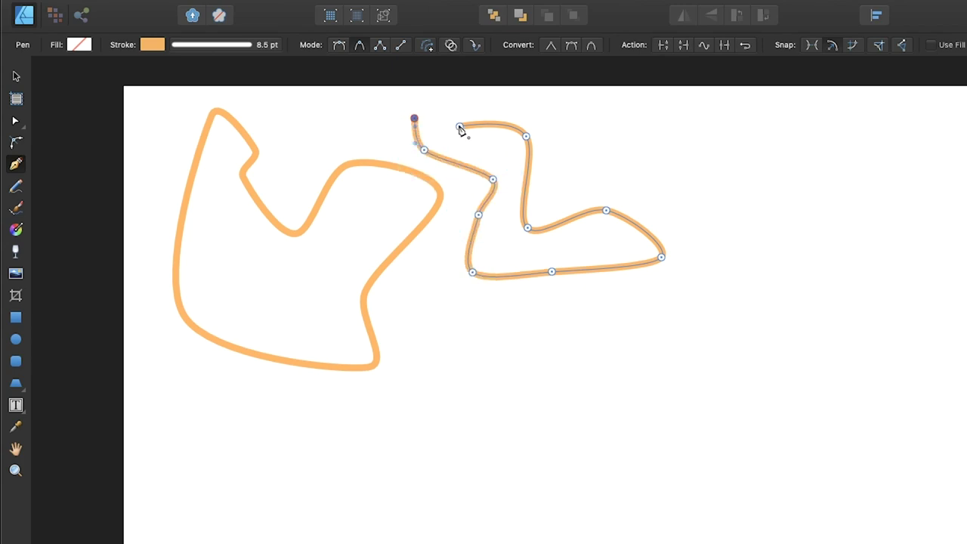
mouse_move(458, 126)
mouse_down()
mouse_move(479, 135)
mouse_move(477, 119)
mouse_move(463, 121)
mouse_up()
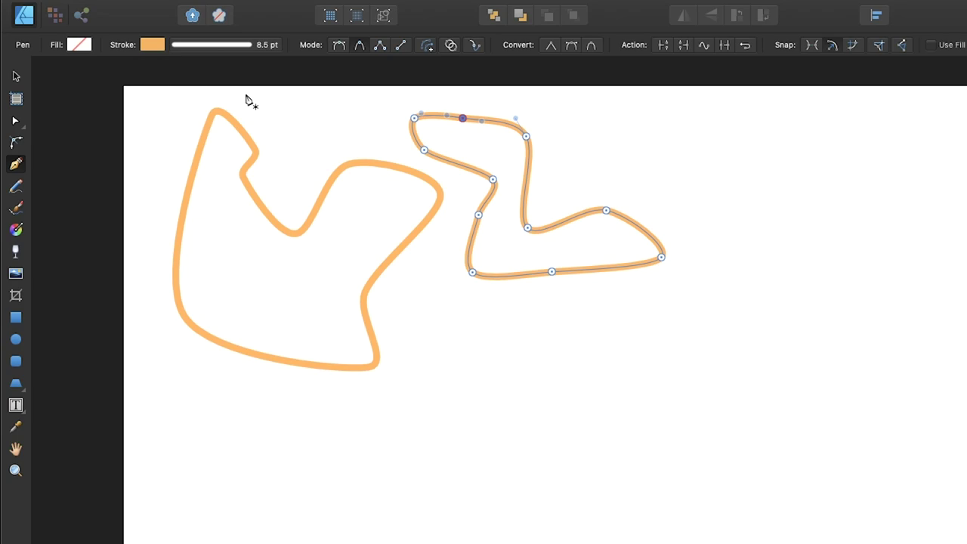
Convert the path's right-hand node to a sharp corner with the Node Tool
key(a)
click(606, 211)
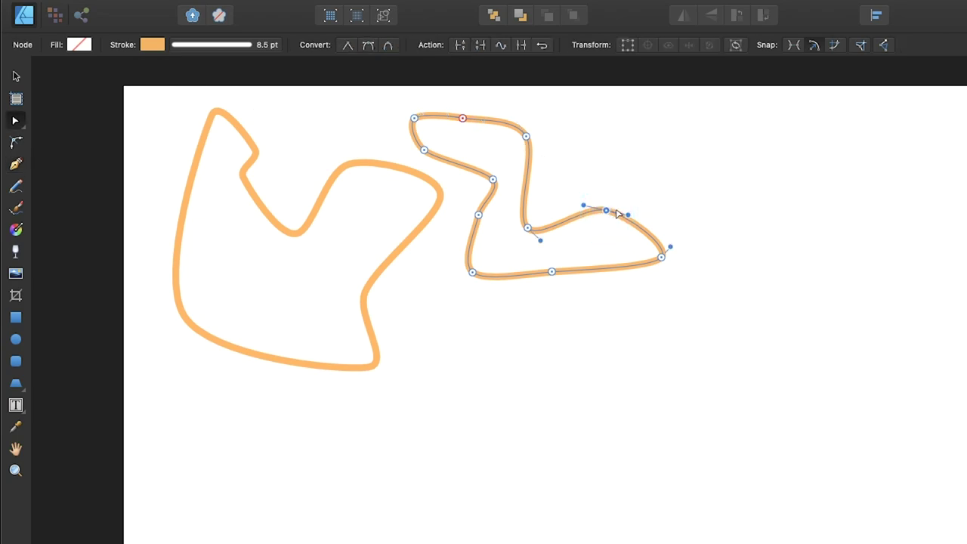
click(348, 46)
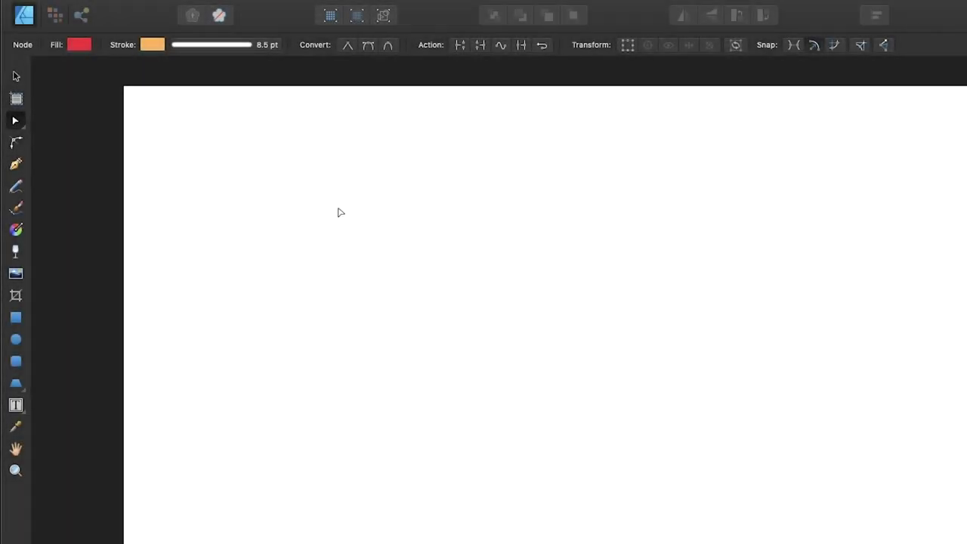
key(p)
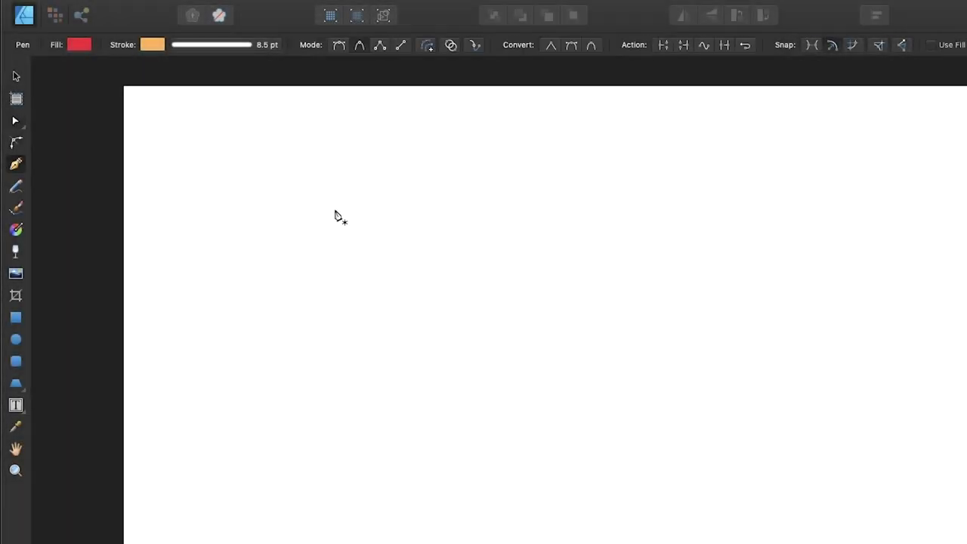
click(380, 45)
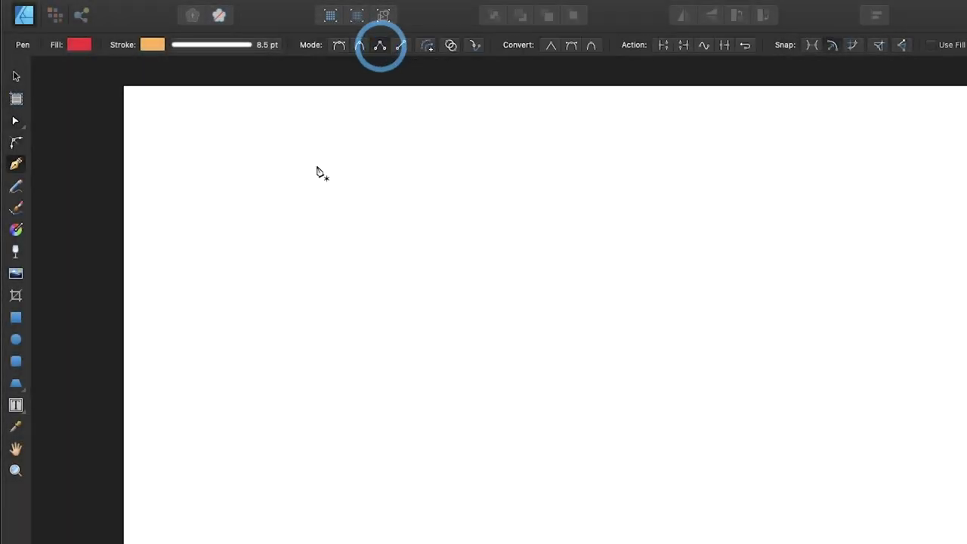
click(243, 168)
click(425, 165)
click(379, 208)
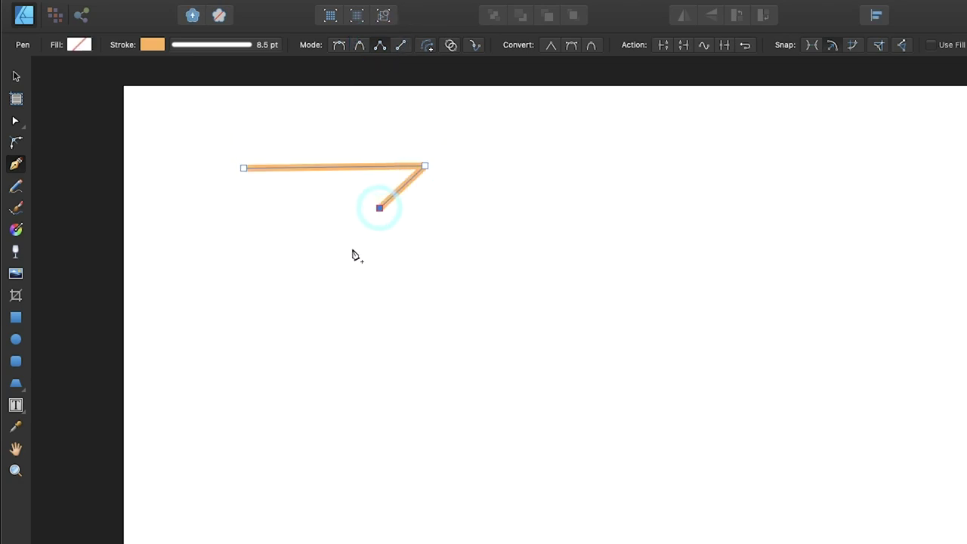
click(318, 268)
click(431, 317)
click(320, 359)
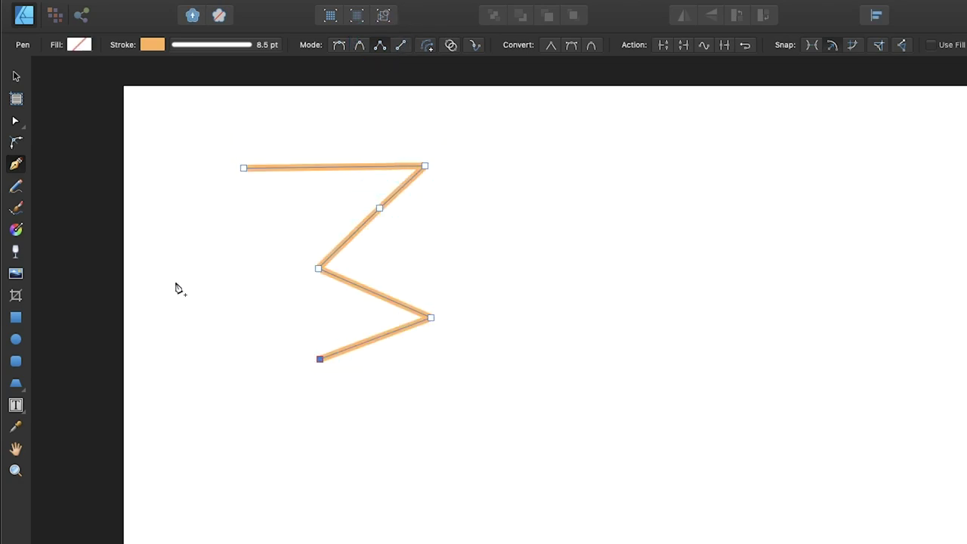
drag(176, 287, 203, 335)
click(183, 232)
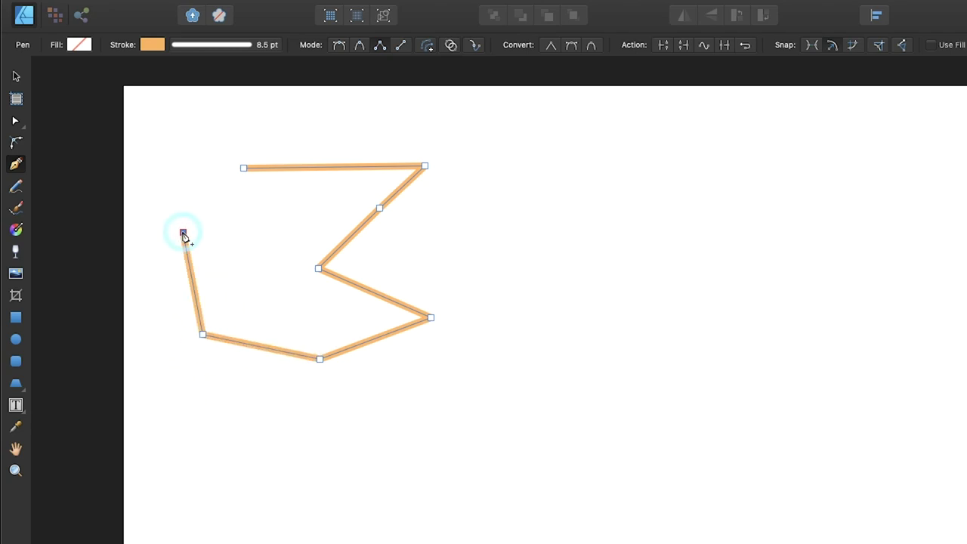
click(287, 212)
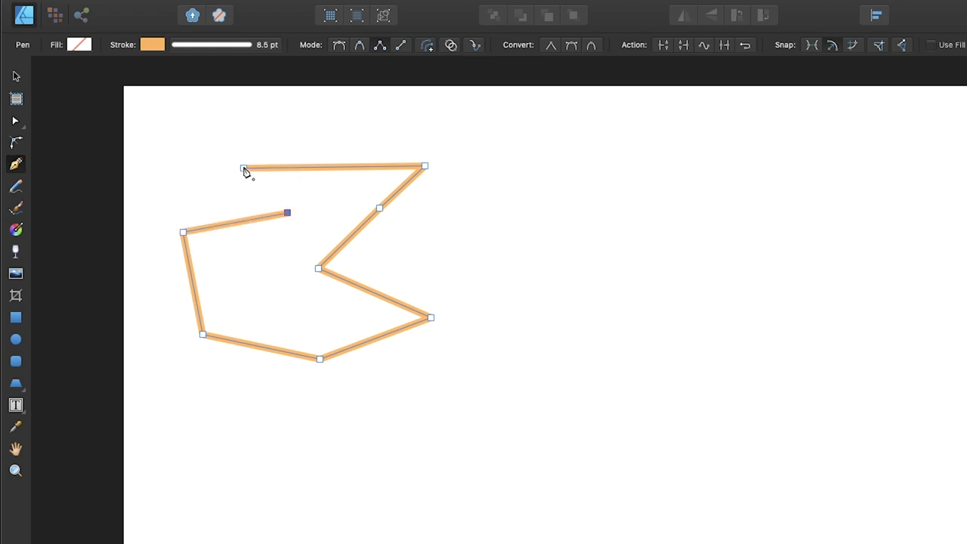
click(243, 168)
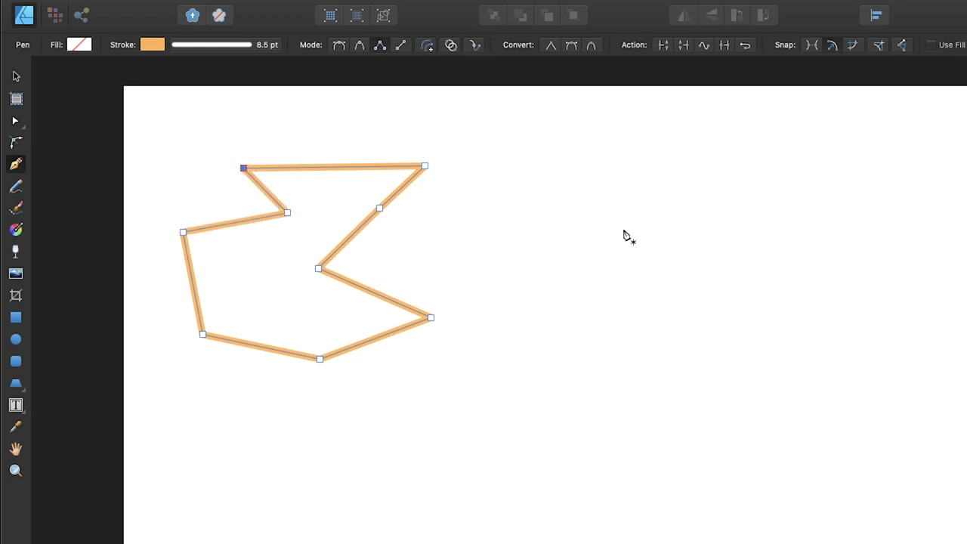
key(a)
click(424, 166)
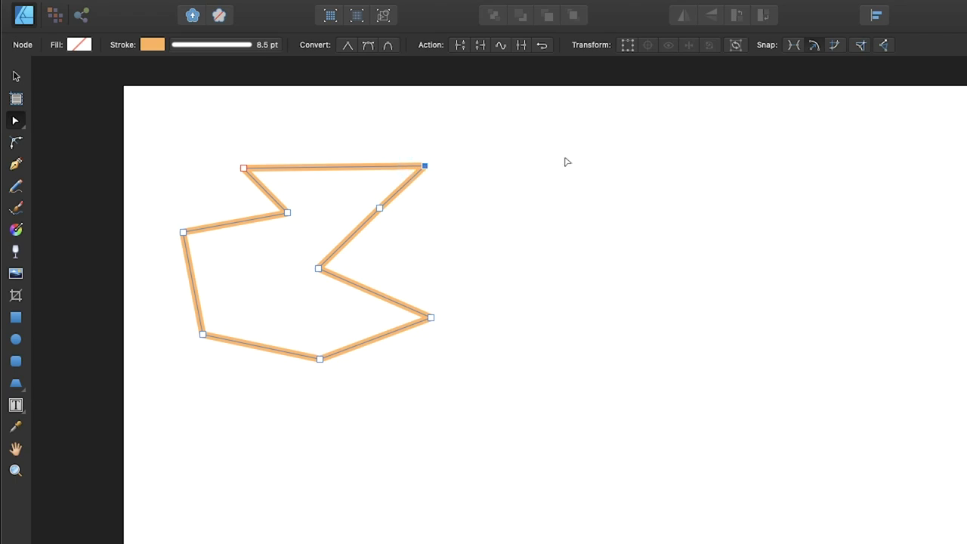
click(368, 45)
click(387, 45)
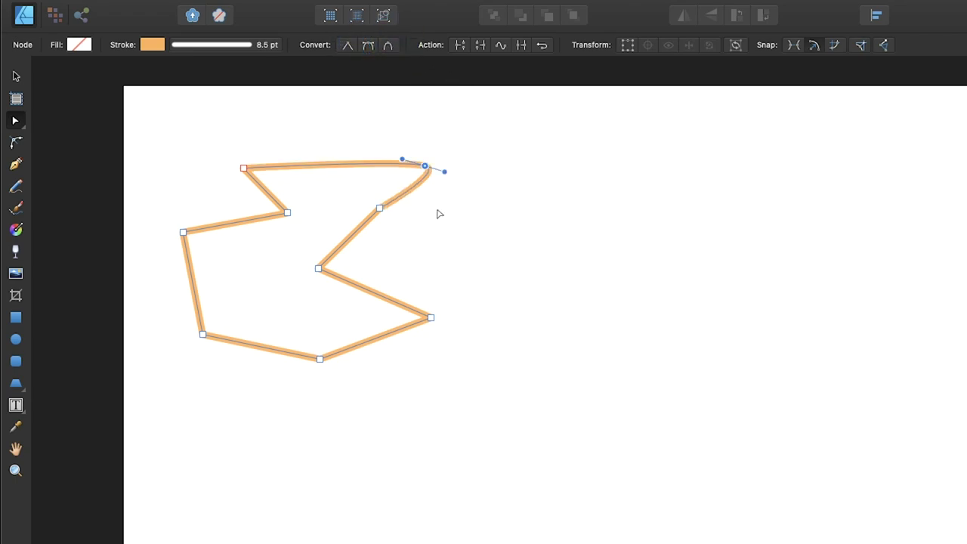
mouse_move(426, 169)
mouse_down()
mouse_move(347, 121)
mouse_move(346, 133)
mouse_move(420, 152)
mouse_up()
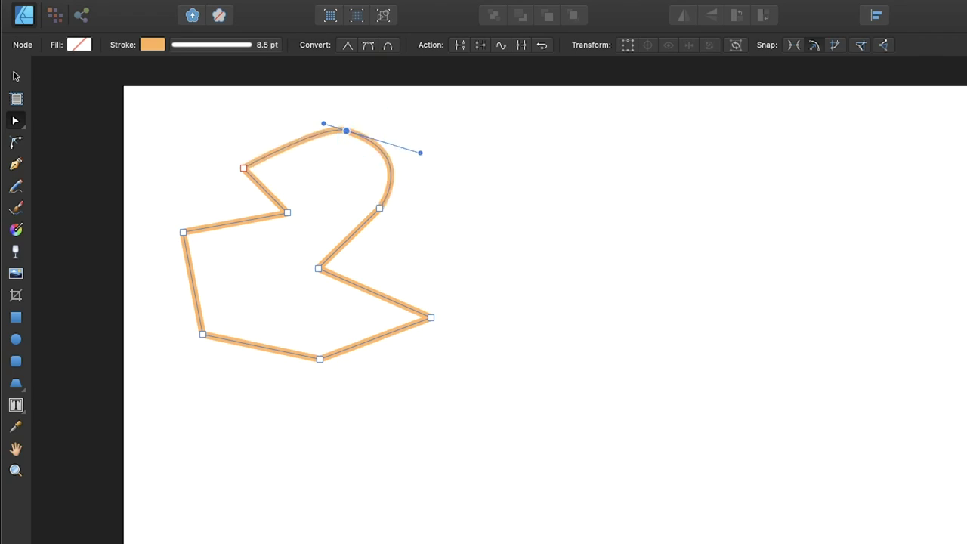
key(Delete)
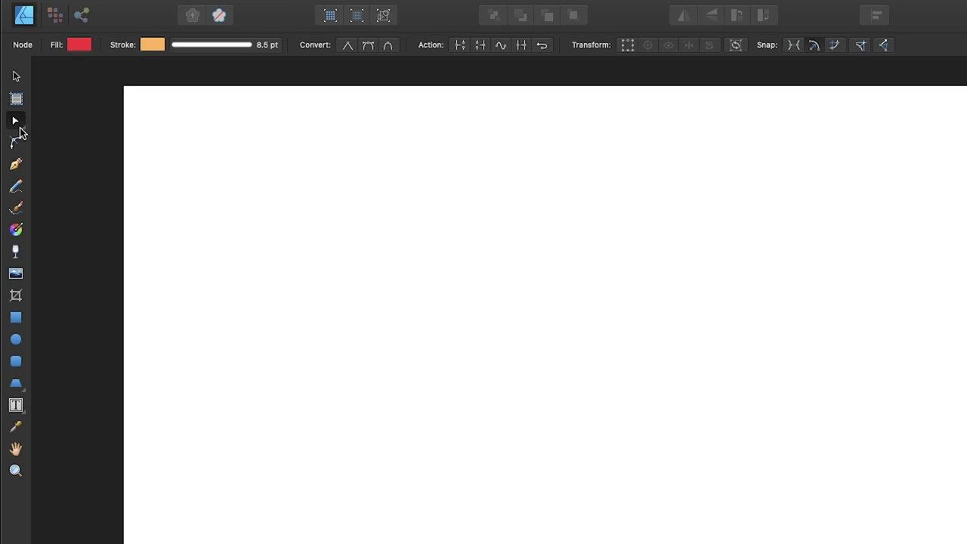
Switch the Pen to Line mode and draw the first two horizontal lines
click(16, 164)
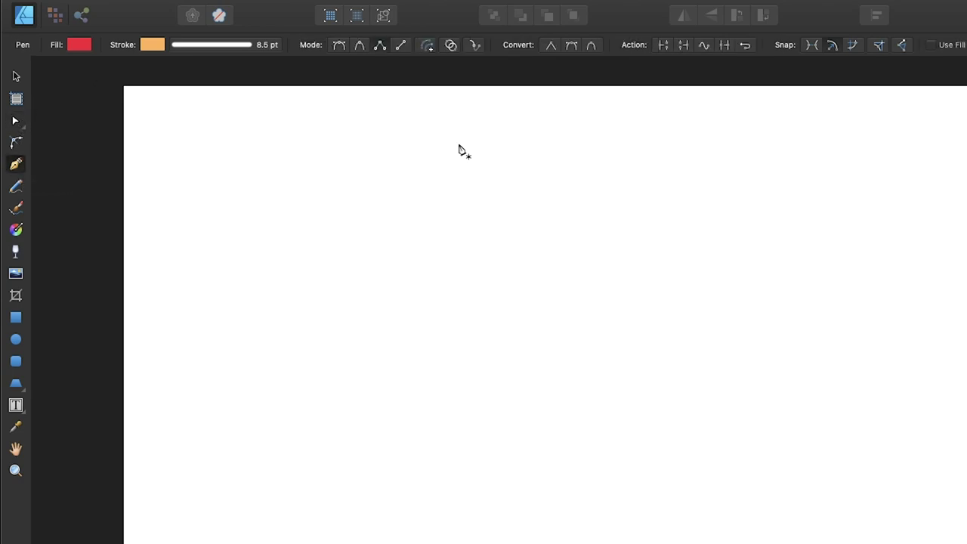
click(401, 46)
click(228, 177)
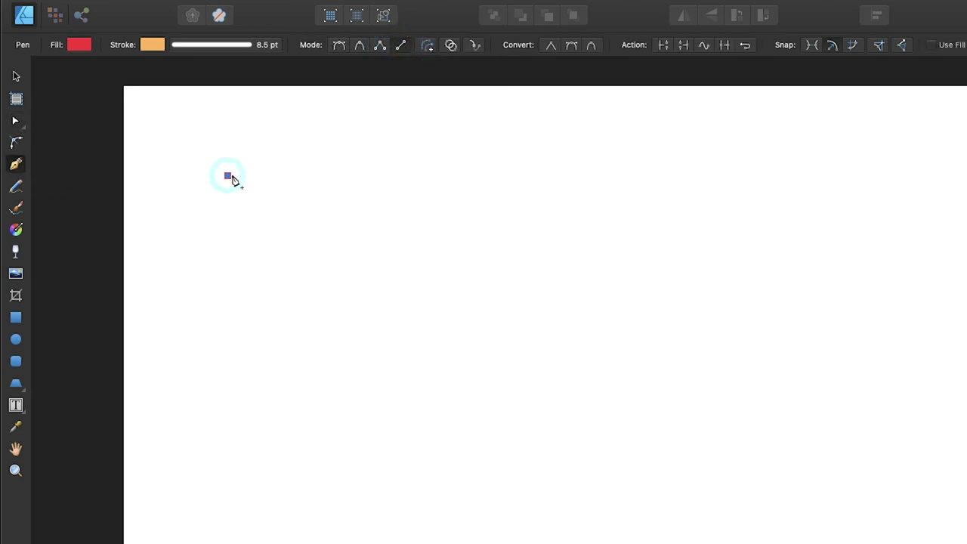
click(405, 176)
click(217, 262)
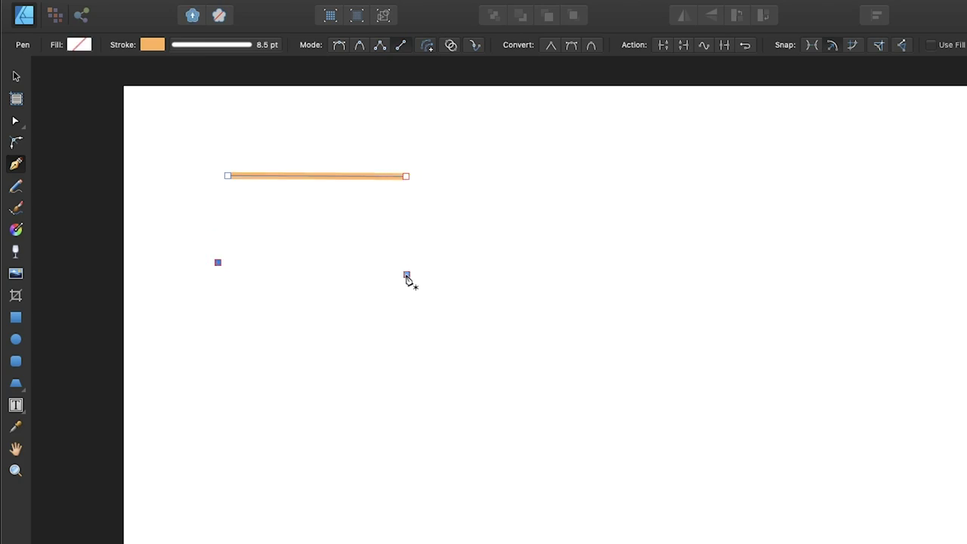
click(406, 275)
Draw three more lines, including a diagonal, stretching the last one further right
click(244, 358)
click(371, 338)
click(240, 445)
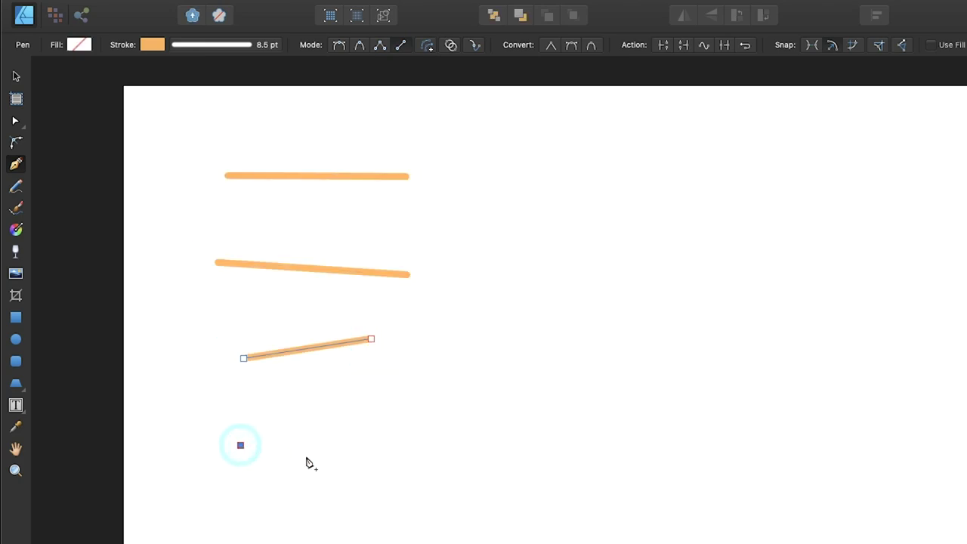
click(387, 530)
click(440, 408)
click(564, 364)
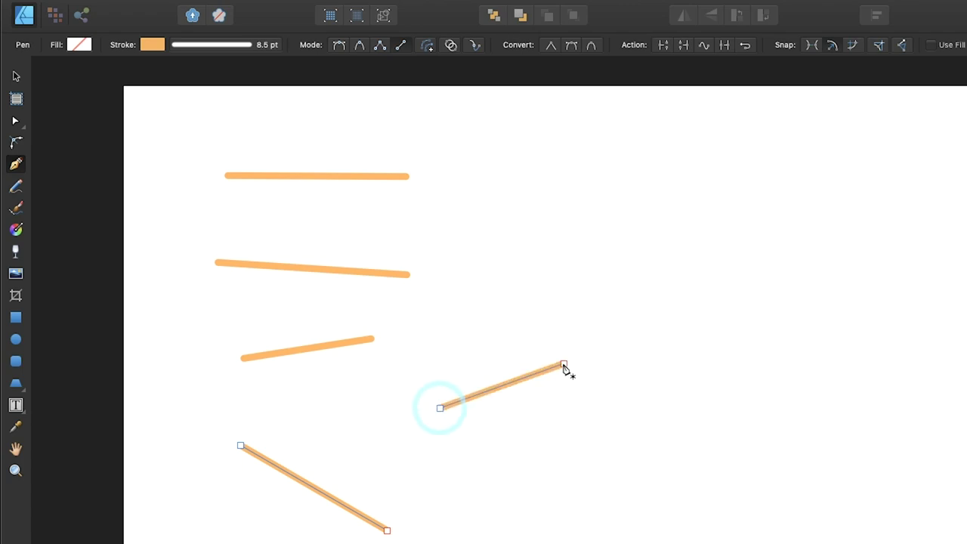
drag(564, 366, 650, 369)
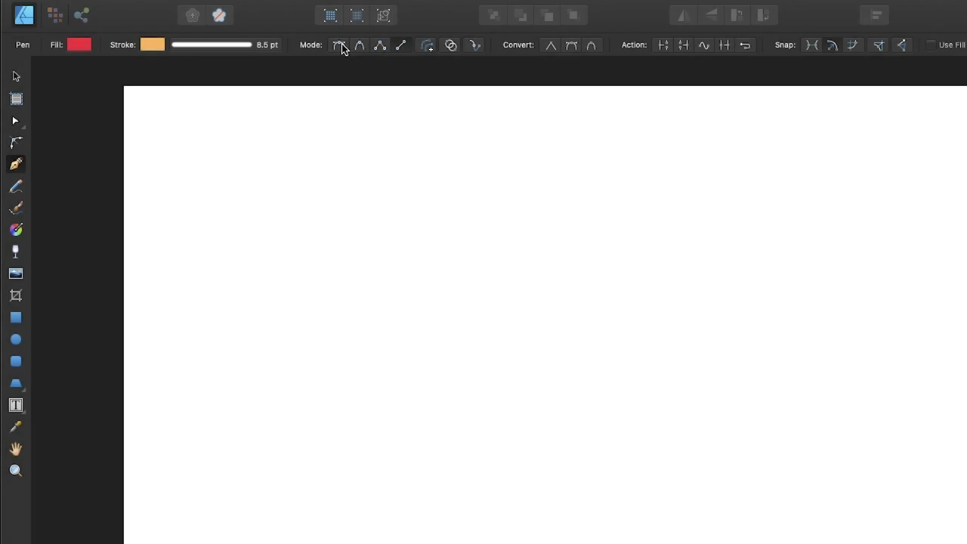
Switch to Pen mode and drag out four smooth nodes forming an S-curve
click(340, 45)
drag(252, 211, 352, 212)
drag(370, 282, 360, 358)
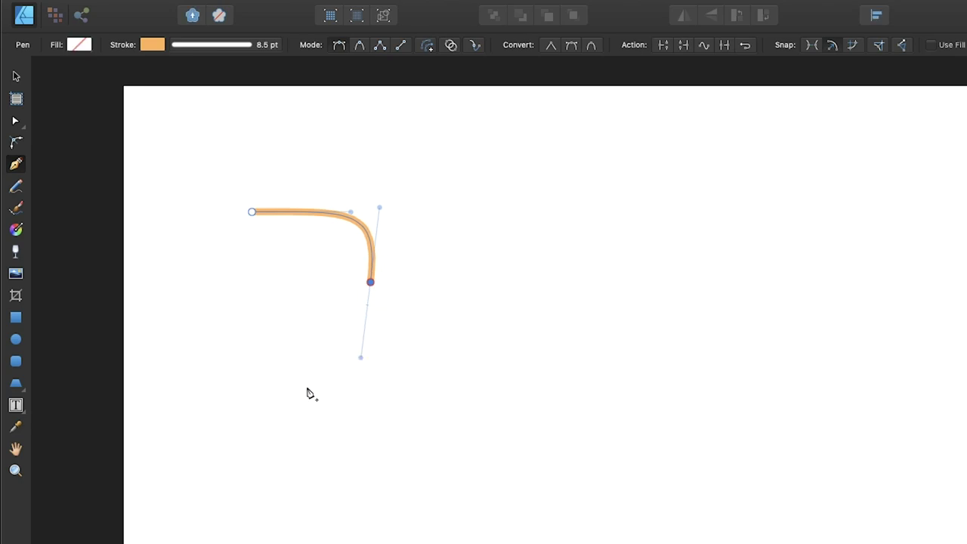
drag(312, 417, 393, 424)
drag(470, 313, 460, 249)
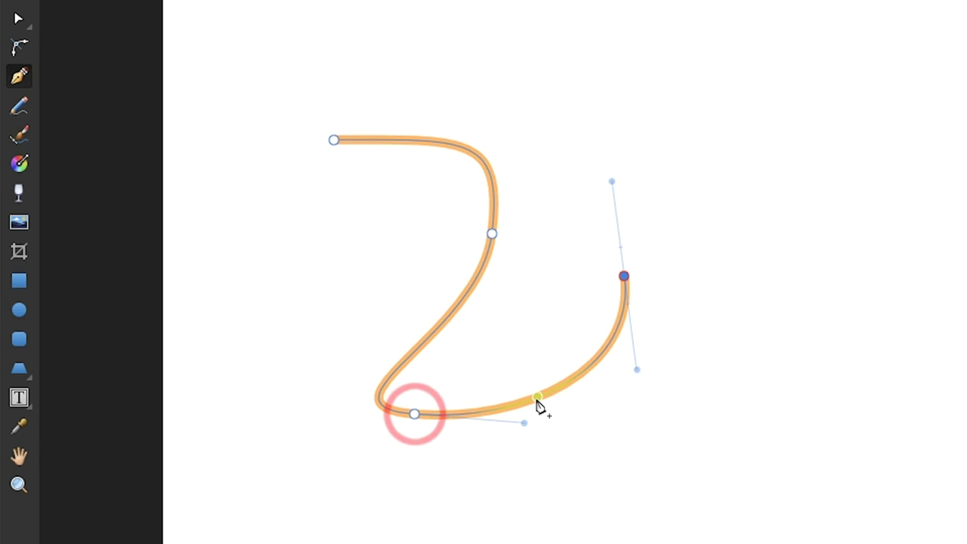
click(536, 398)
click(537, 398)
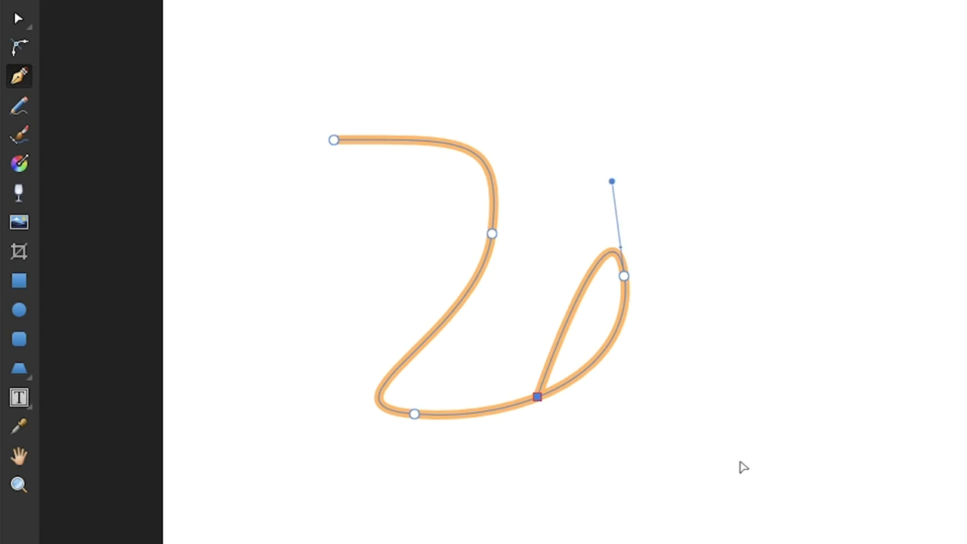
key(Delete)
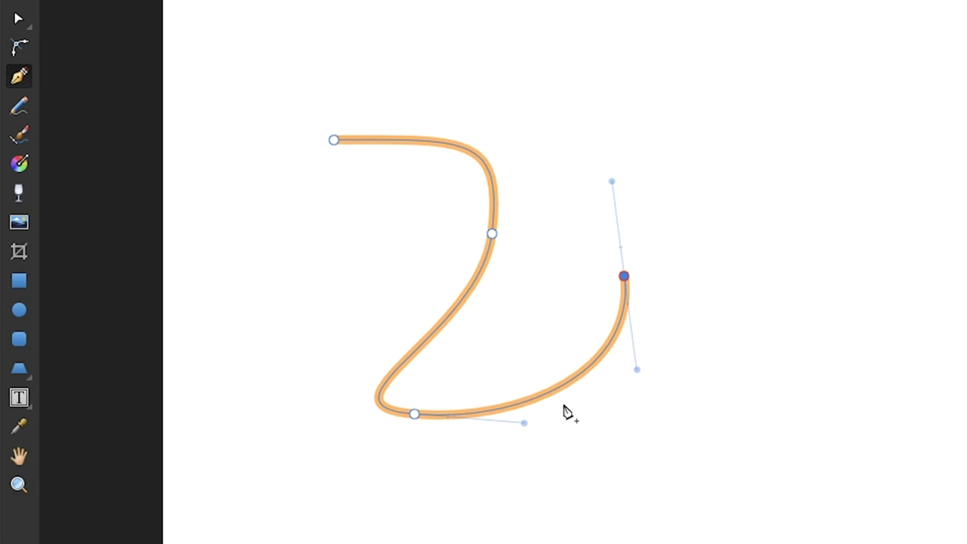
key(super)
Ctrl-drag nodes to reshape the lower, top-right, middle and starting parts of the curve
click(559, 391)
drag(563, 392, 639, 391)
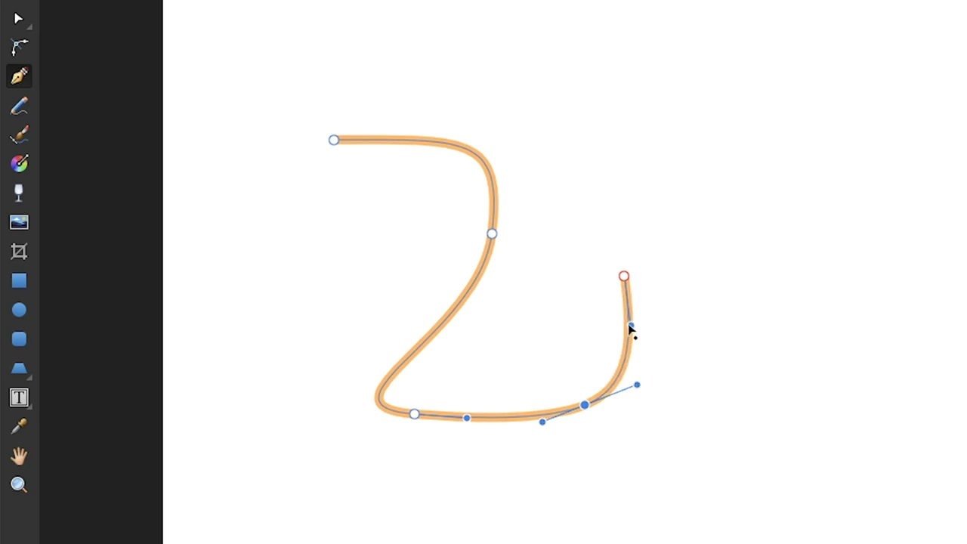
drag(630, 324, 663, 325)
drag(491, 235, 492, 254)
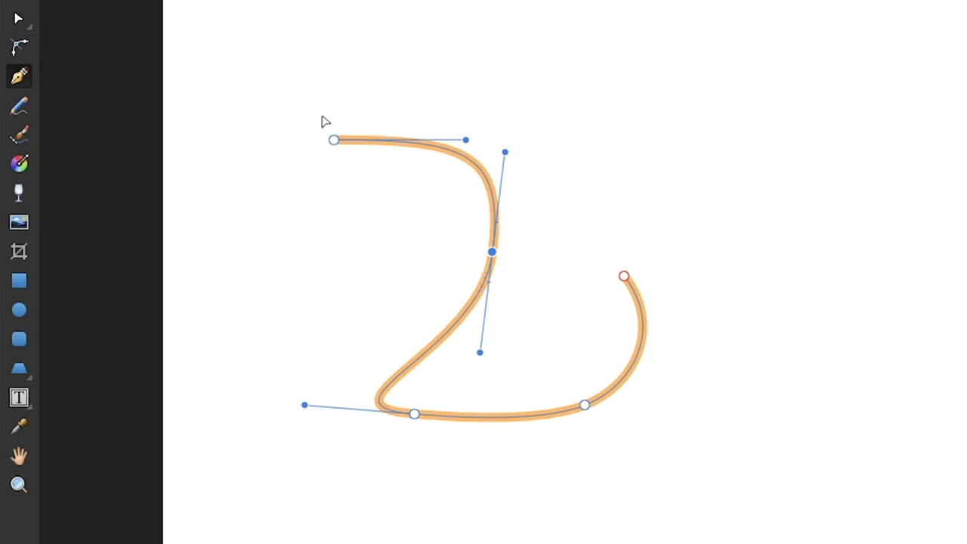
drag(335, 141, 367, 118)
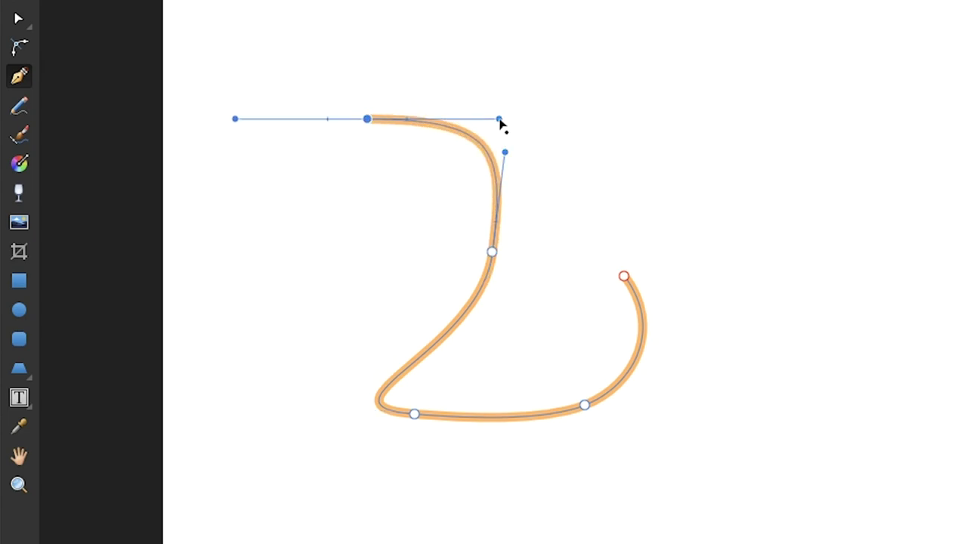
Alt-drag handles to sharpen the start and middle nodes, then add a new end node
drag(500, 120, 347, 3)
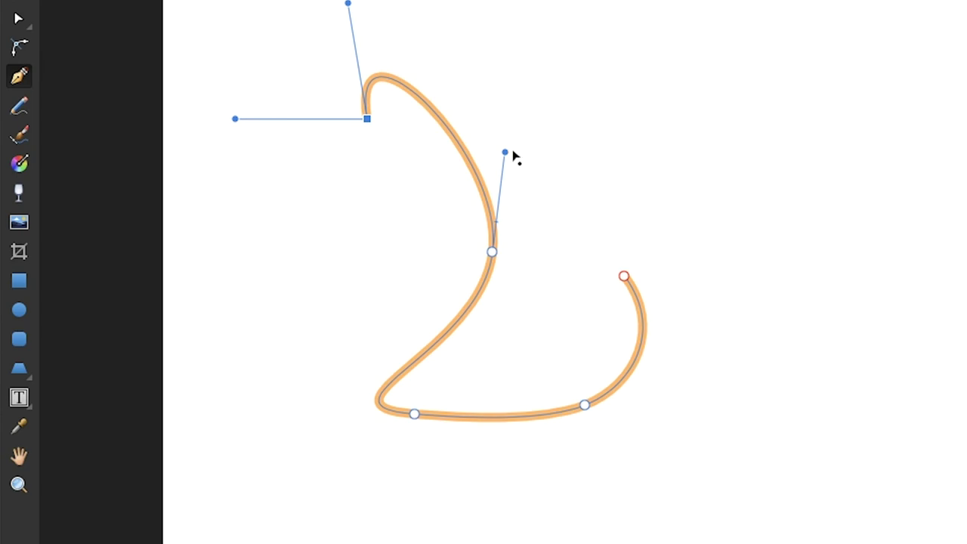
drag(510, 153, 624, 226)
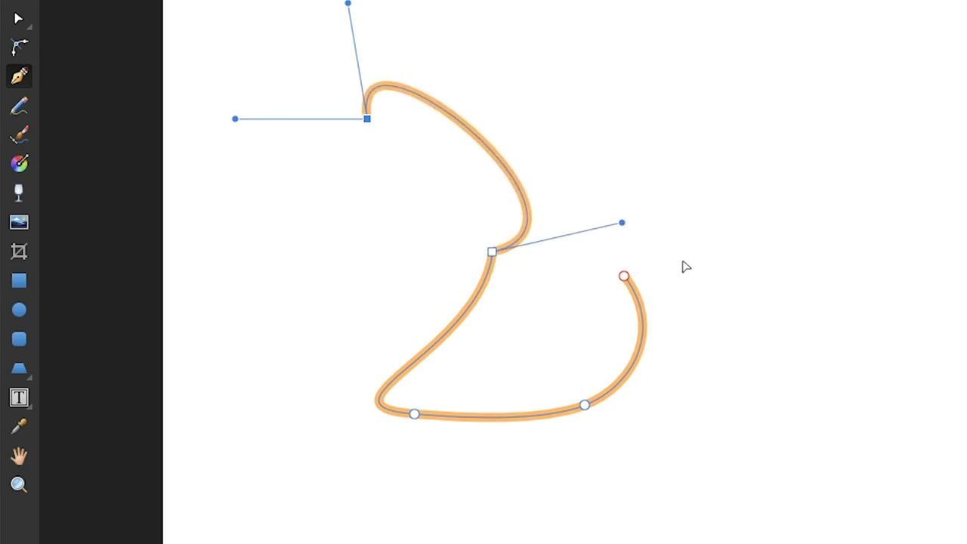
drag(695, 237, 795, 192)
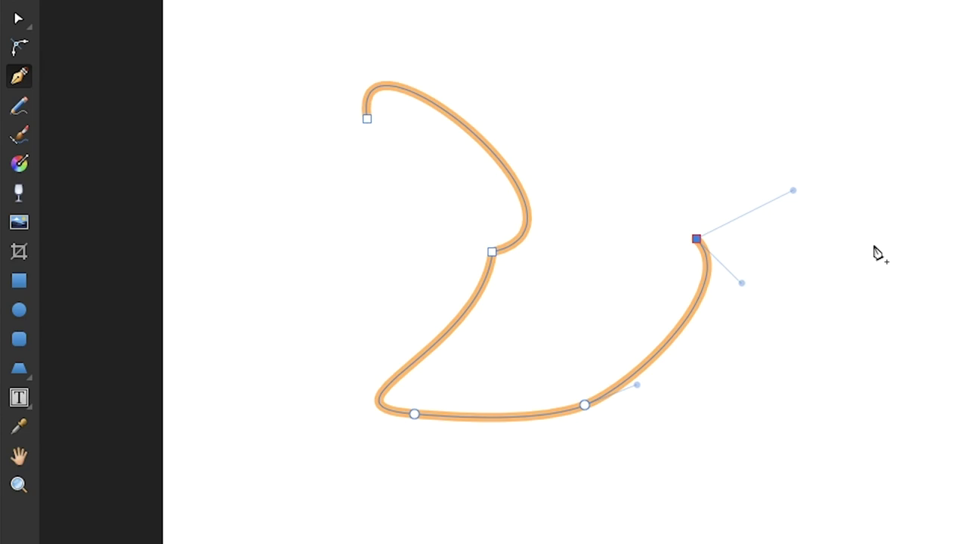
Add three more smooth nodes past the end, continuing the curve down and right
drag(874, 245, 907, 303)
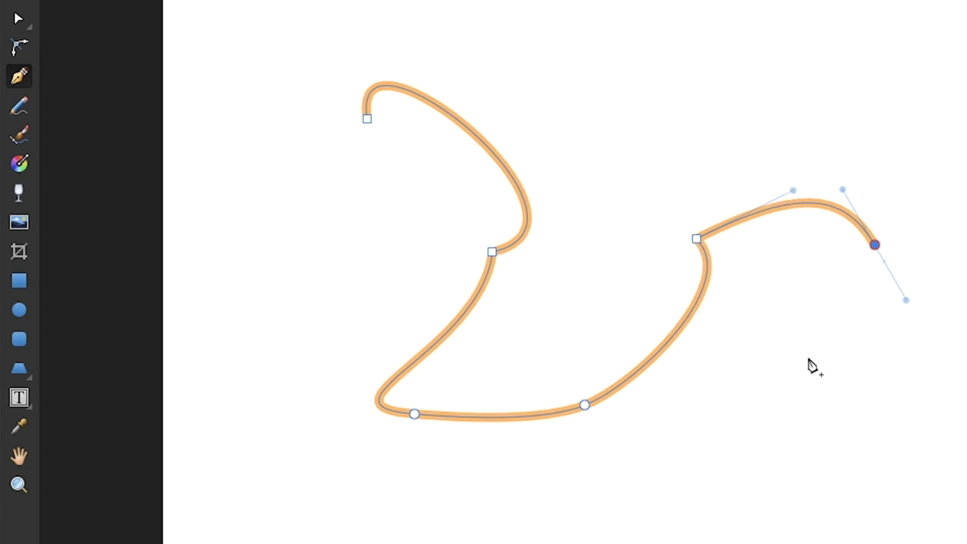
drag(808, 358, 798, 409)
drag(882, 414, 952, 410)
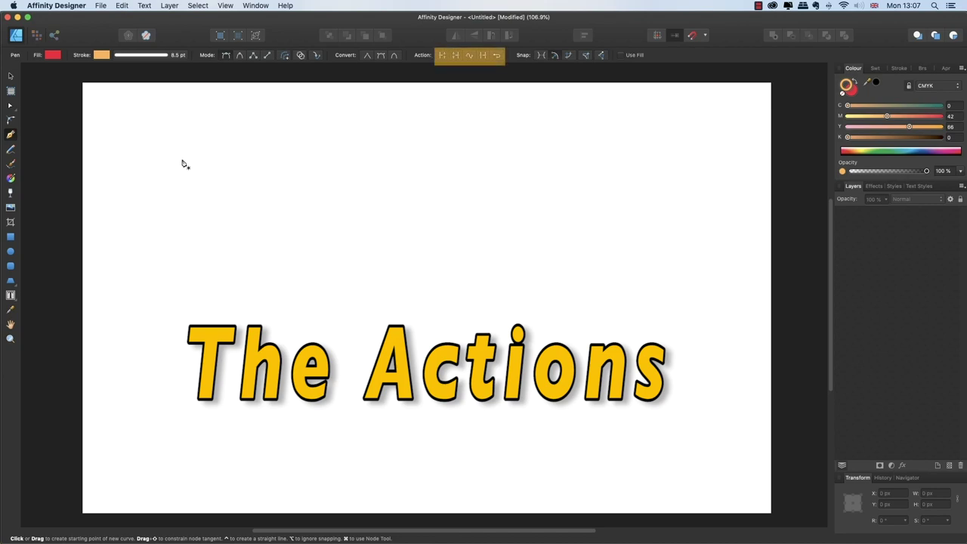
Drag out the first smooth nodes of a new curve from the page's upper left
drag(175, 159, 230, 152)
drag(277, 176, 164, 207)
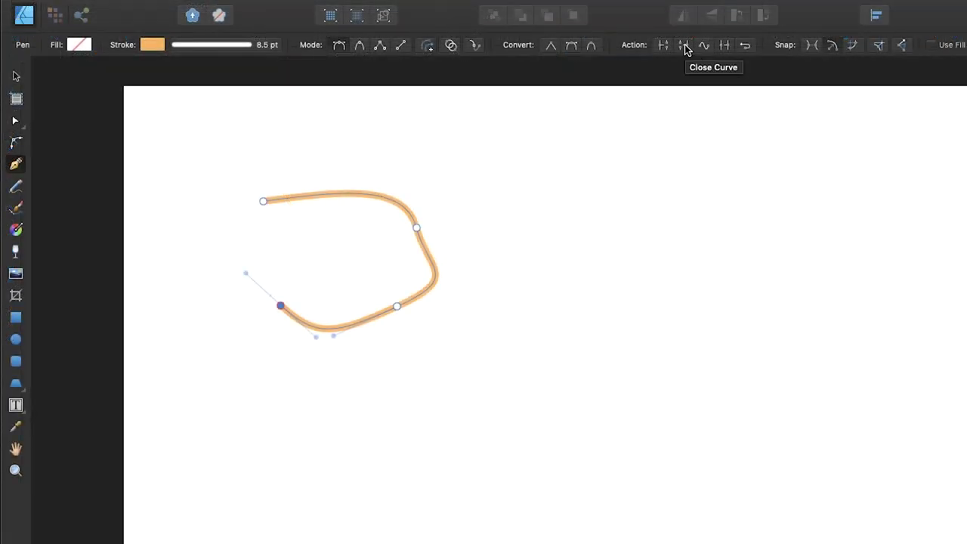
Close the first curve with Close Curve and draw a new winding path to its right
click(684, 44)
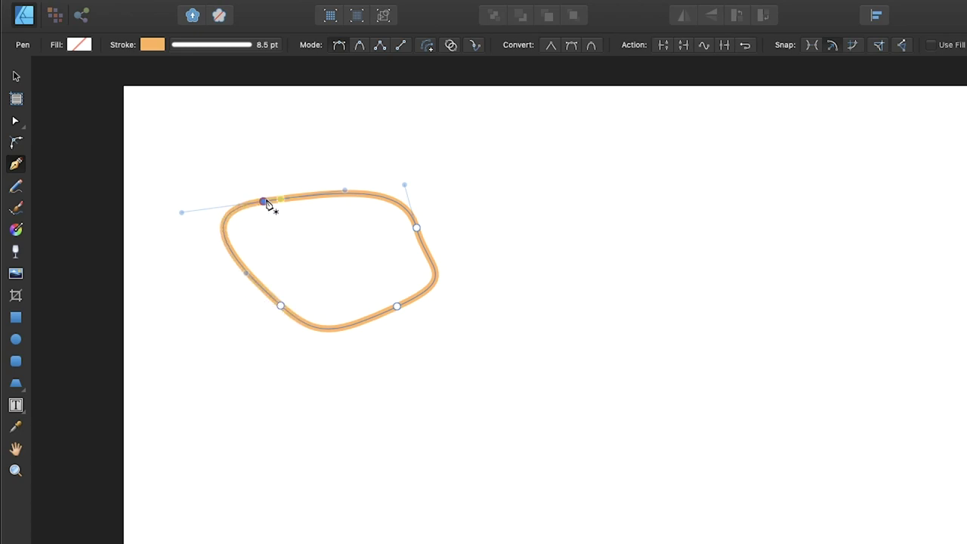
click(586, 161)
click(730, 178)
drag(746, 220, 714, 274)
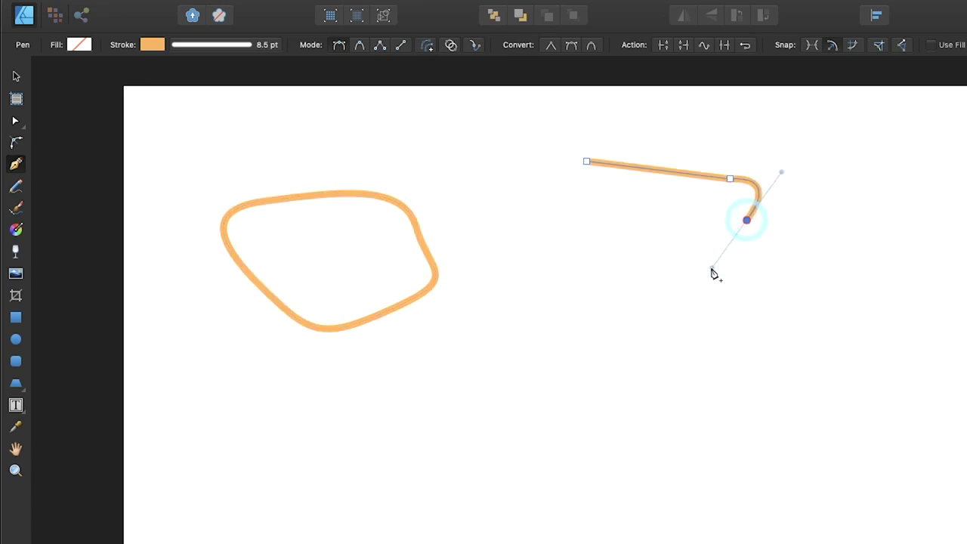
drag(672, 324, 693, 371)
drag(588, 330, 483, 293)
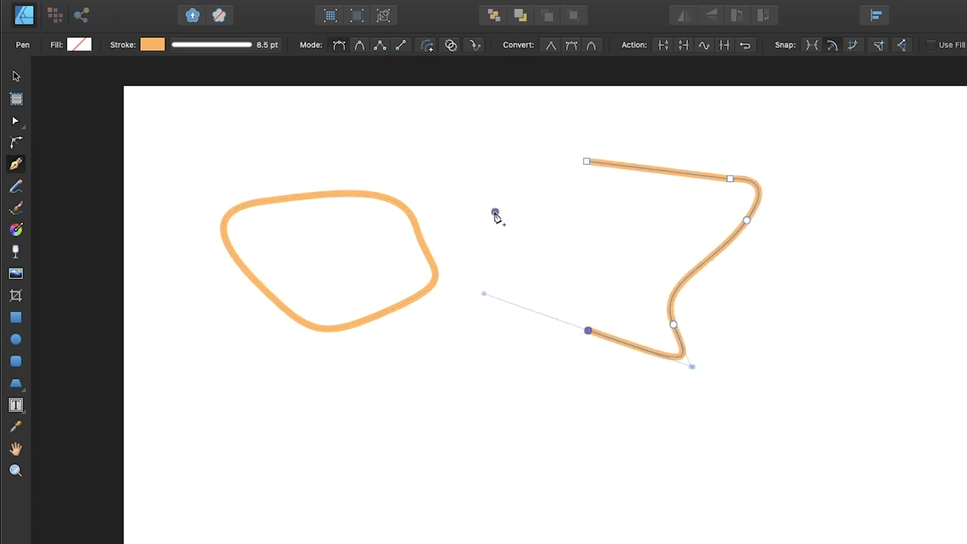
click(495, 213)
Close and undo the new path, then break it at its lower bend node
click(683, 46)
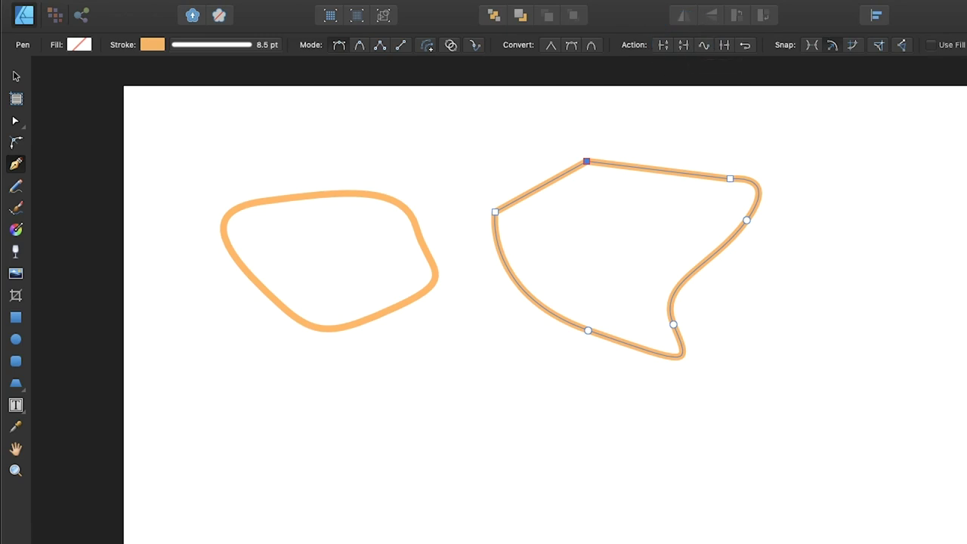
key(super+z)
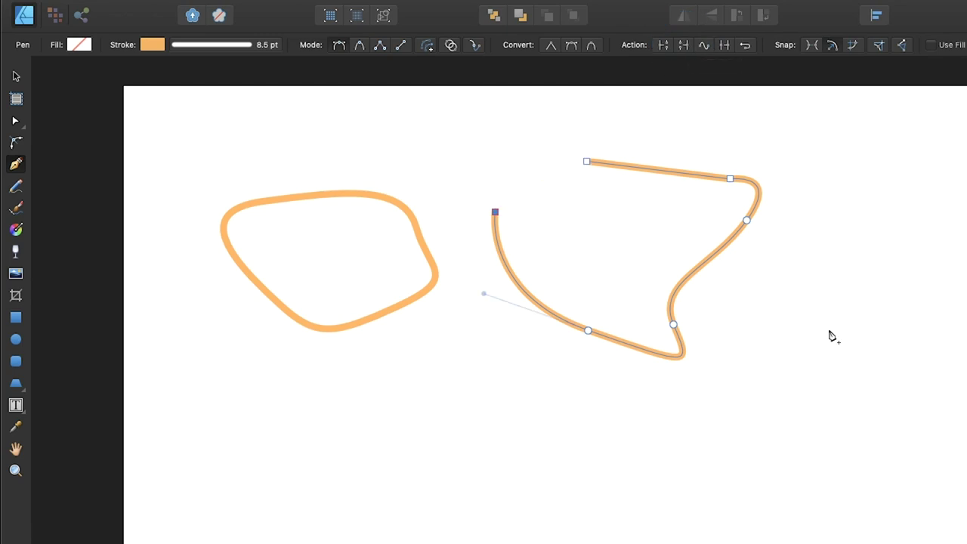
key(a)
click(673, 324)
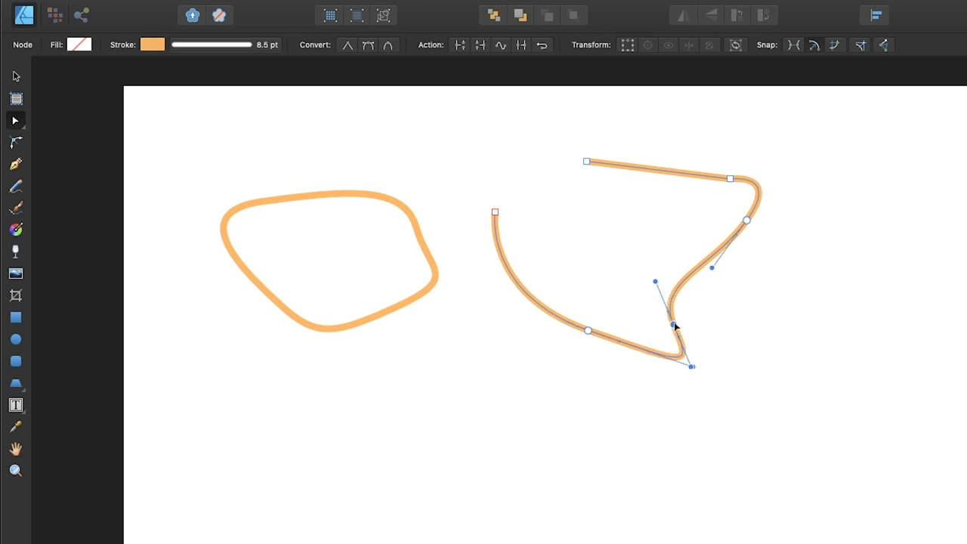
click(460, 47)
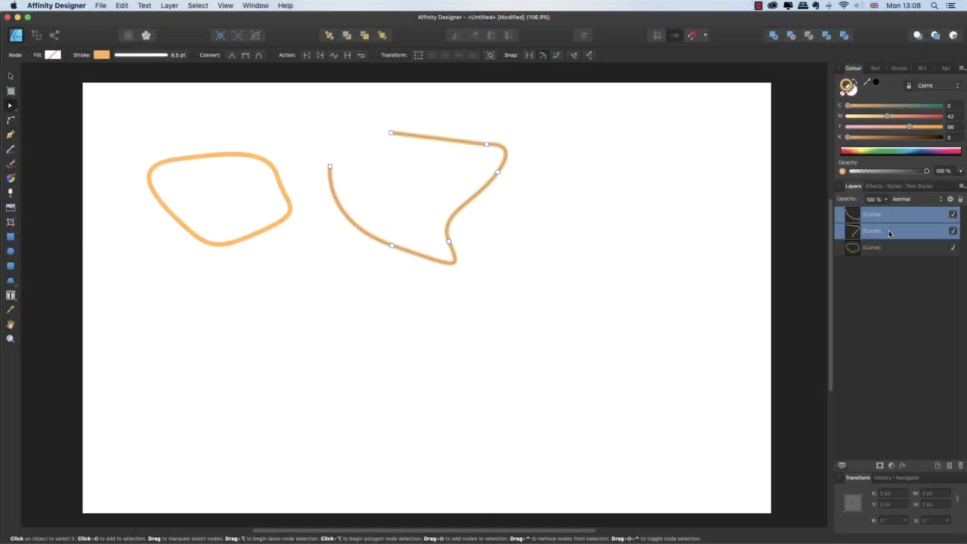
Move the broken-off lower curve piece down away from the rest
click(889, 214)
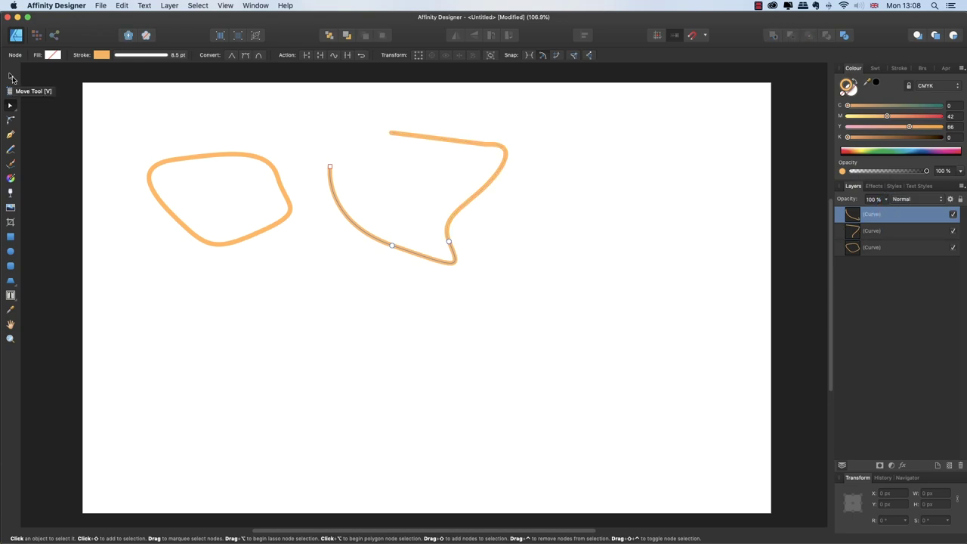
click(10, 77)
drag(399, 249, 395, 286)
click(509, 284)
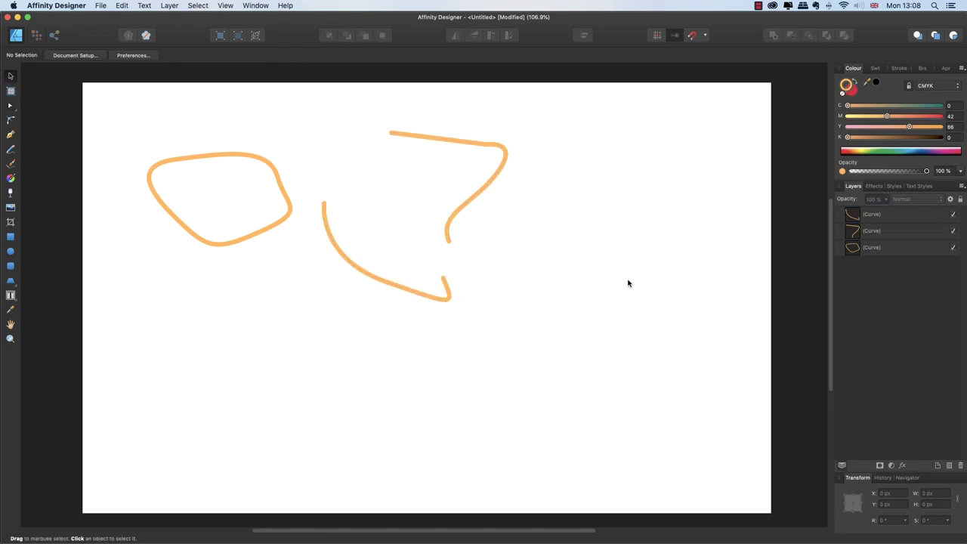
Select all three curve layers in the Layers panel
click(10, 135)
click(885, 216)
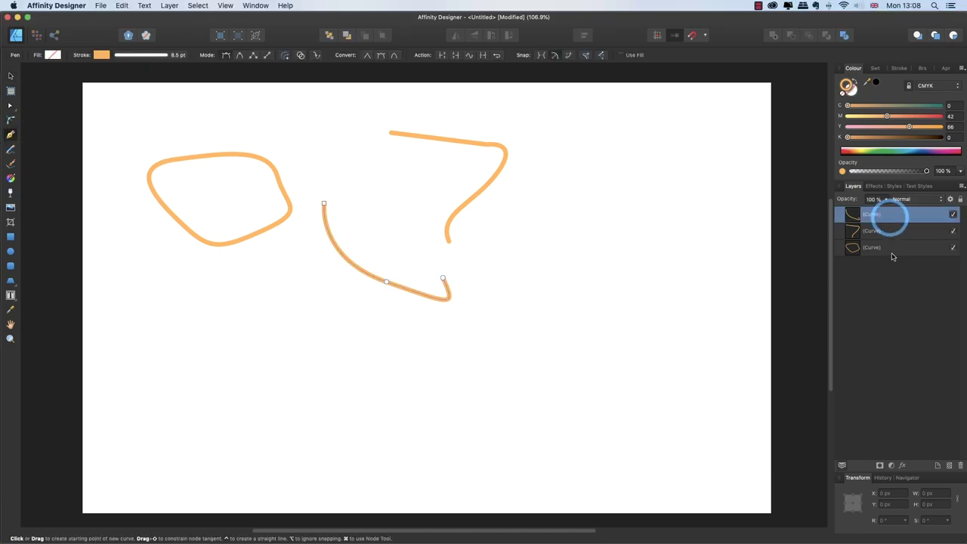
shift+click(889, 248)
Delete the three curves, draw a sweeping two-node curve, and apply Smooth Curve to it
click(960, 466)
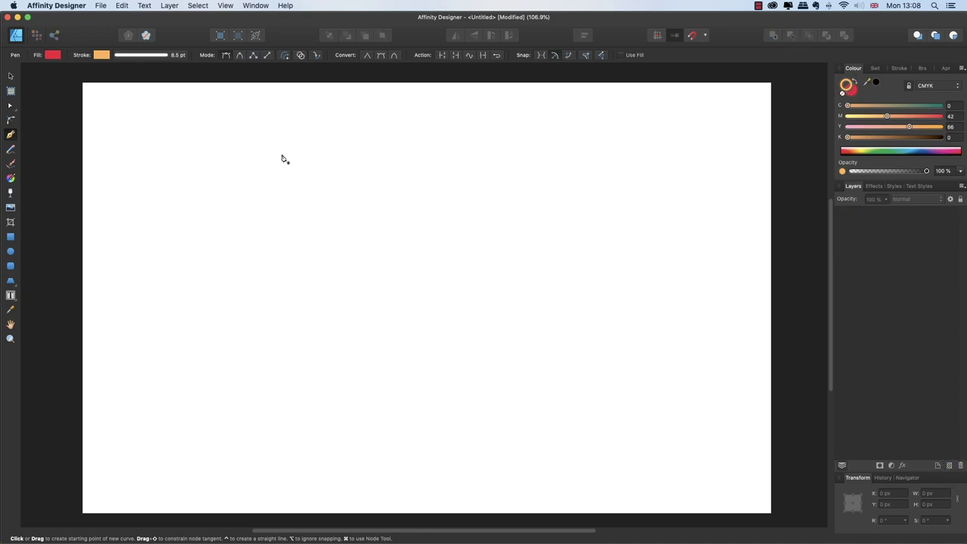
drag(169, 129, 212, 121)
mouse_move(290, 134)
mouse_down()
mouse_move(322, 164)
mouse_move(296, 215)
mouse_up()
key(Escape)
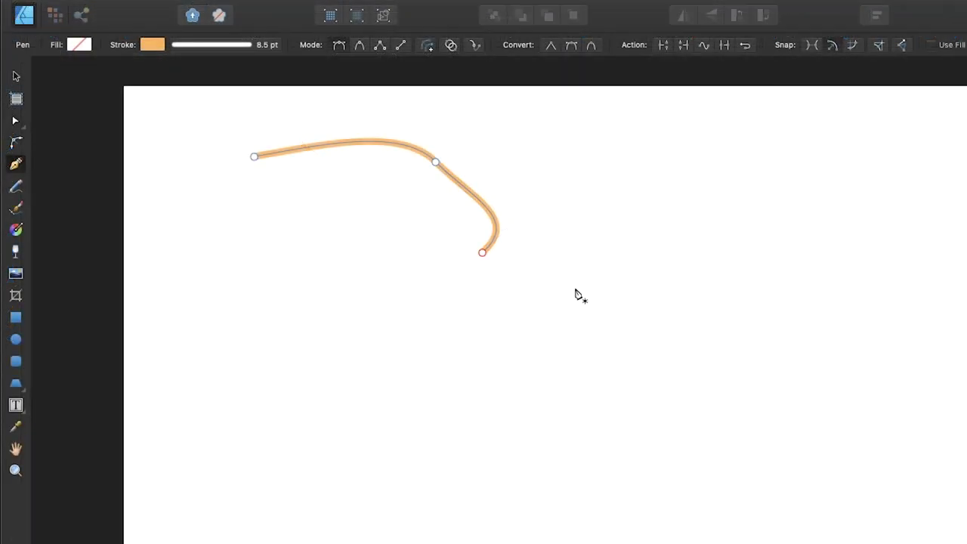
click(704, 47)
Draw a zigzag squiggle to the right of the curve and apply Smooth Curve
click(550, 214)
click(561, 151)
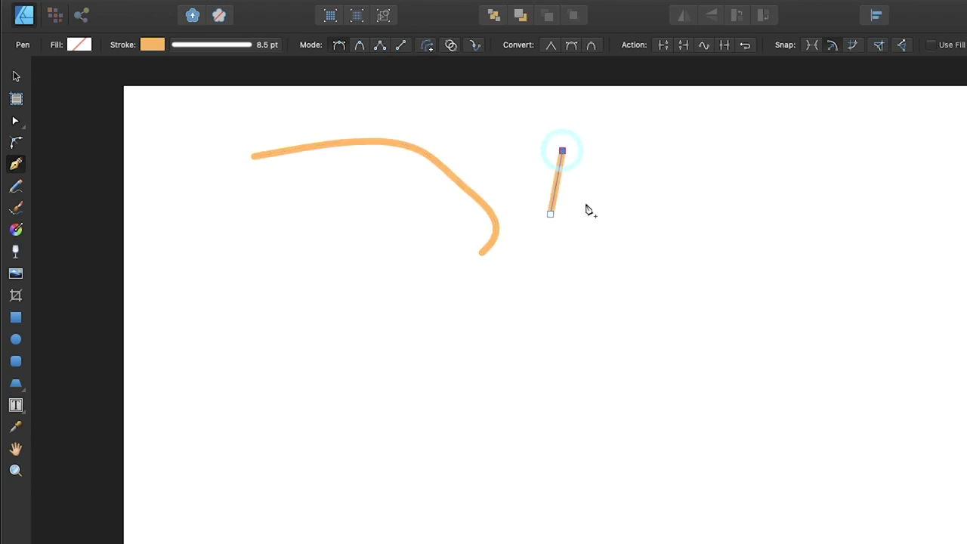
click(592, 251)
click(611, 139)
drag(639, 224, 663, 252)
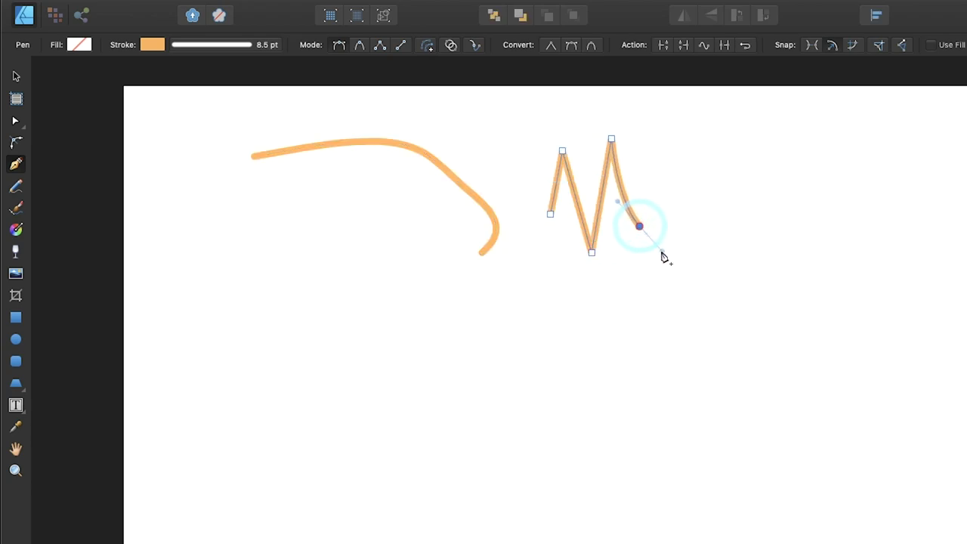
mouse_move(646, 200)
mouse_down()
mouse_move(657, 217)
mouse_move(647, 154)
mouse_move(676, 152)
mouse_up()
click(663, 119)
drag(663, 119, 655, 91)
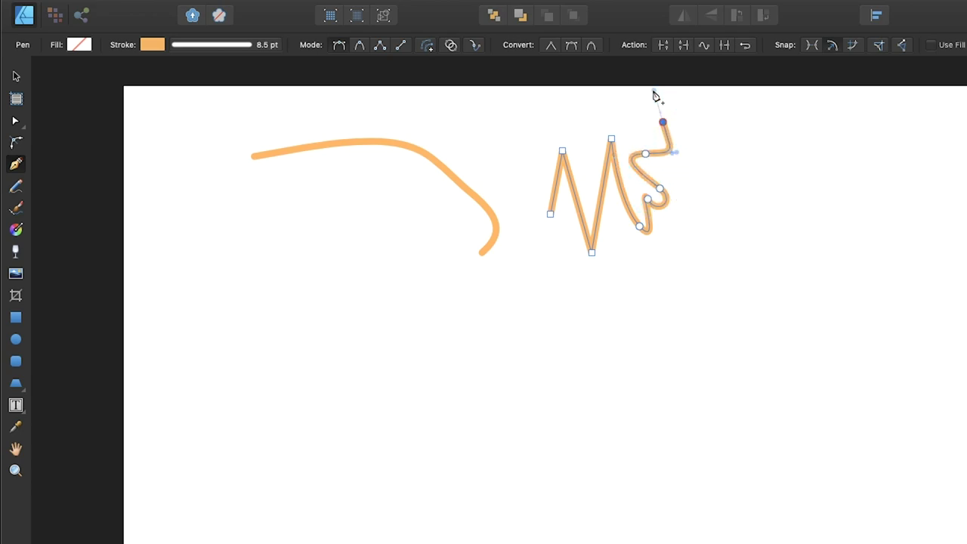
click(740, 125)
key(Escape)
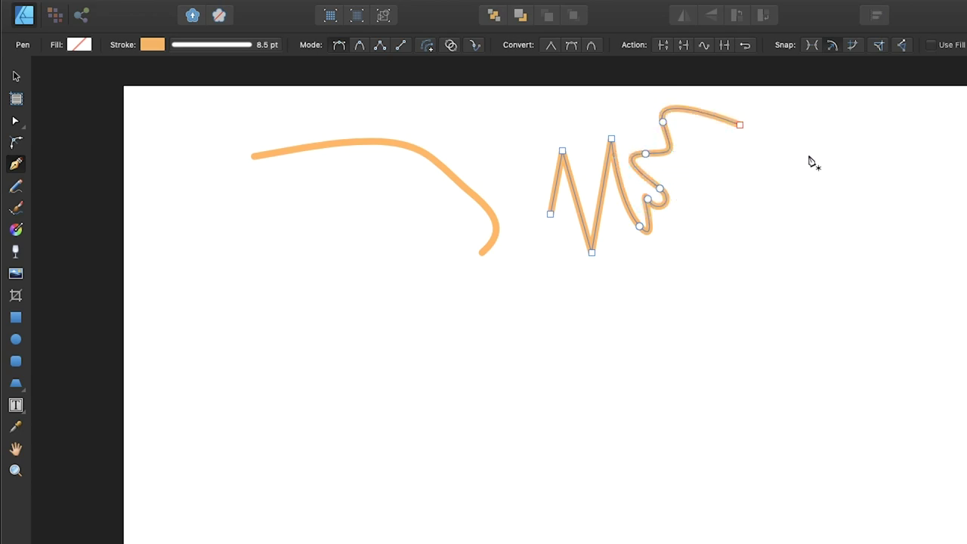
click(704, 46)
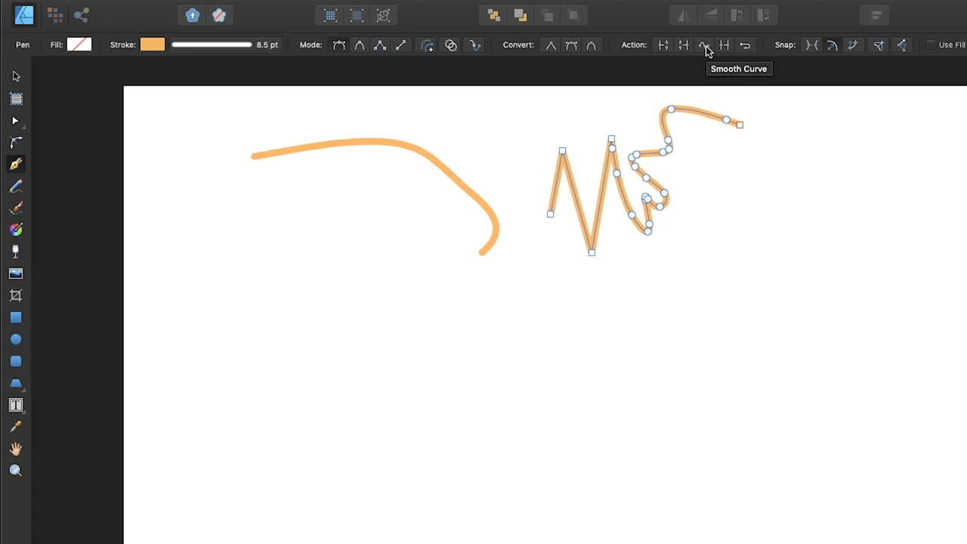
Reshape the squiggle's top segment, then select the zigzag and show its 8.5 pt stroke settings
key(a)
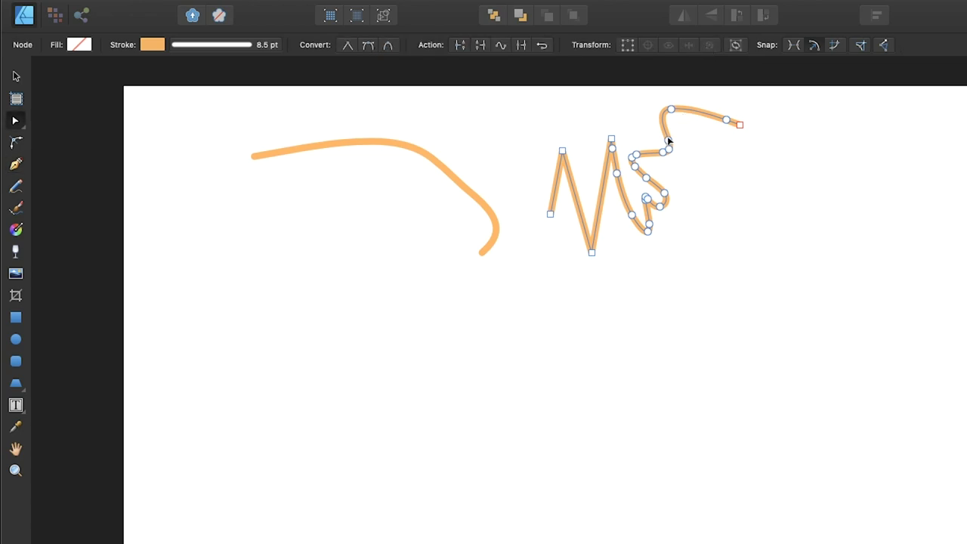
mouse_move(666, 136)
mouse_down()
mouse_move(660, 127)
mouse_move(676, 129)
mouse_up()
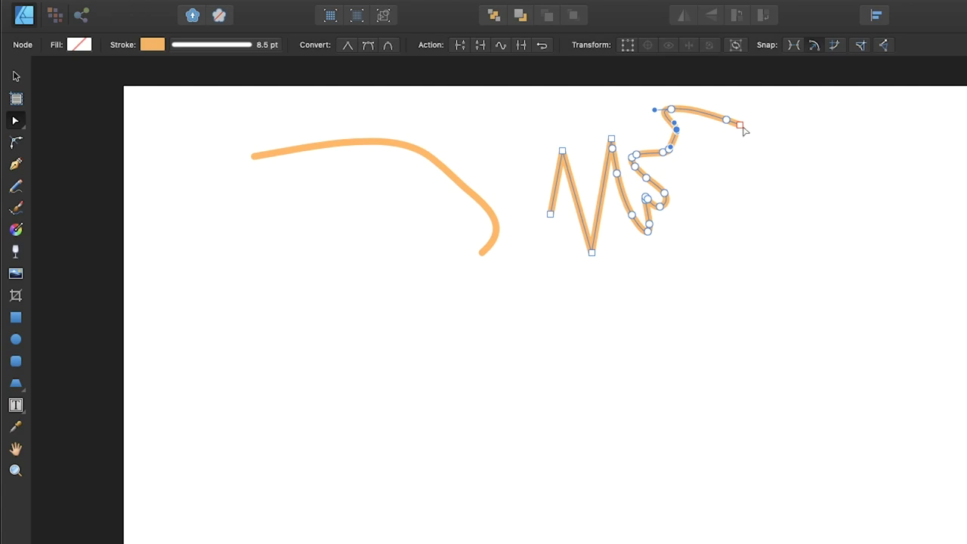
click(808, 173)
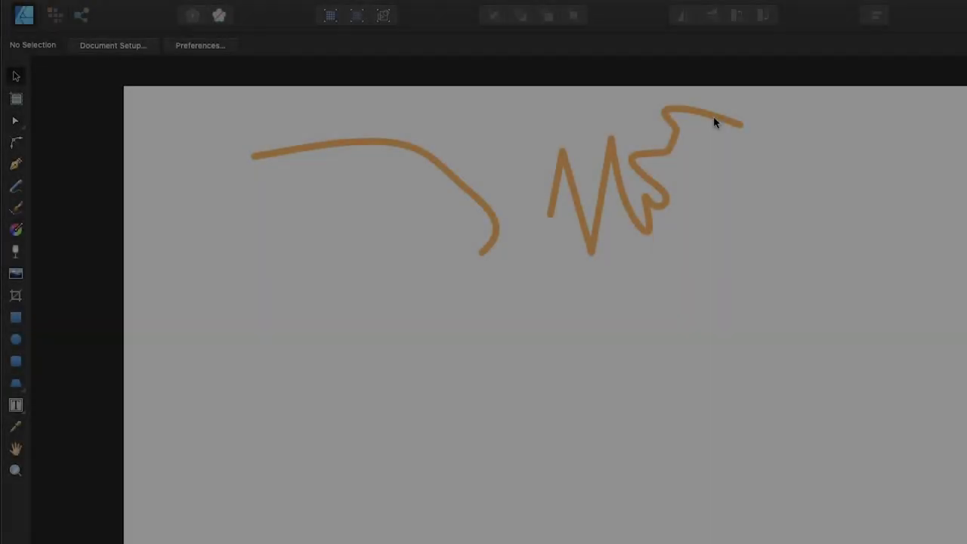
click(713, 119)
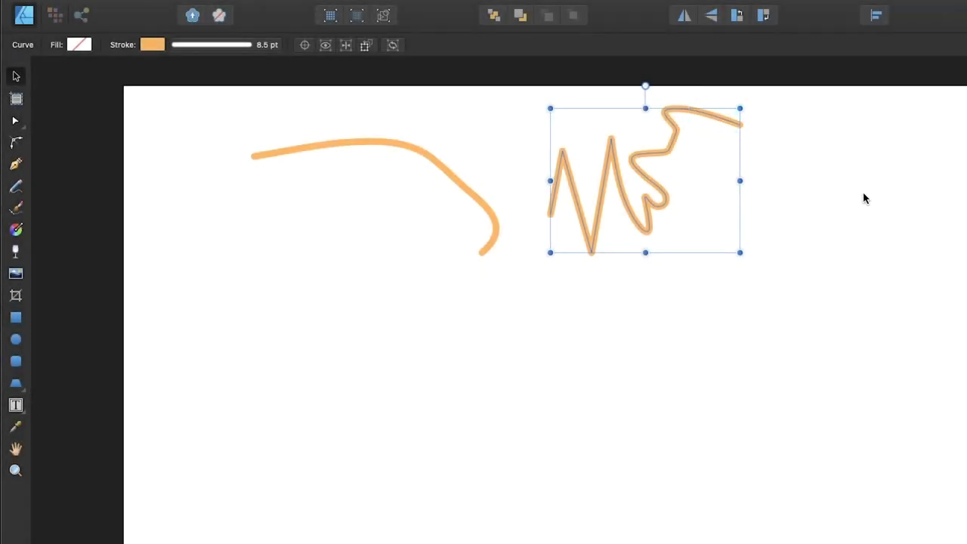
click(207, 45)
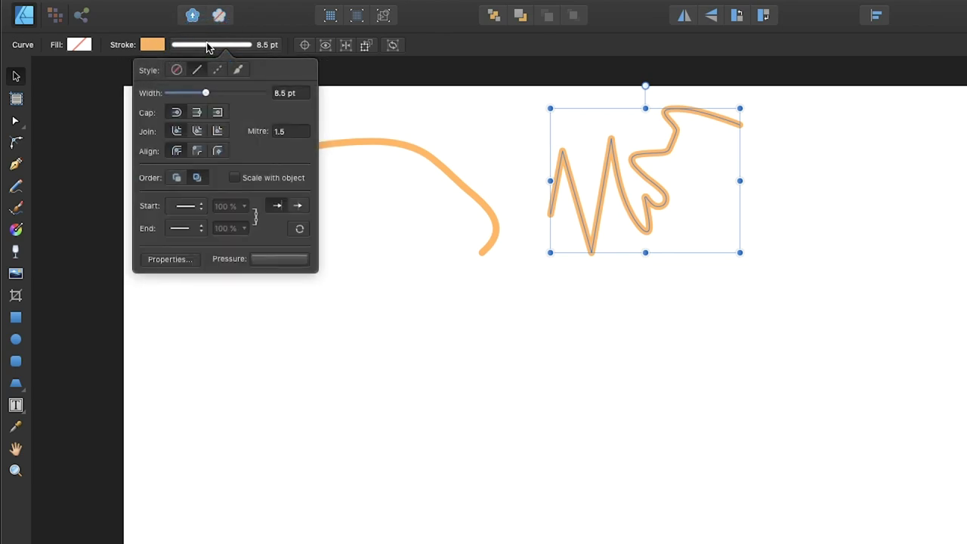
Give the curve's start a Curved arrowhead
click(187, 206)
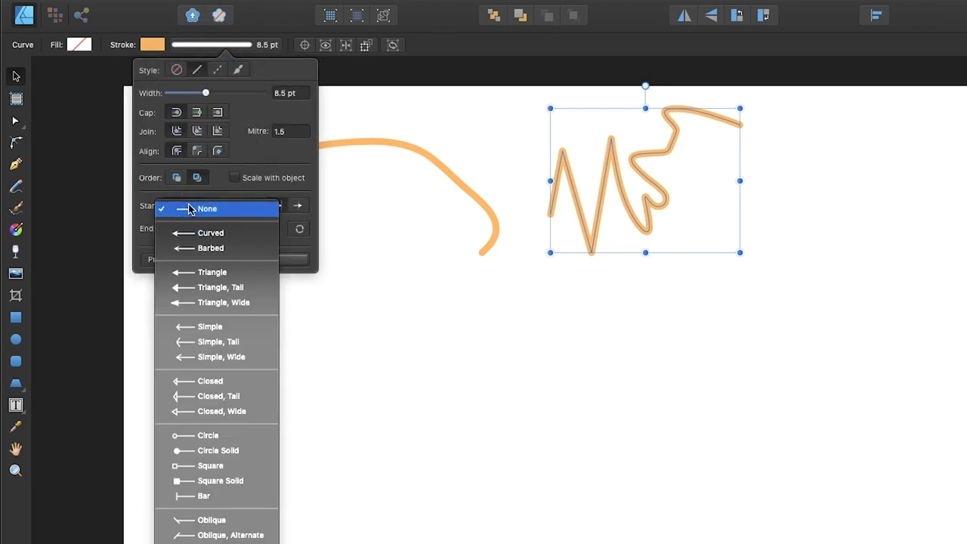
click(193, 234)
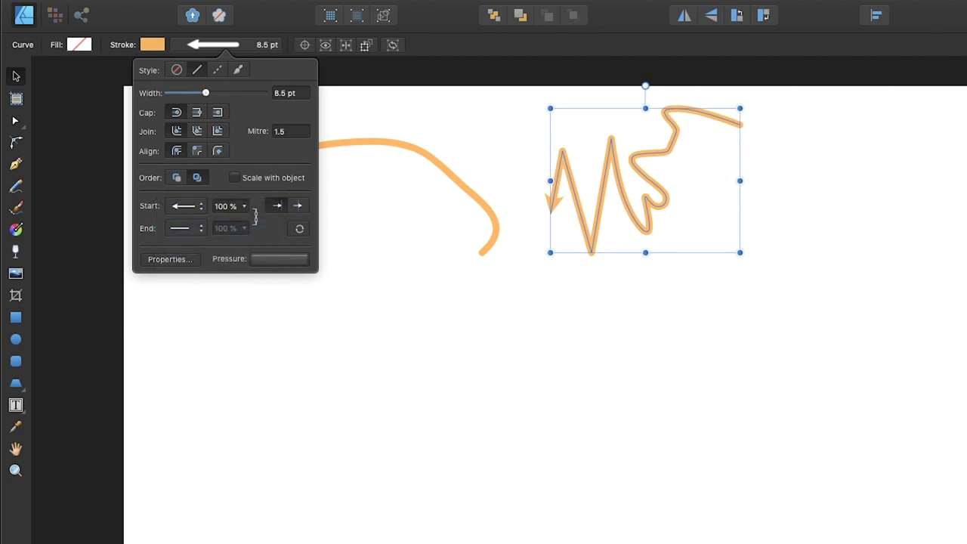
click(387, 75)
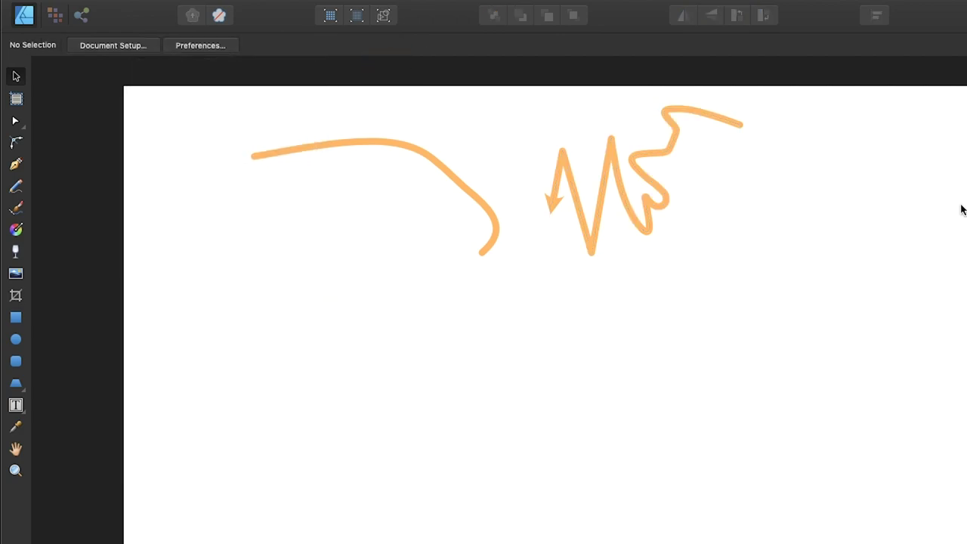
Recolour the zigzag curve's stroke from orange to red, then reselect it for node editing
click(612, 147)
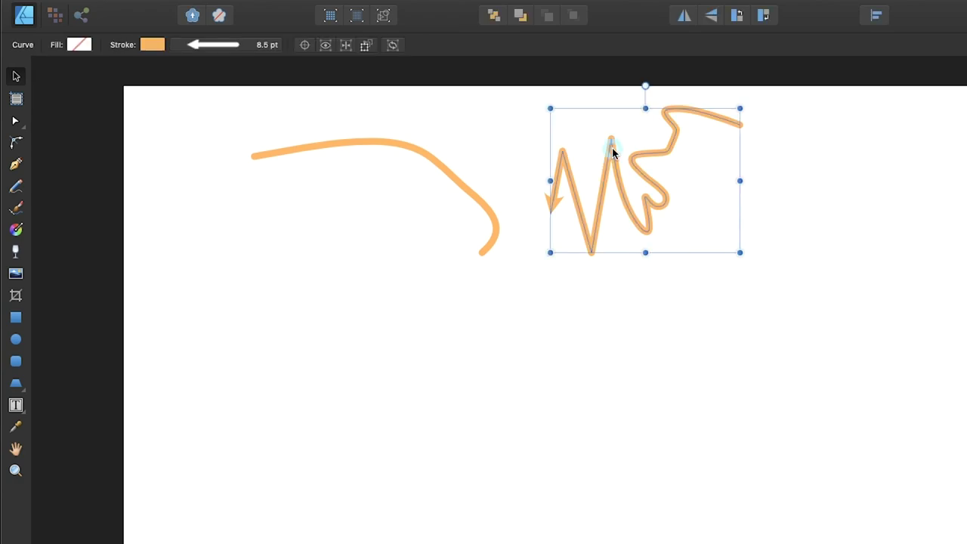
click(151, 45)
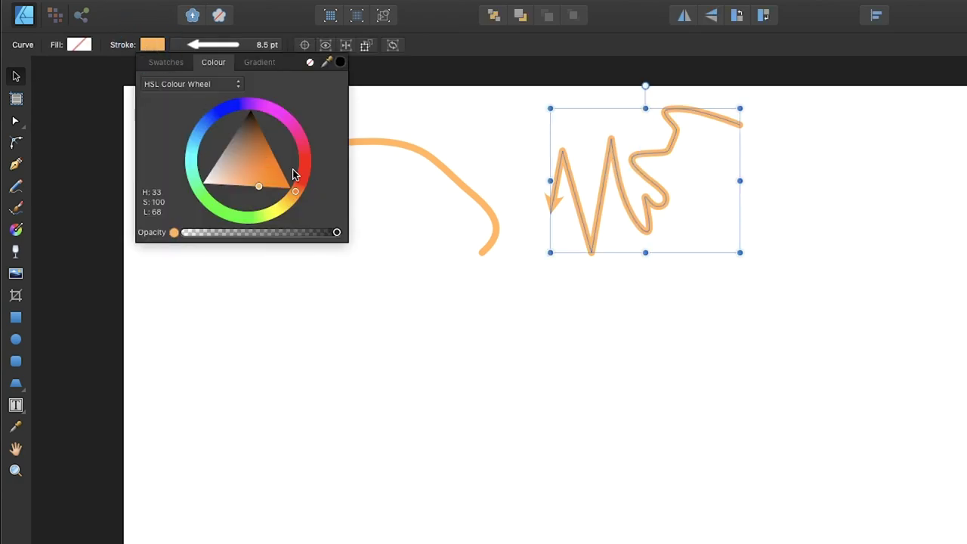
mouse_move(299, 174)
mouse_down()
mouse_move(306, 159)
mouse_move(315, 164)
mouse_up()
click(910, 221)
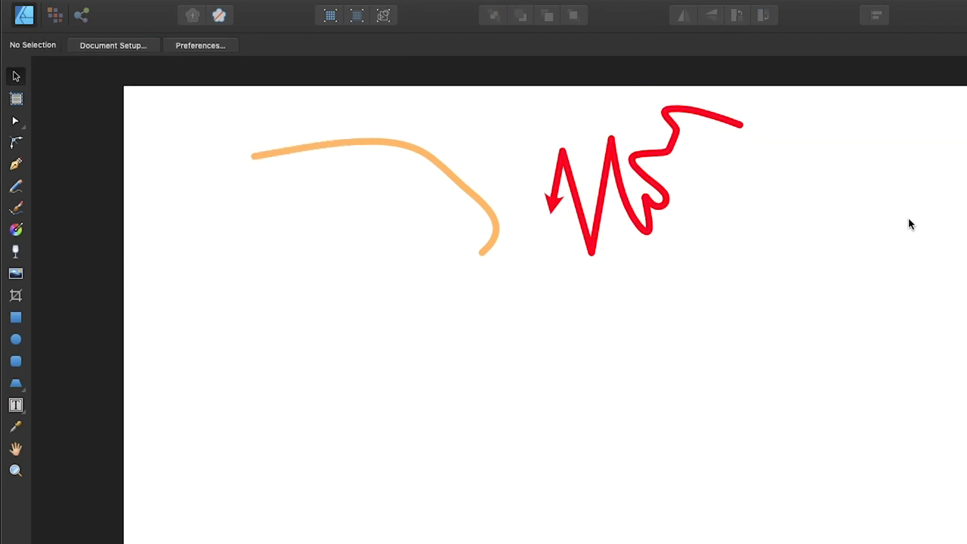
click(860, 201)
click(662, 198)
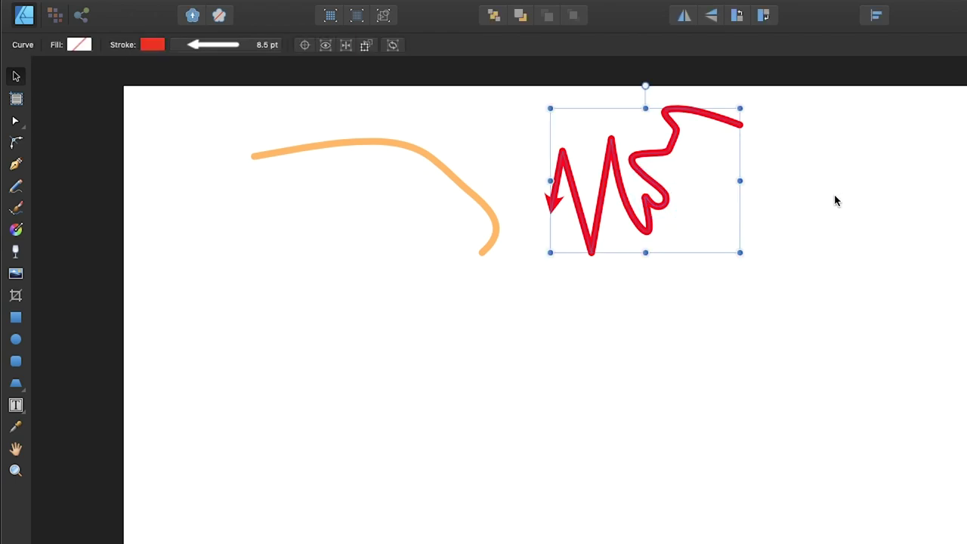
click(15, 121)
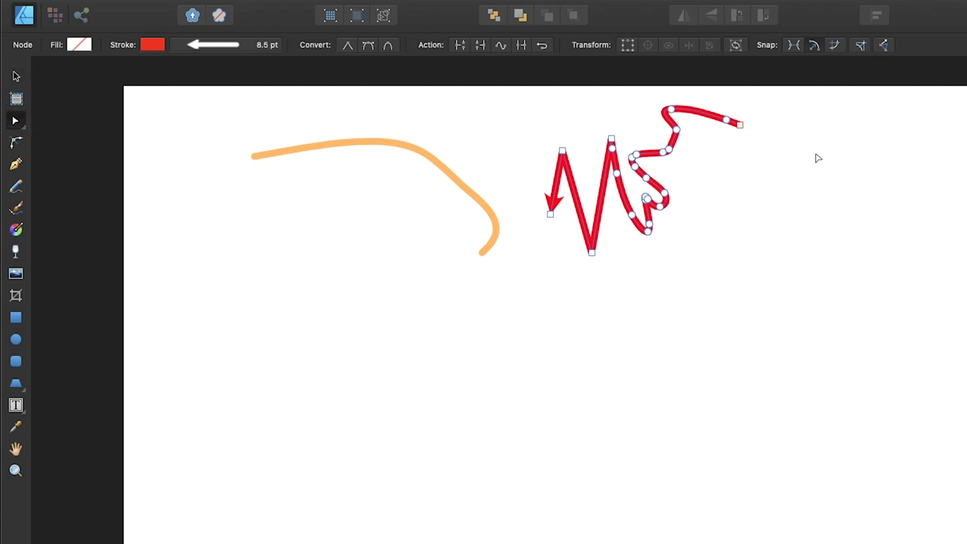
Reverse the zigzag's direction and reshape its loop and arrowhead end
click(542, 46)
drag(670, 110, 711, 176)
drag(727, 121, 754, 92)
click(823, 140)
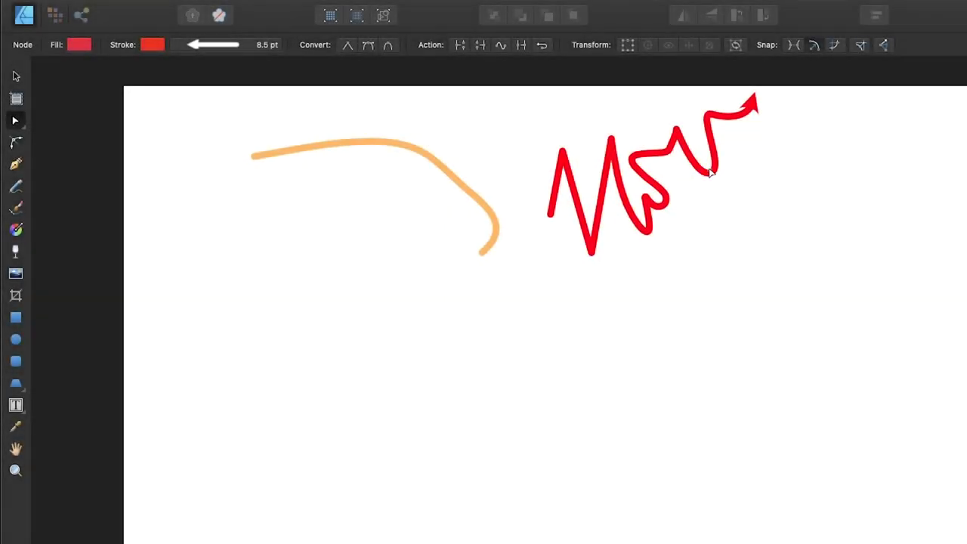
click(710, 172)
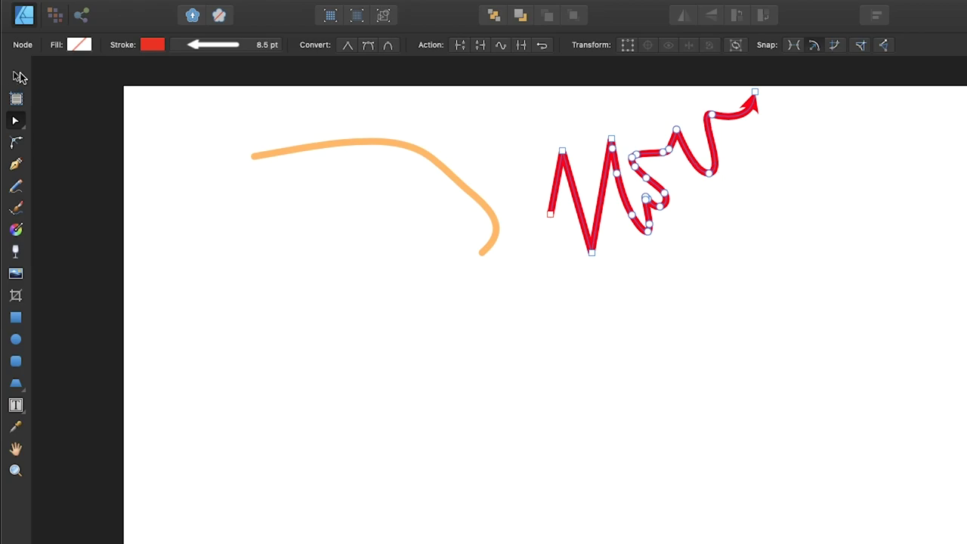
Move the red zigzag down-left below the orange curve and select both curves' adjoining end nodes
click(17, 75)
drag(712, 175, 464, 400)
key(a)
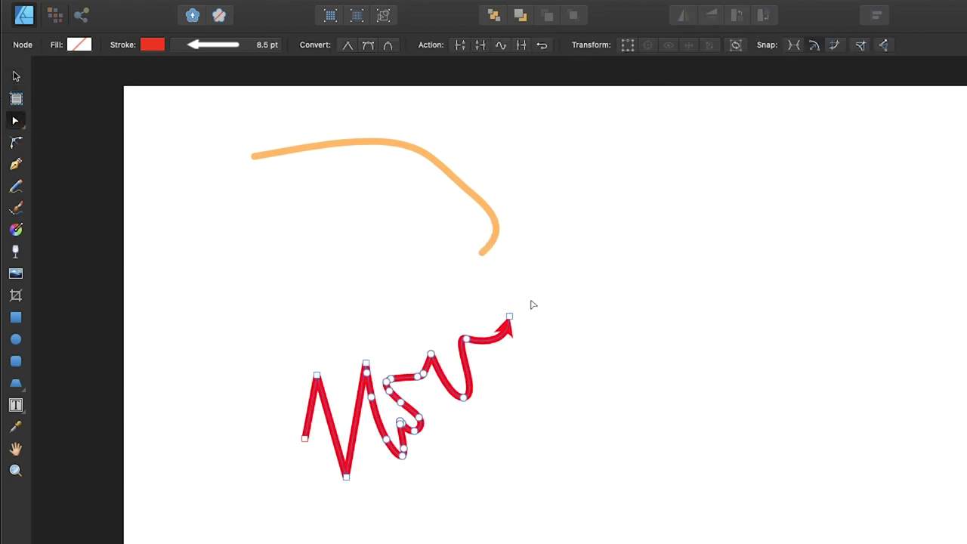
click(509, 317)
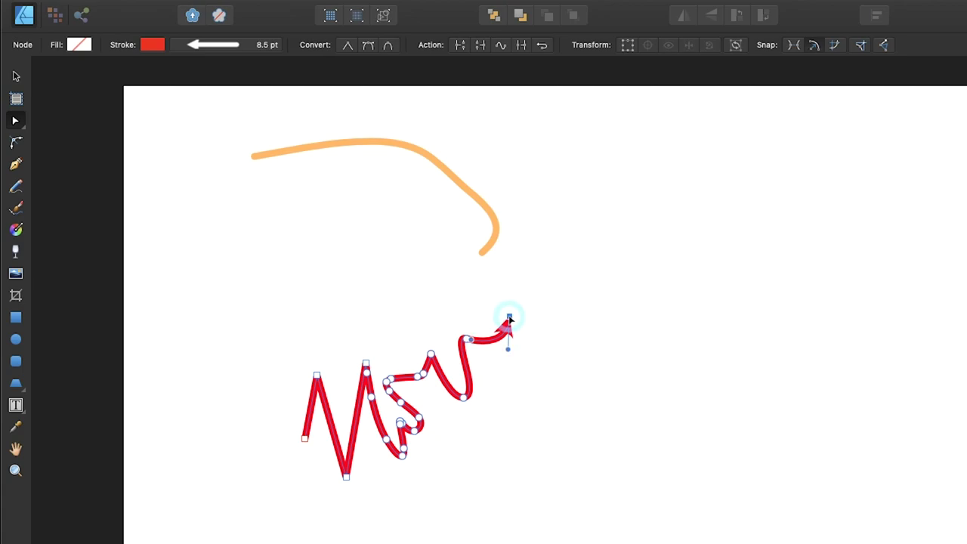
click(484, 254)
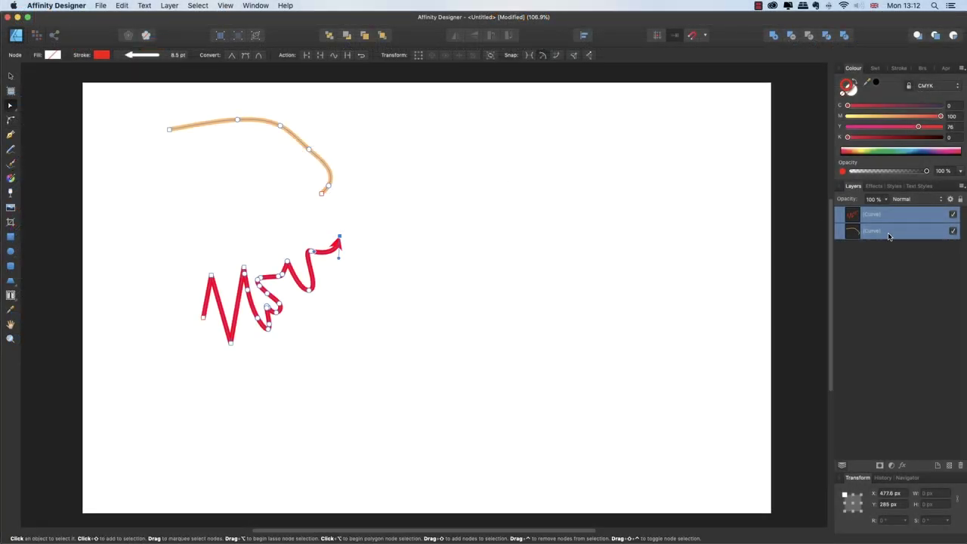
Try Join Curves on the two curves' end nodes twice, undoing each, then delete the curve
click(348, 57)
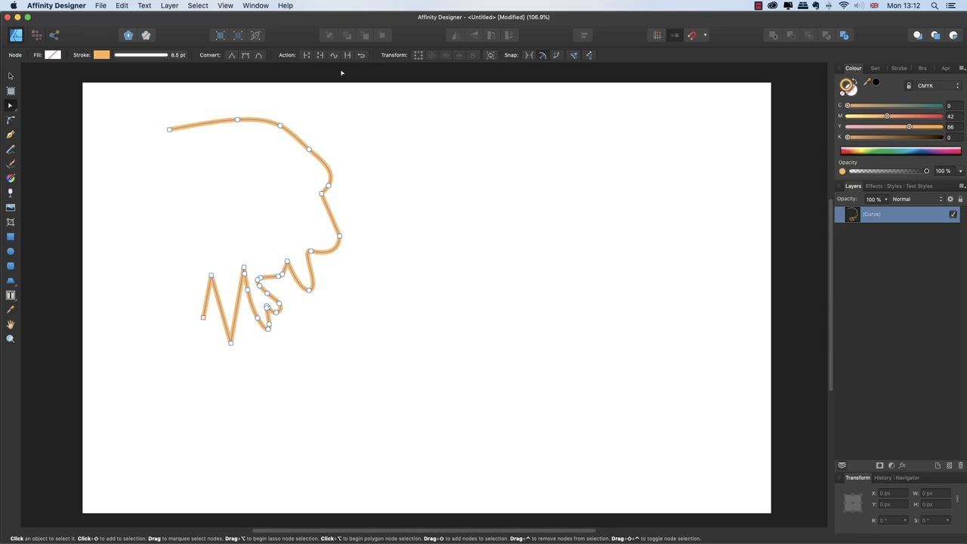
key(super+z)
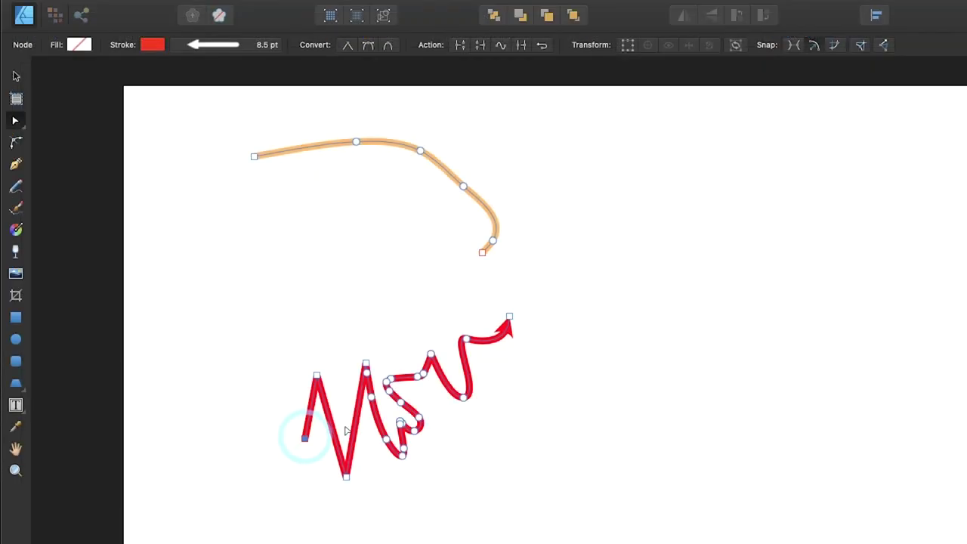
click(254, 156)
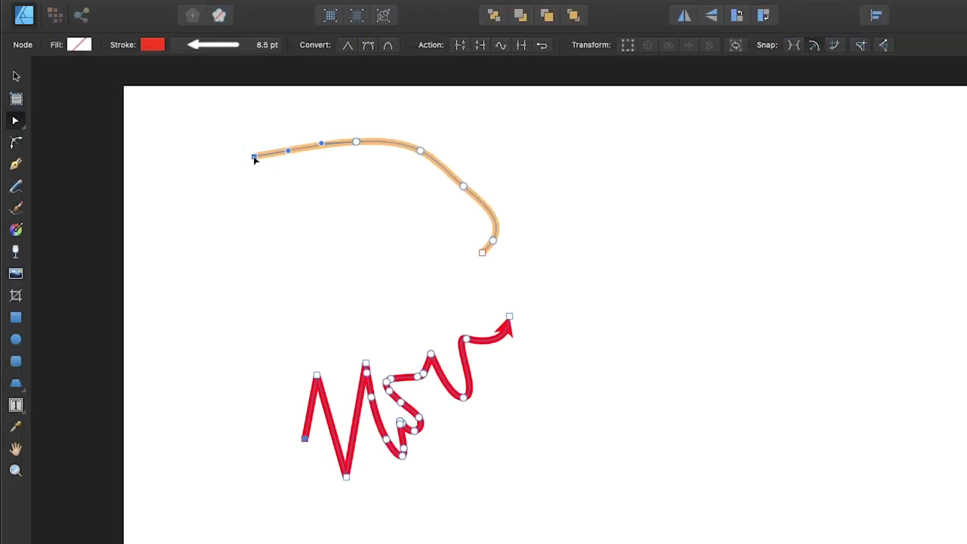
click(521, 45)
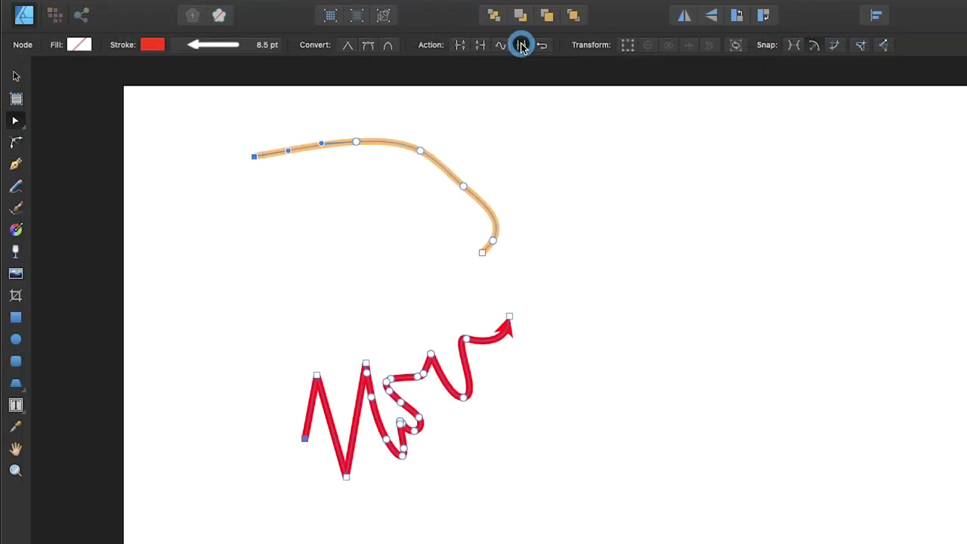
key(super+z)
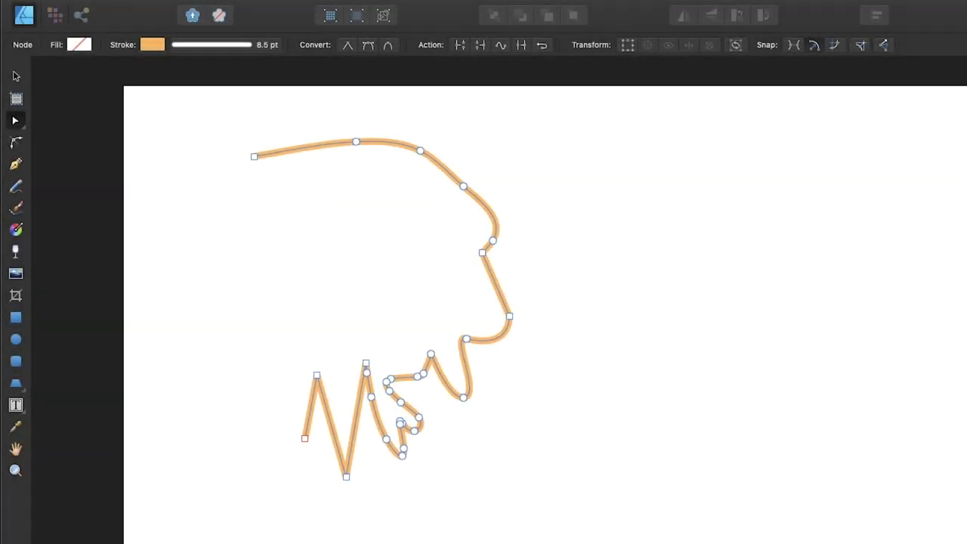
key(Delete)
click(16, 164)
Draw a three-node wavy red curve with the Pen Tool
drag(275, 208, 354, 194)
drag(443, 201, 486, 241)
drag(537, 269, 590, 258)
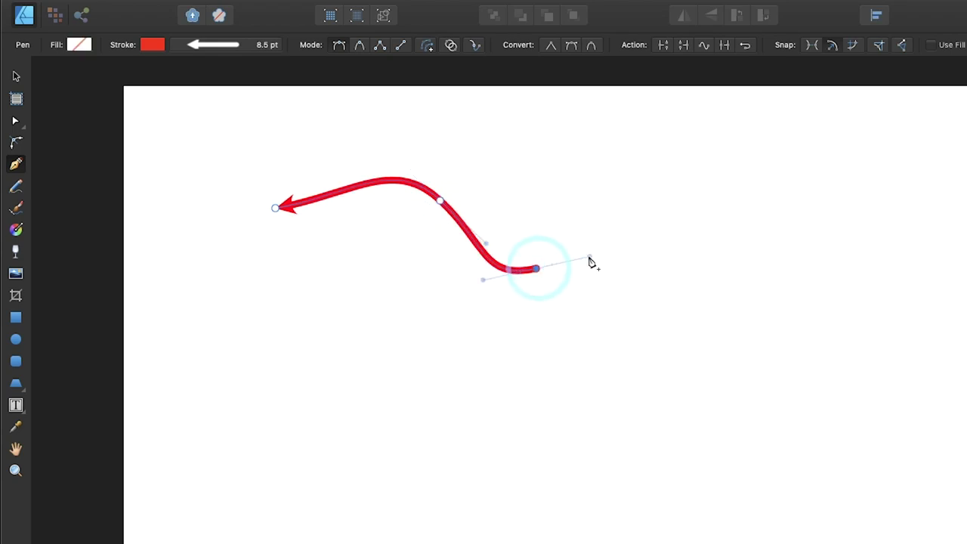
Set the curve's start arrowhead to None in the stroke settings
click(203, 44)
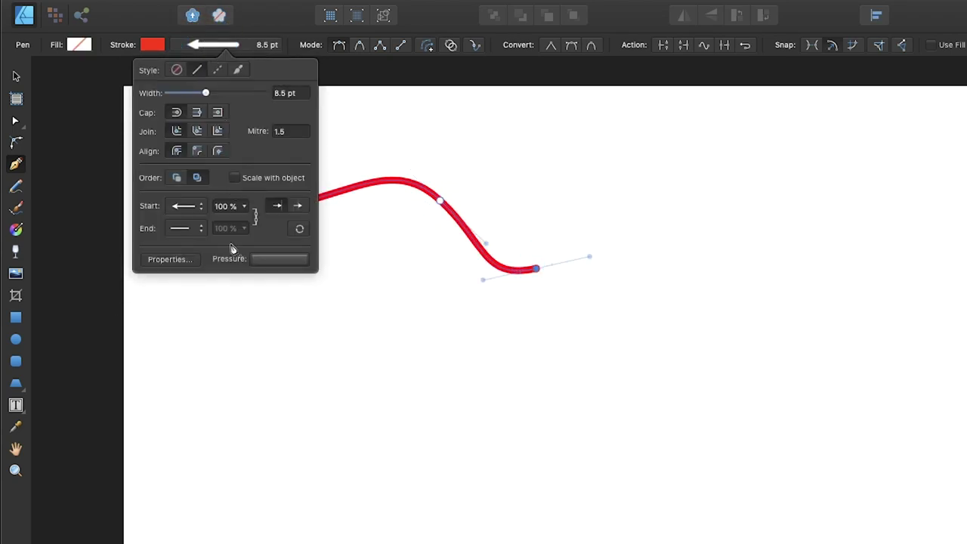
click(198, 206)
click(201, 190)
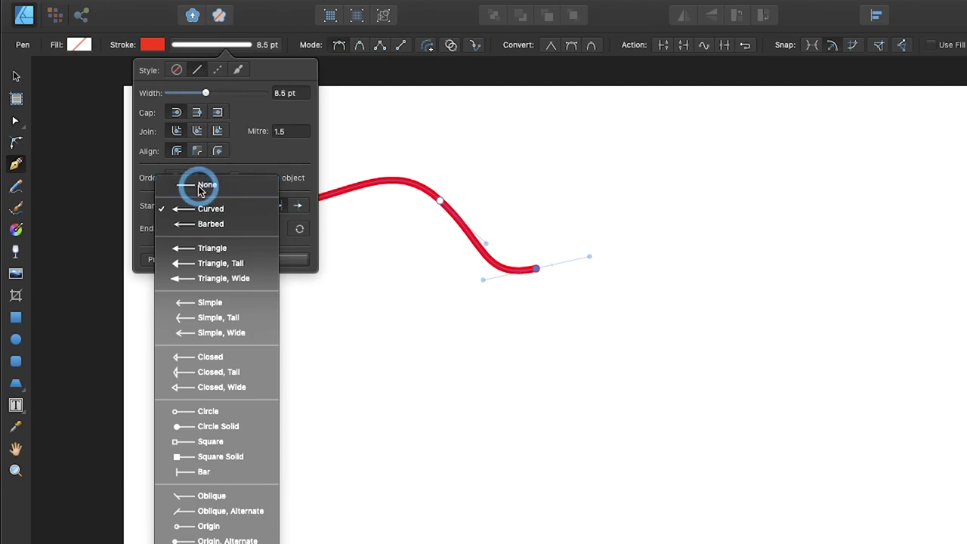
click(277, 69)
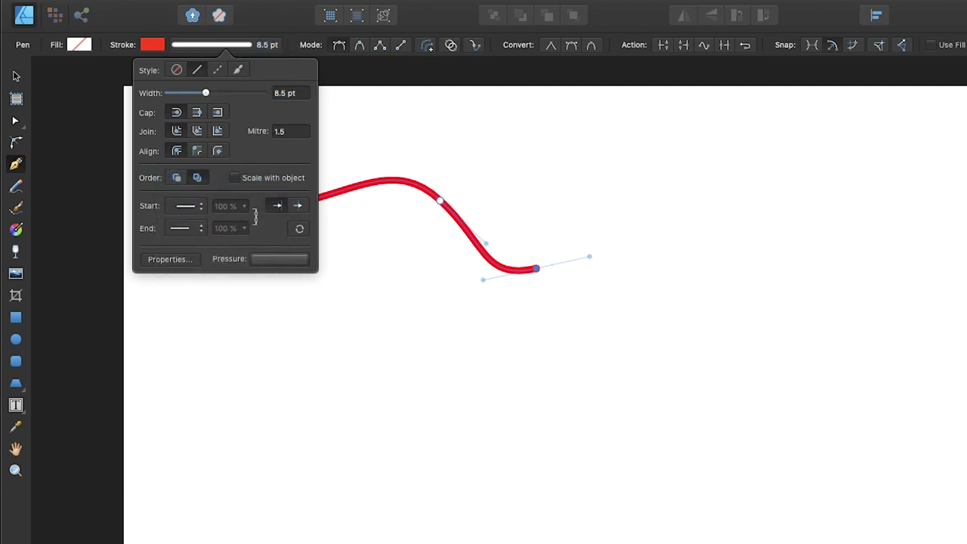
click(16, 77)
click(16, 165)
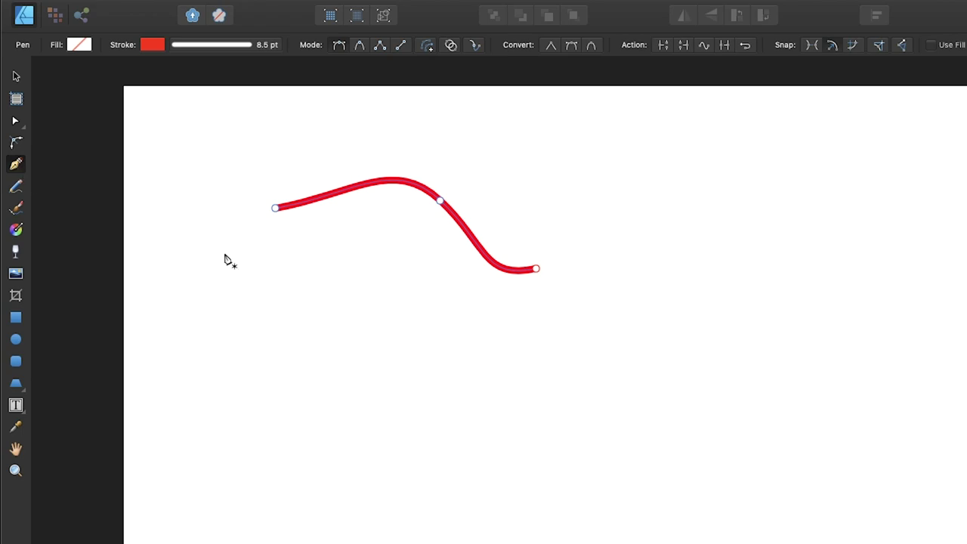
Draw a second three-node curve below the first, added to the same curve object
click(451, 47)
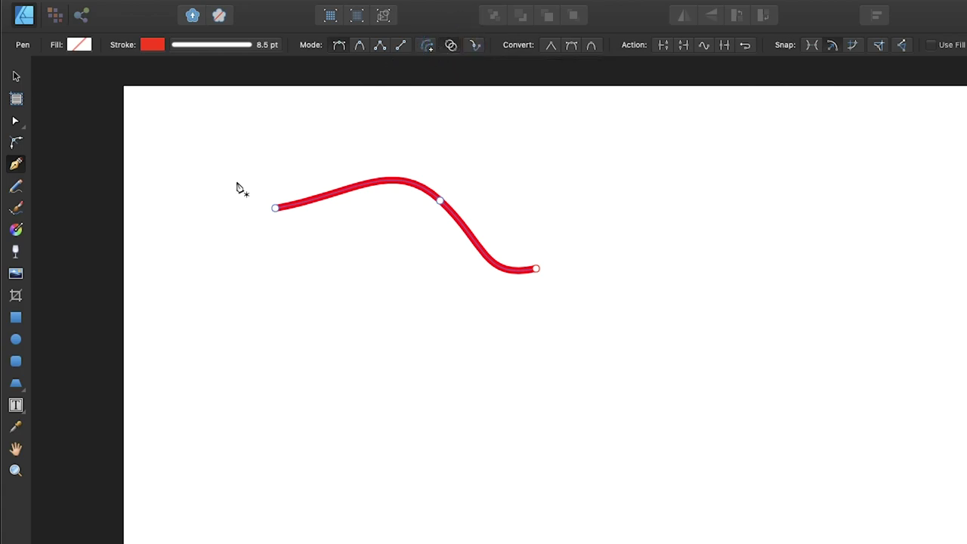
mouse_move(147, 185)
mouse_down()
mouse_move(173, 213)
mouse_move(240, 244)
mouse_up()
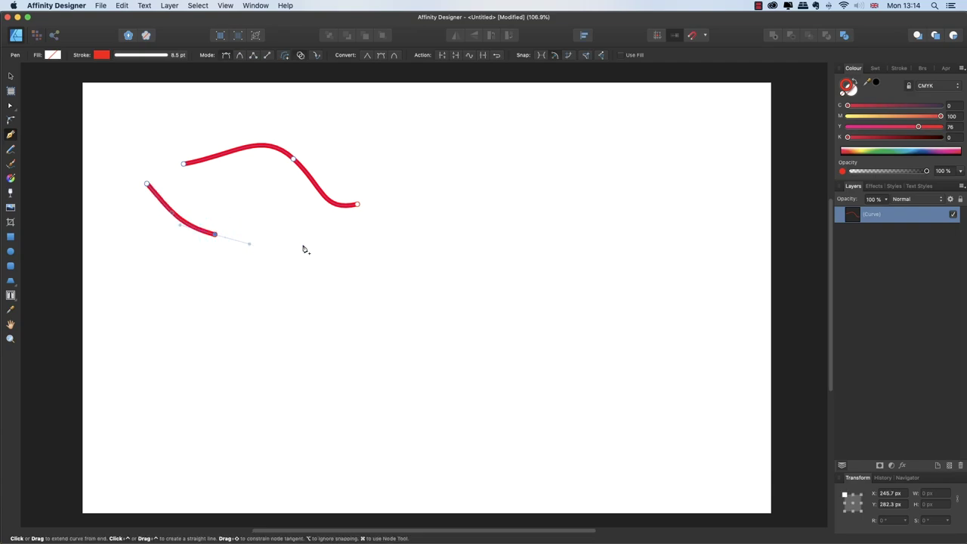
click(303, 244)
drag(396, 241, 426, 206)
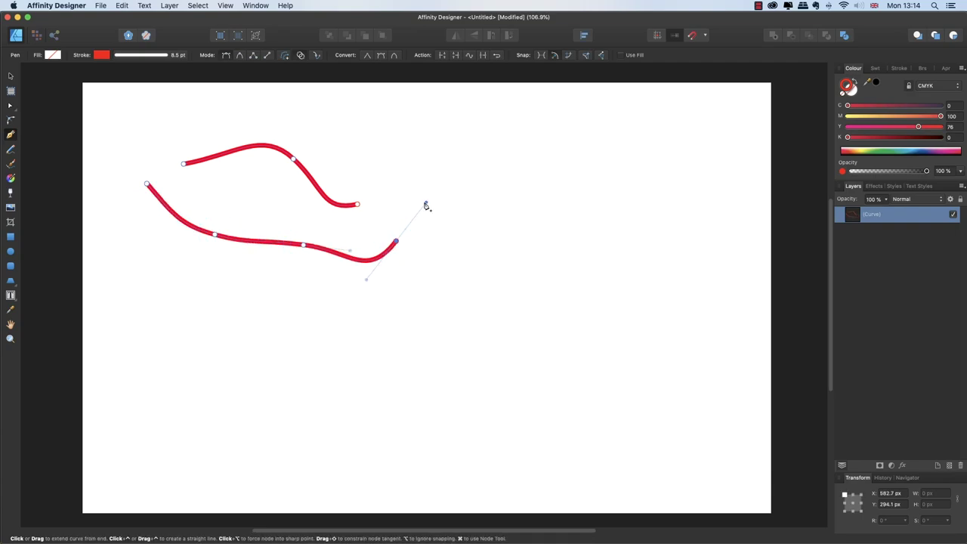
key(Escape)
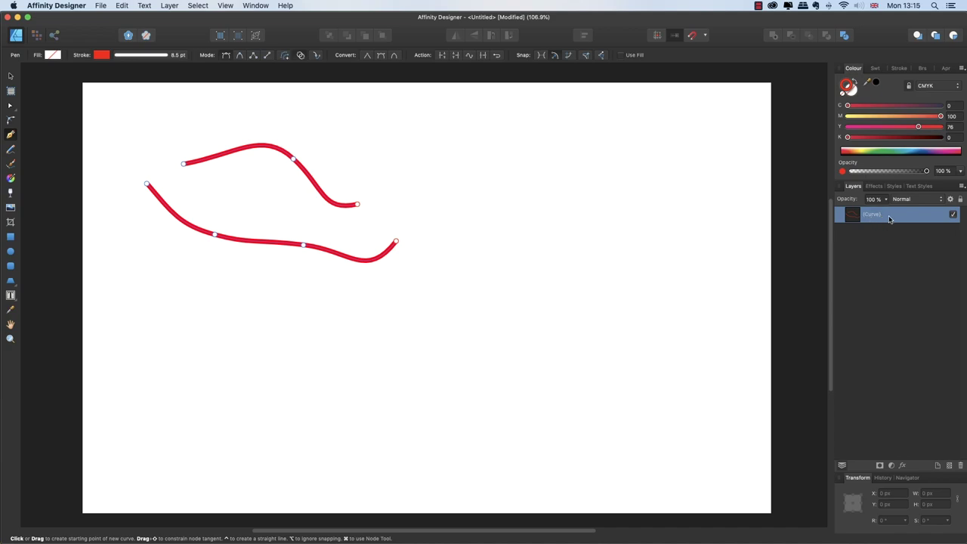
Separate the object into two curves from the layer geometry commands, then undo
click(197, 5)
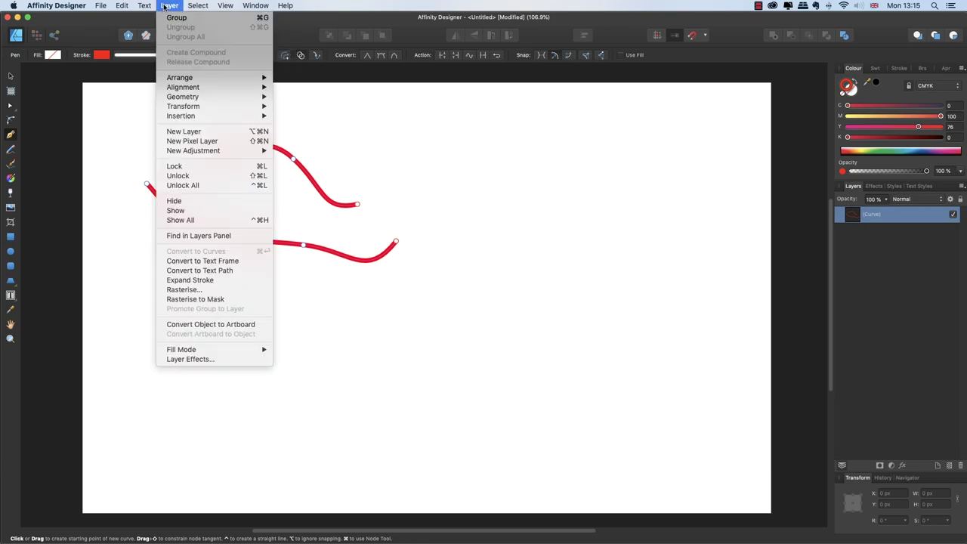
mouse_move(206, 100)
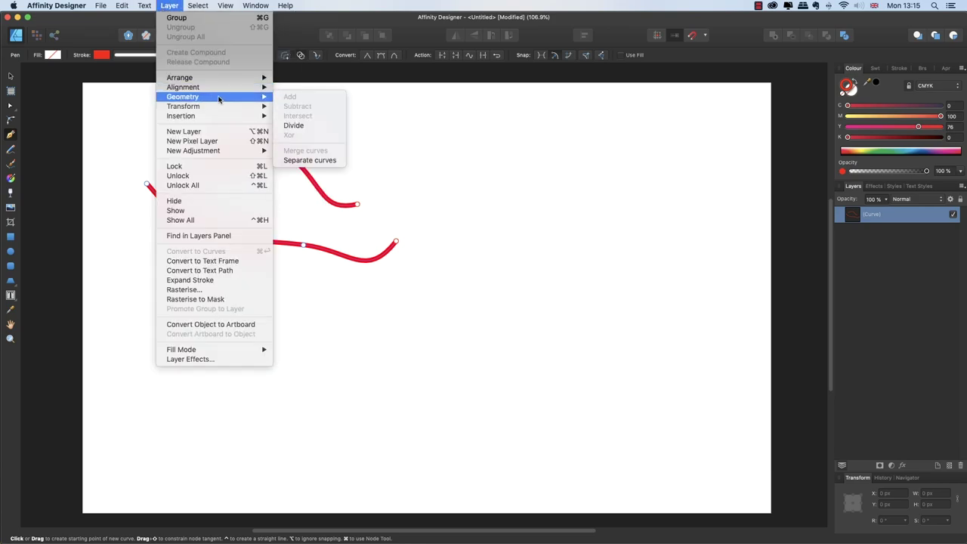
click(322, 161)
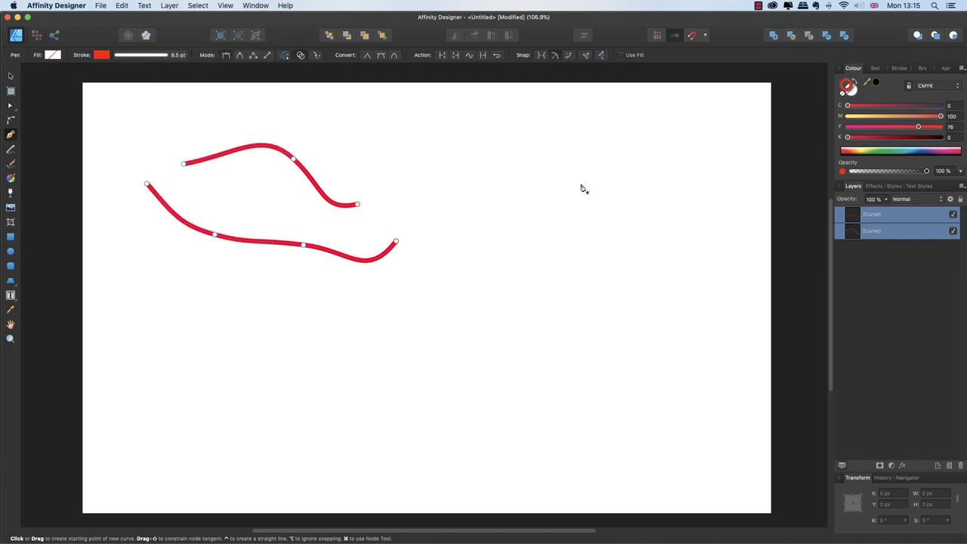
key(super)
key(super+z)
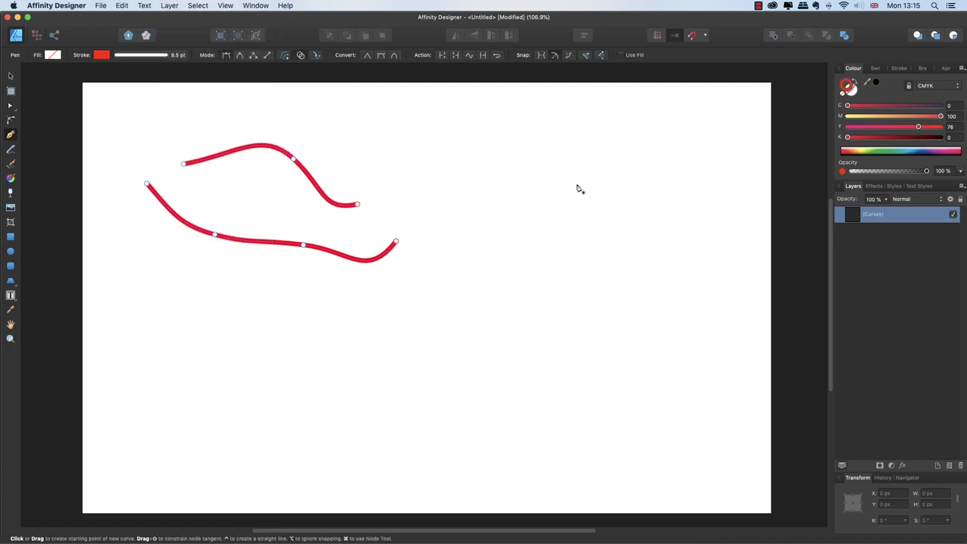
Join the curves, separate them again, and rejoin them into one continuous path
click(483, 56)
click(198, 5)
mouse_move(175, 5)
mouse_move(213, 98)
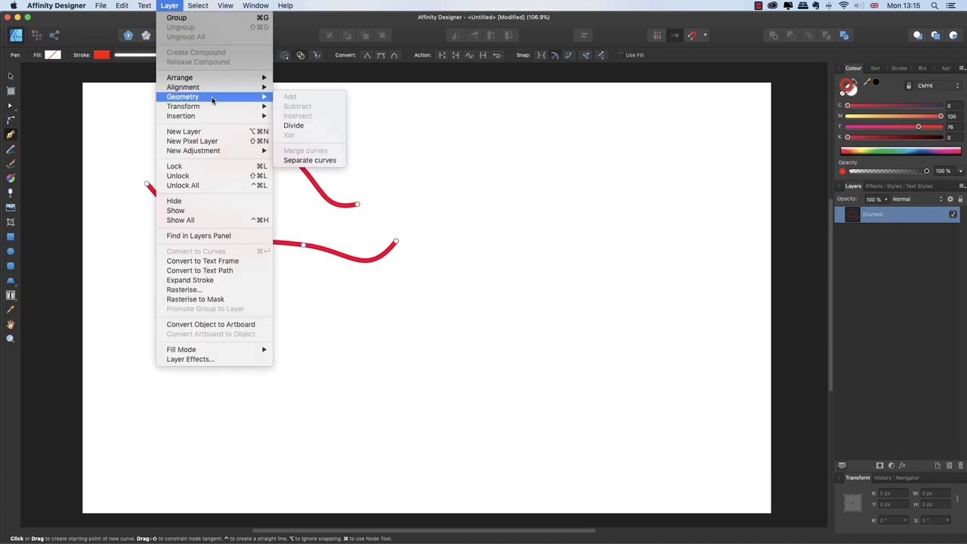
click(309, 161)
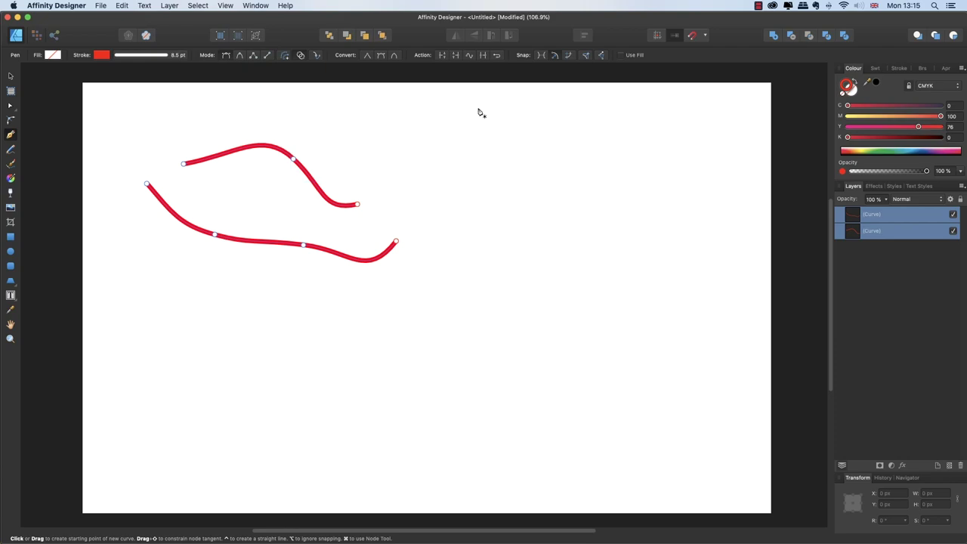
click(485, 55)
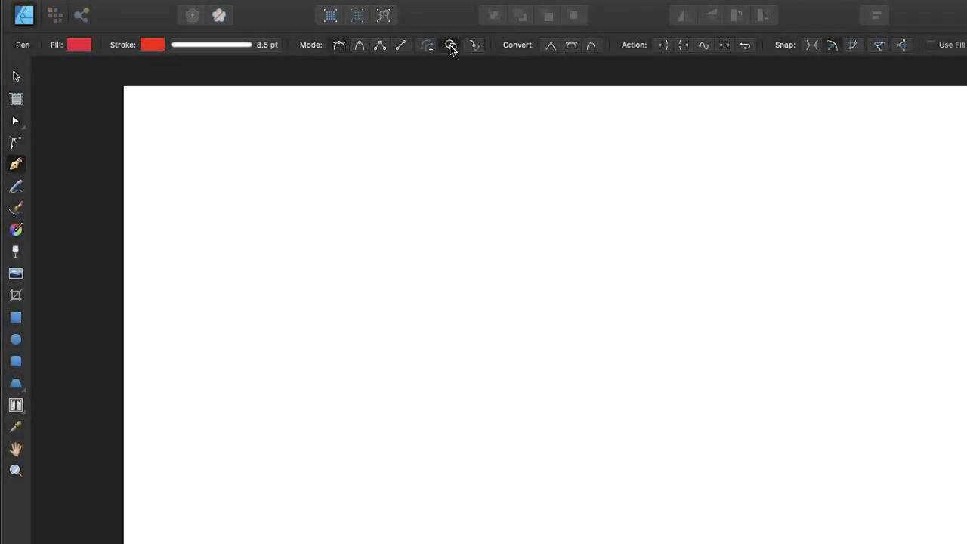
Draw an S-shaped red curve with four nodes
click(300, 55)
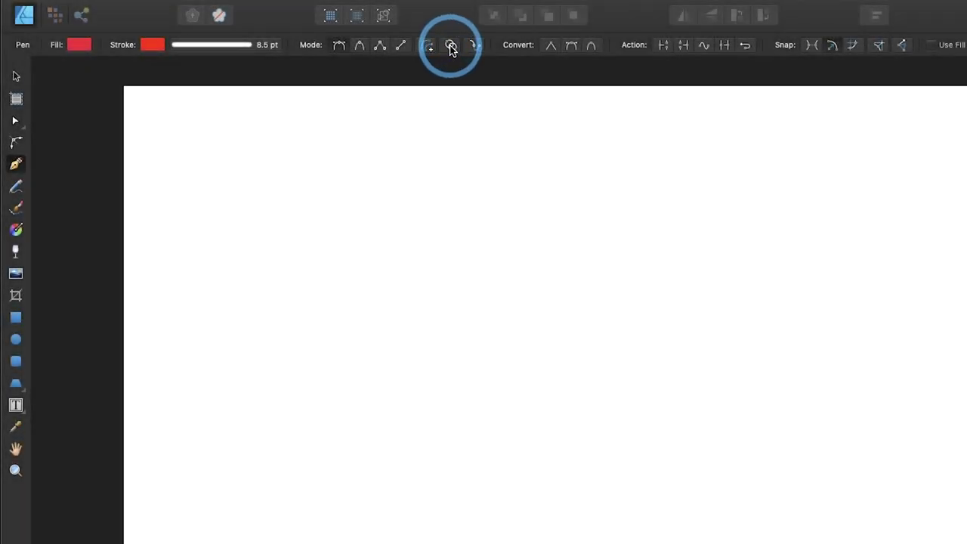
drag(229, 195, 315, 183)
drag(403, 194, 434, 237)
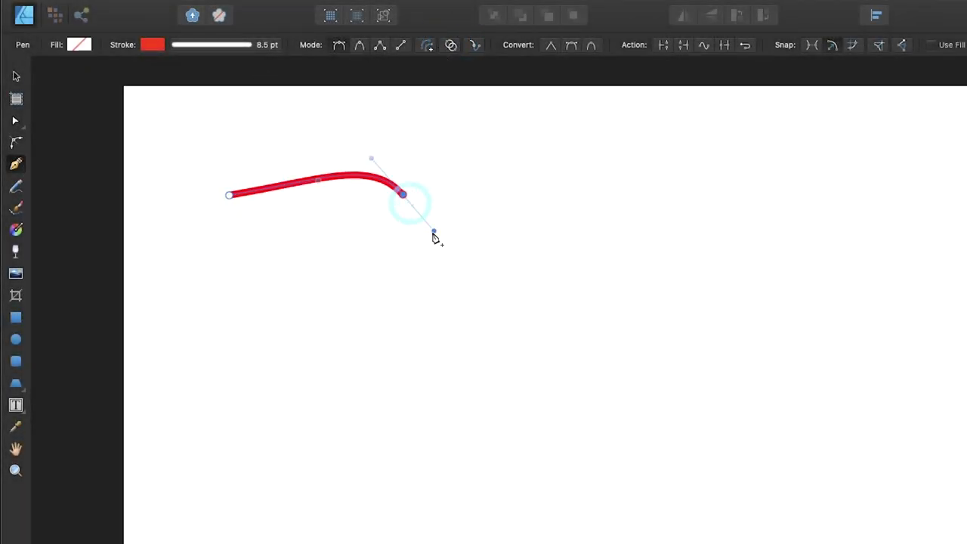
drag(416, 277, 462, 282)
drag(527, 223, 539, 202)
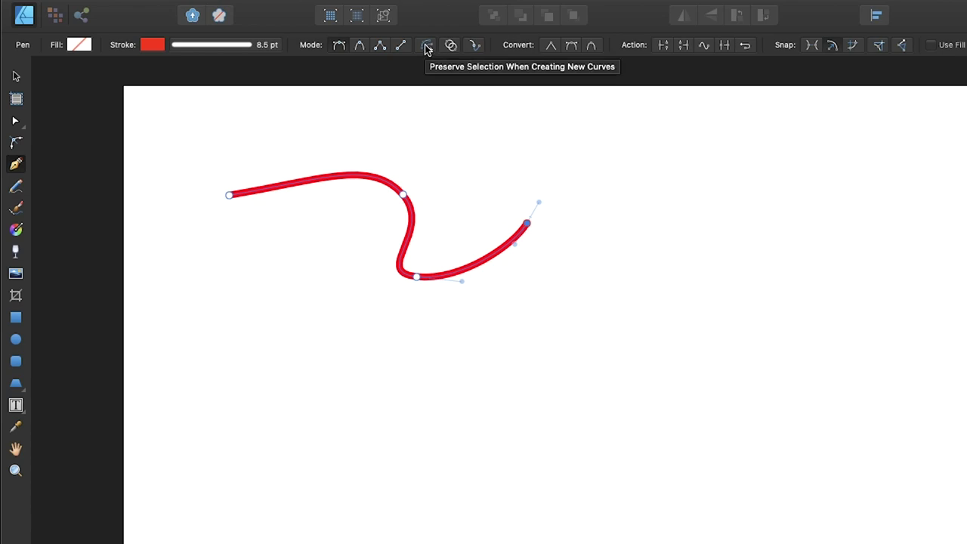
key(Escape)
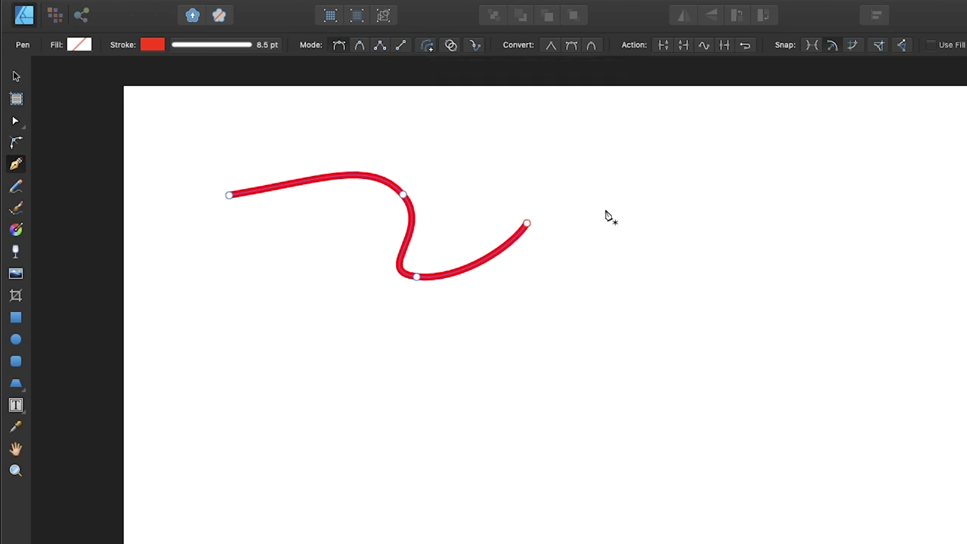
Turn on Preserve Selection and draw a second curve extending downward
click(426, 45)
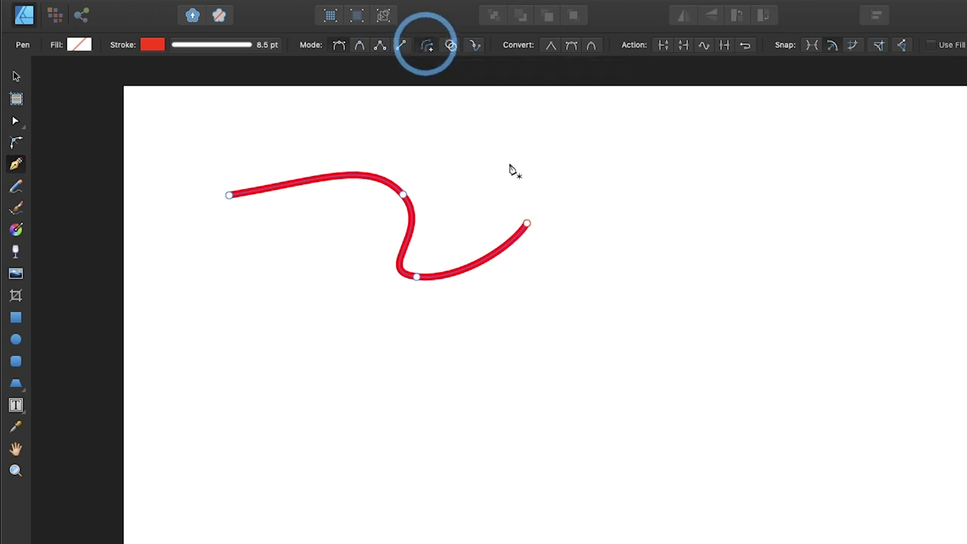
click(506, 163)
drag(505, 163, 454, 144)
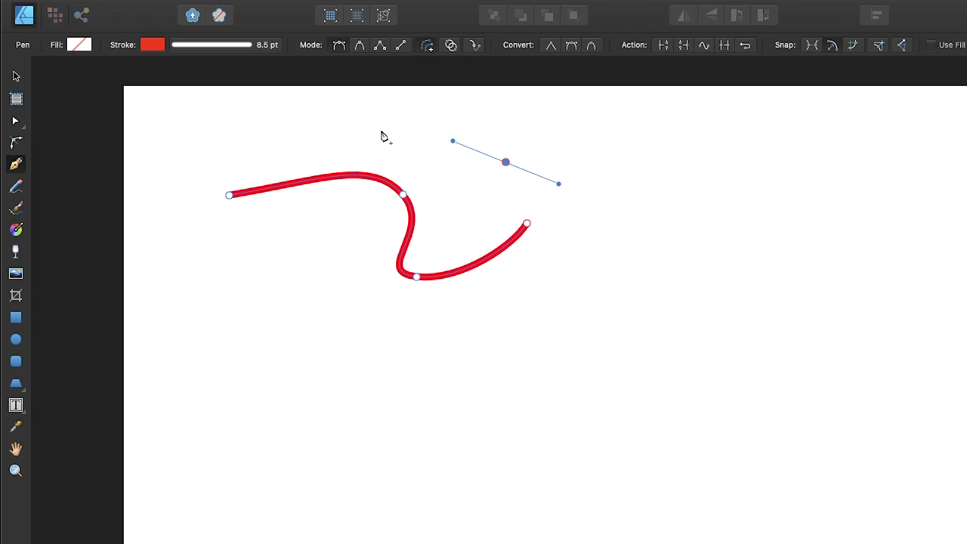
drag(367, 129, 319, 114)
drag(508, 103, 508, 103)
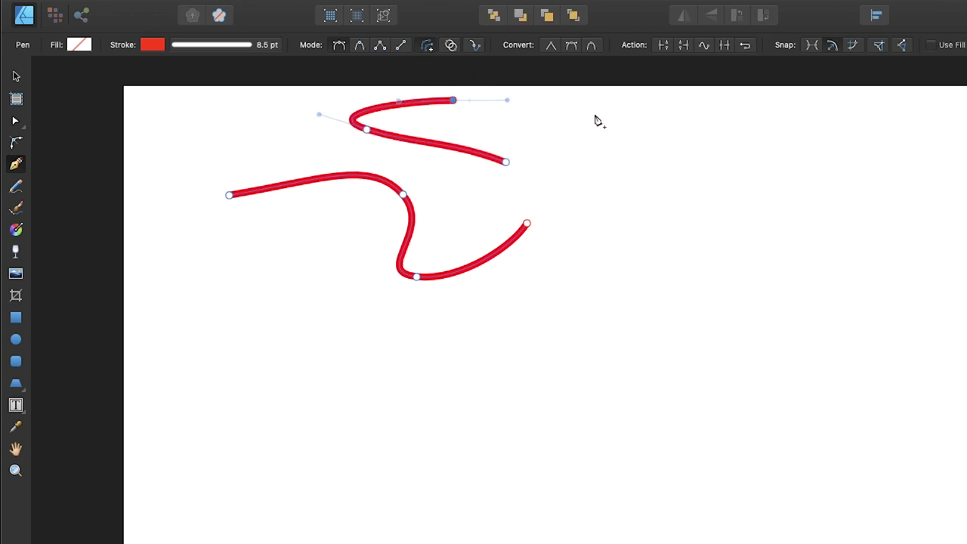
drag(599, 118, 619, 149)
drag(608, 216, 619, 265)
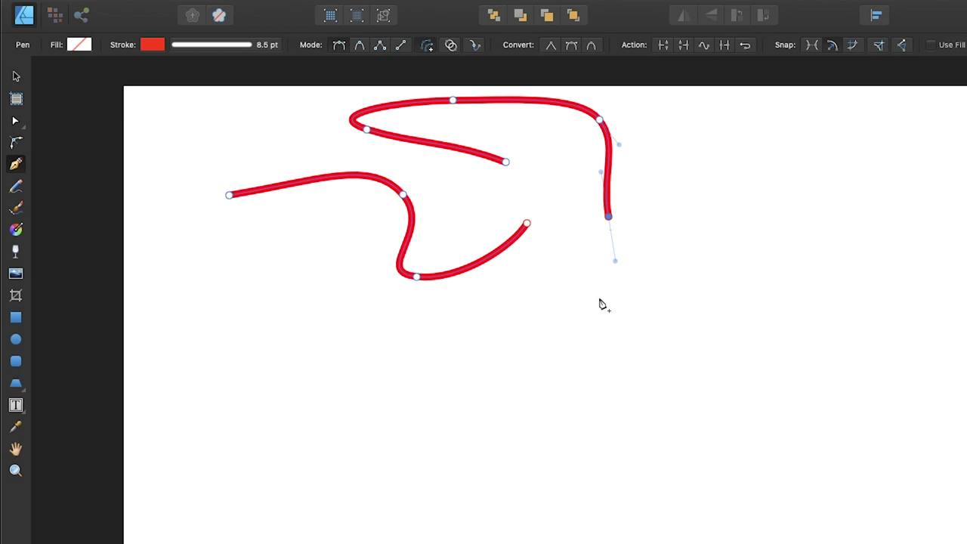
key(Escape)
Extend the second path with five more nodes, then delete all three curves
drag(610, 218, 655, 238)
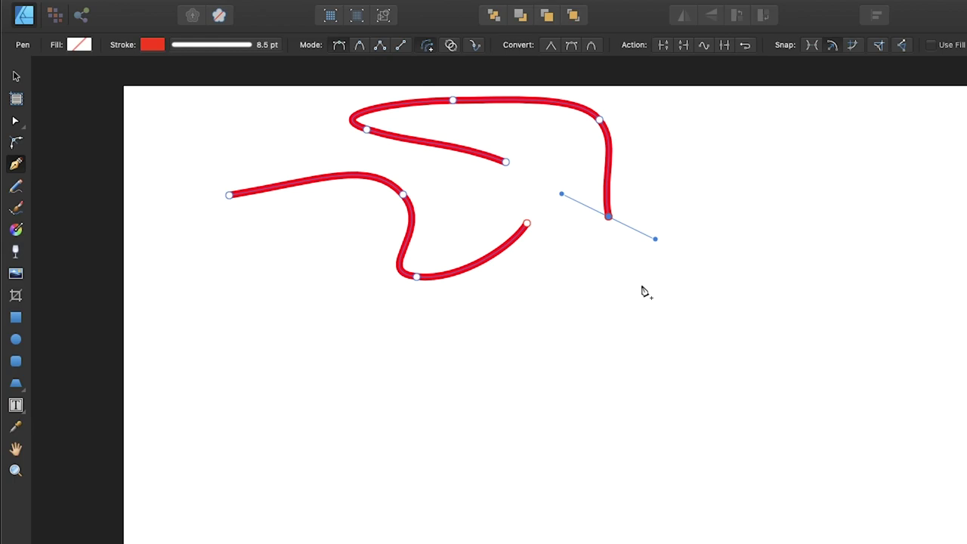
drag(641, 288, 605, 325)
drag(524, 374, 567, 416)
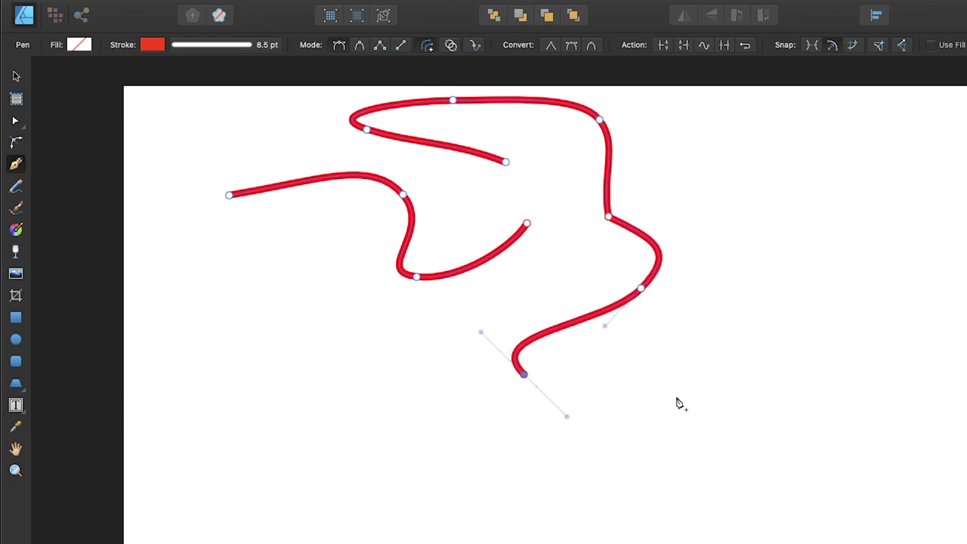
drag(678, 397, 747, 366)
drag(757, 296, 800, 281)
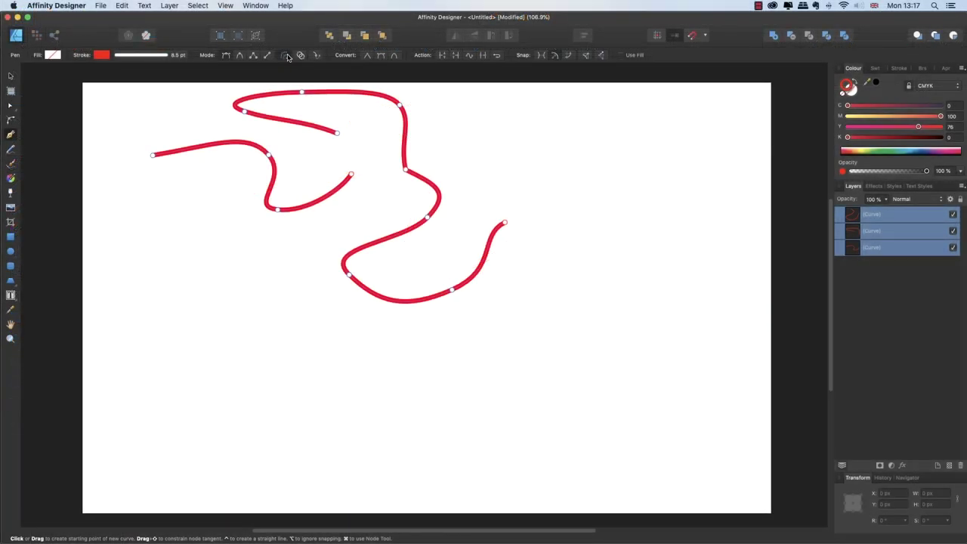
click(960, 465)
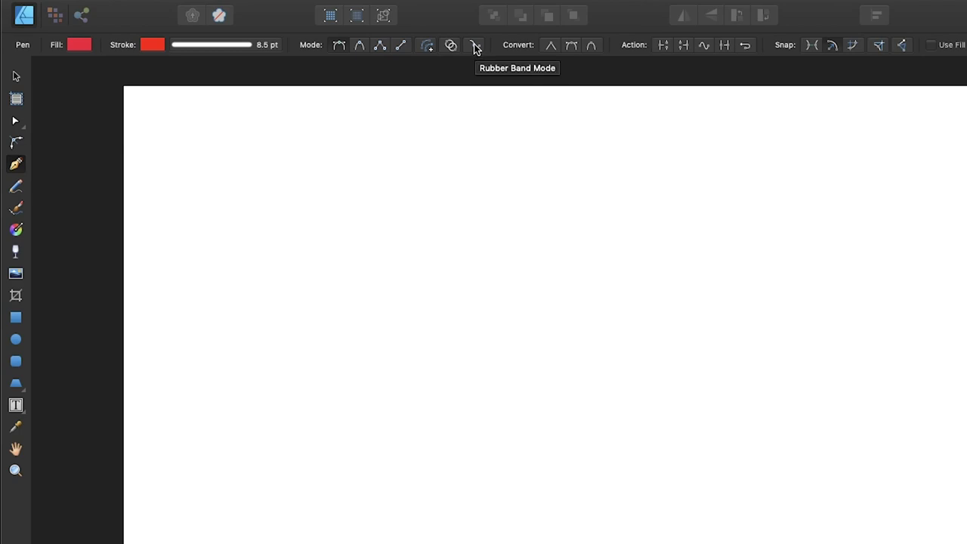
Turn on Rubber Band Mode and draw the upper loop of a new path
click(475, 46)
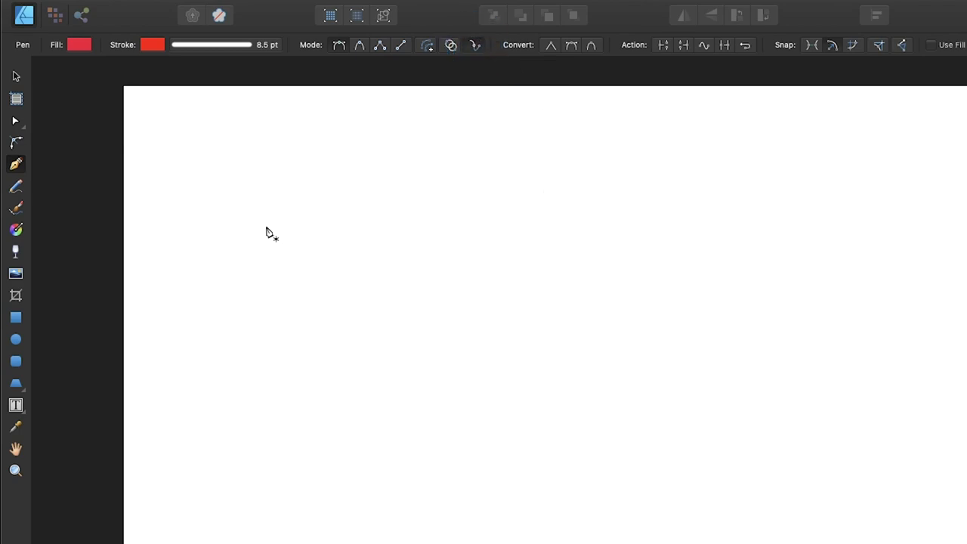
drag(225, 225, 290, 184)
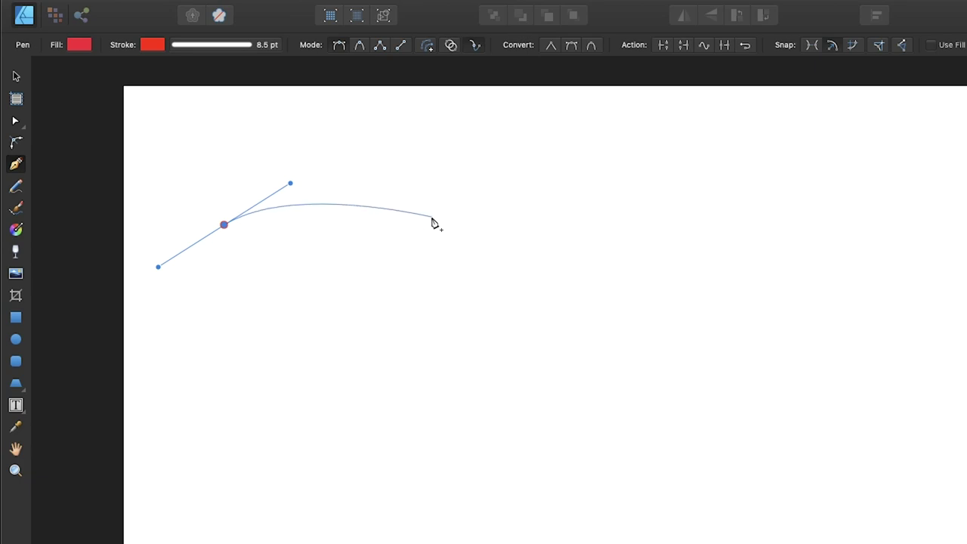
drag(404, 220, 447, 263)
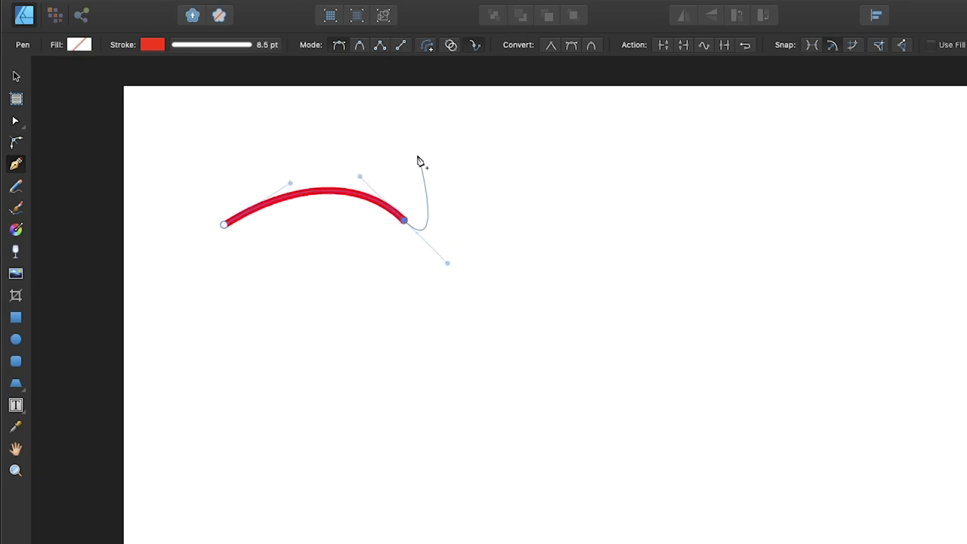
drag(471, 162, 436, 134)
drag(519, 110, 573, 114)
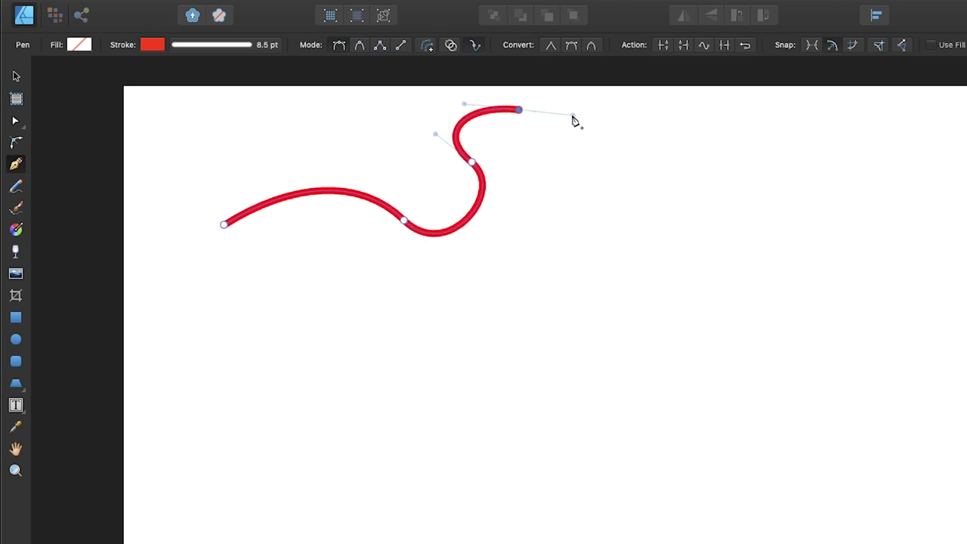
click(593, 184)
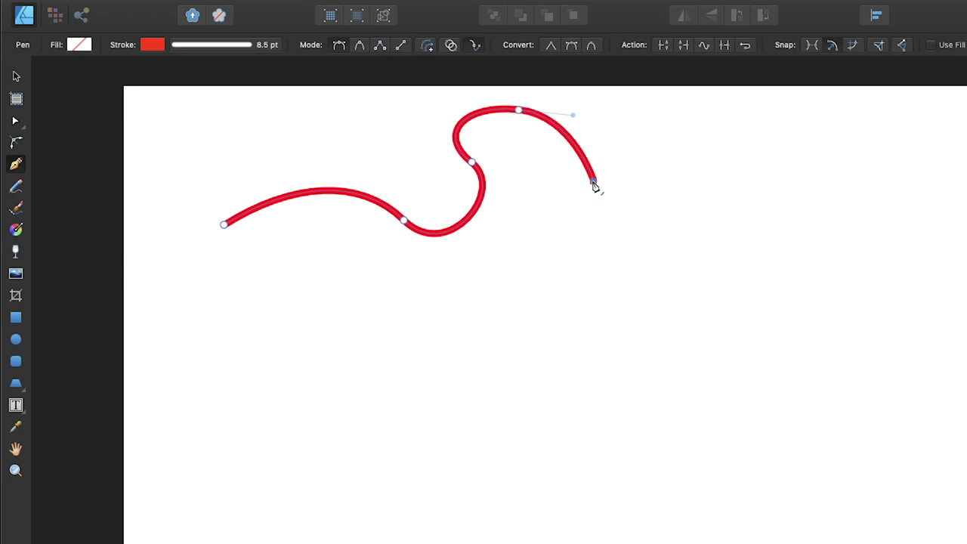
drag(594, 183, 520, 186)
Add the lower and left nodes and close the path at its starting node
click(511, 184)
drag(577, 265, 514, 301)
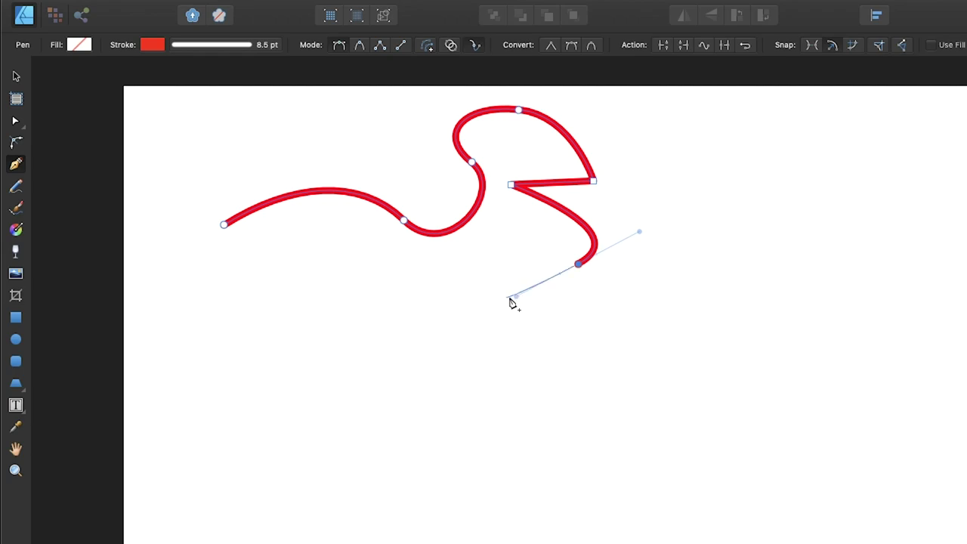
click(384, 254)
drag(288, 333, 307, 381)
drag(173, 346, 179, 274)
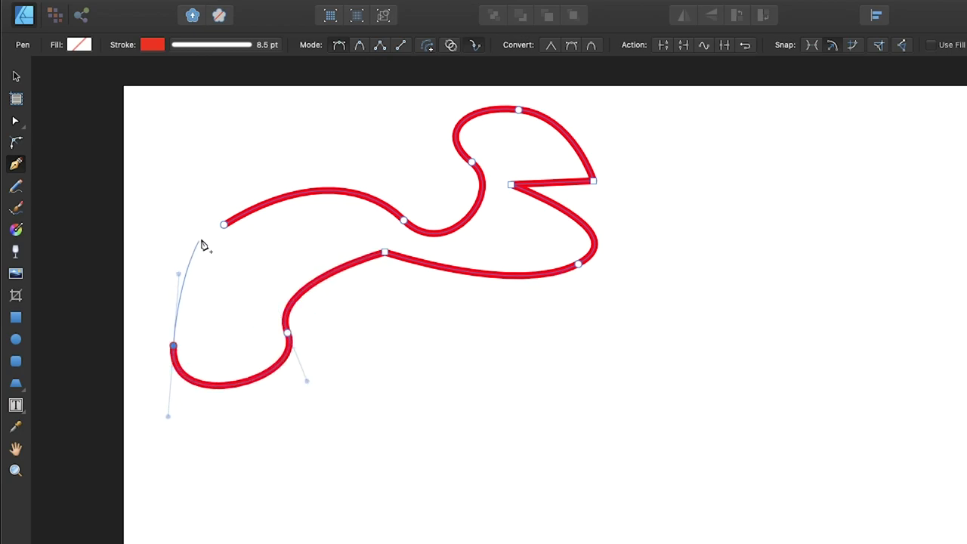
drag(224, 226, 255, 190)
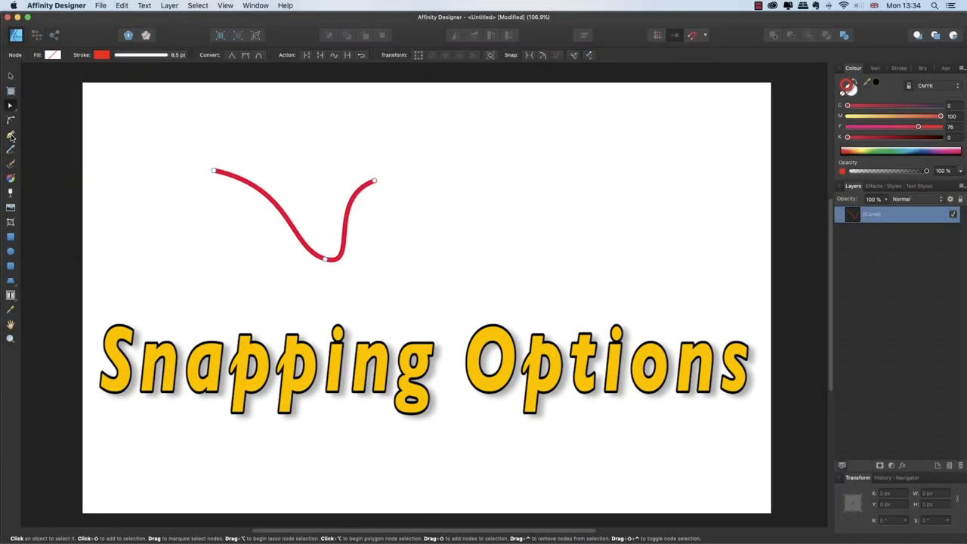
Toggle Snap to geometry of selected curves and test new pen nodes beside the V stroke
click(12, 136)
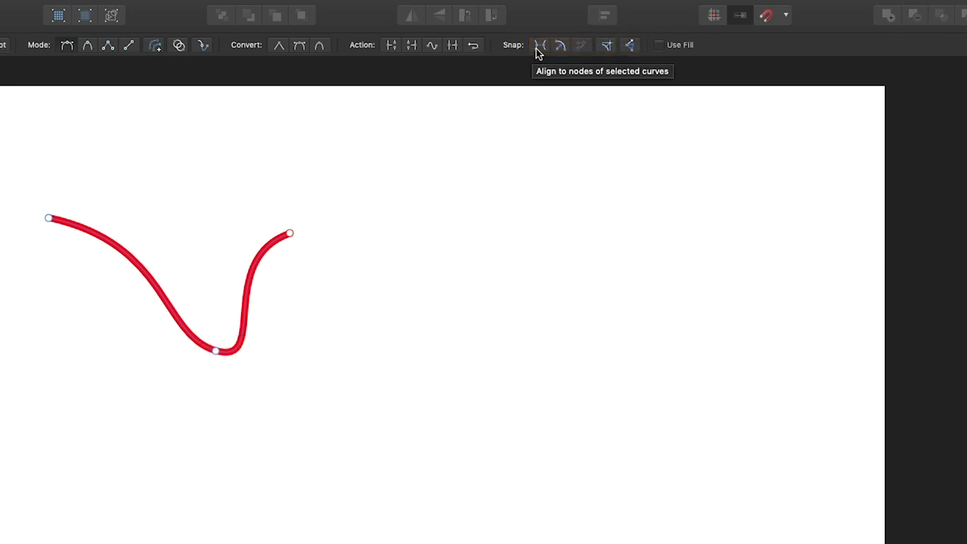
click(560, 47)
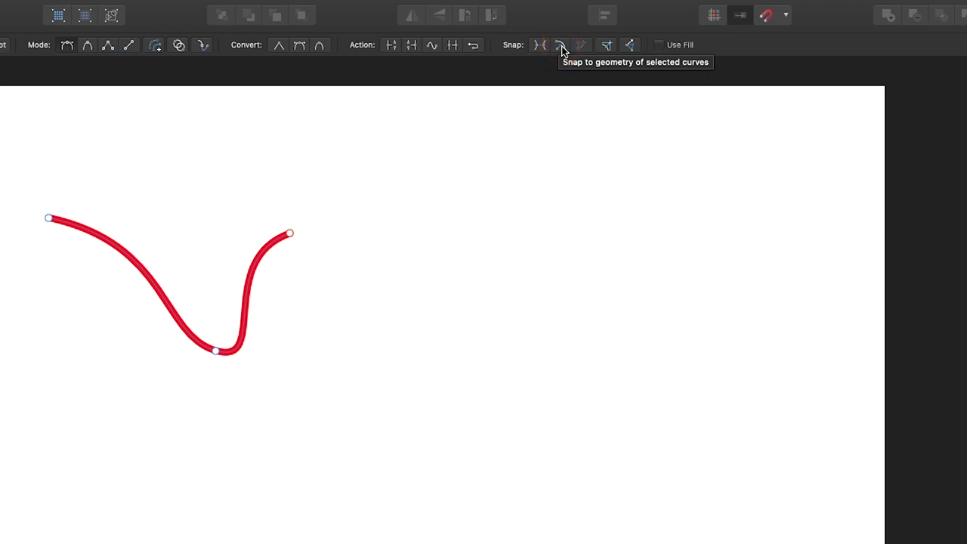
click(561, 46)
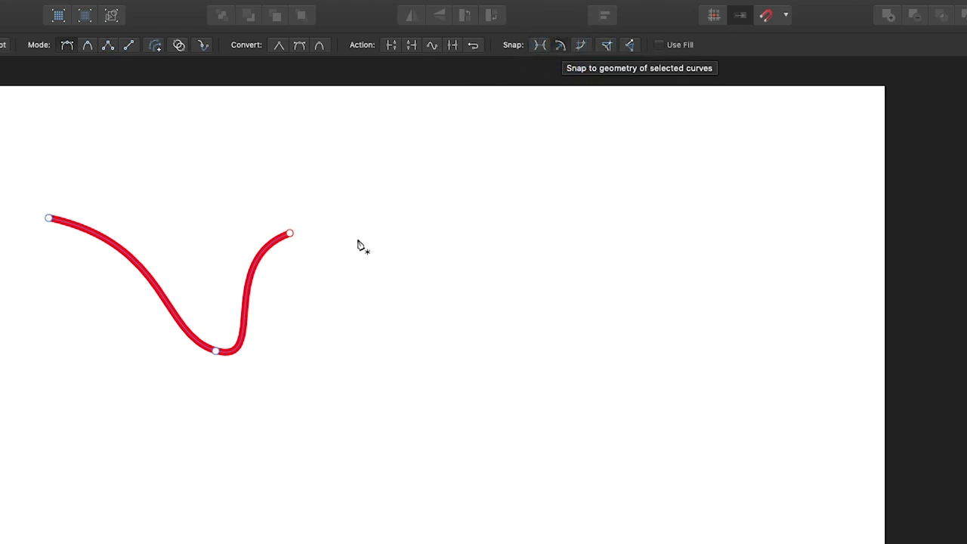
drag(354, 228, 345, 276)
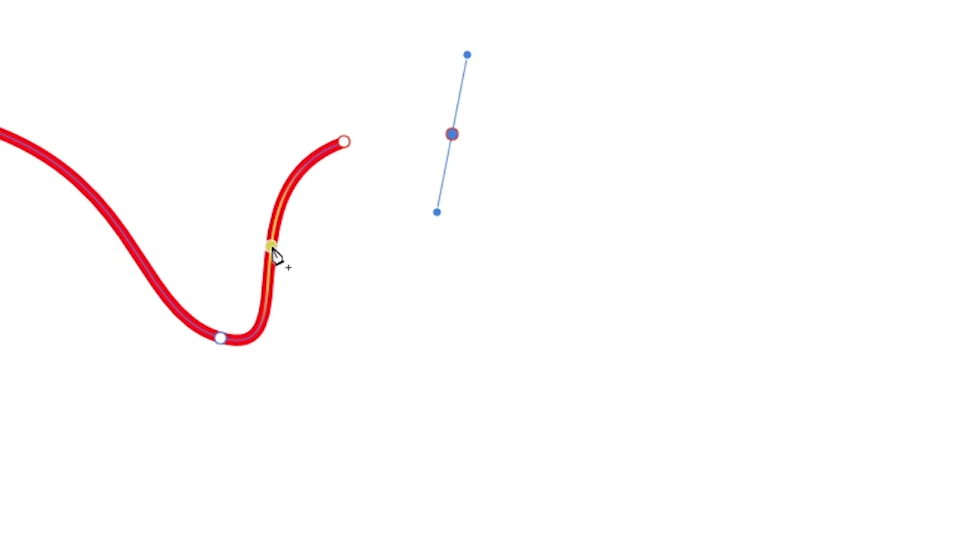
drag(271, 246, 236, 229)
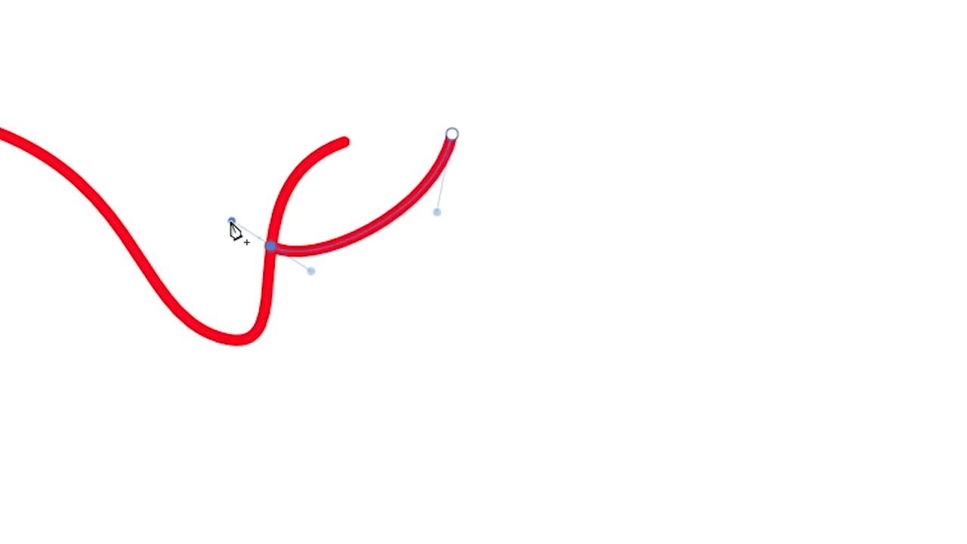
key(Escape)
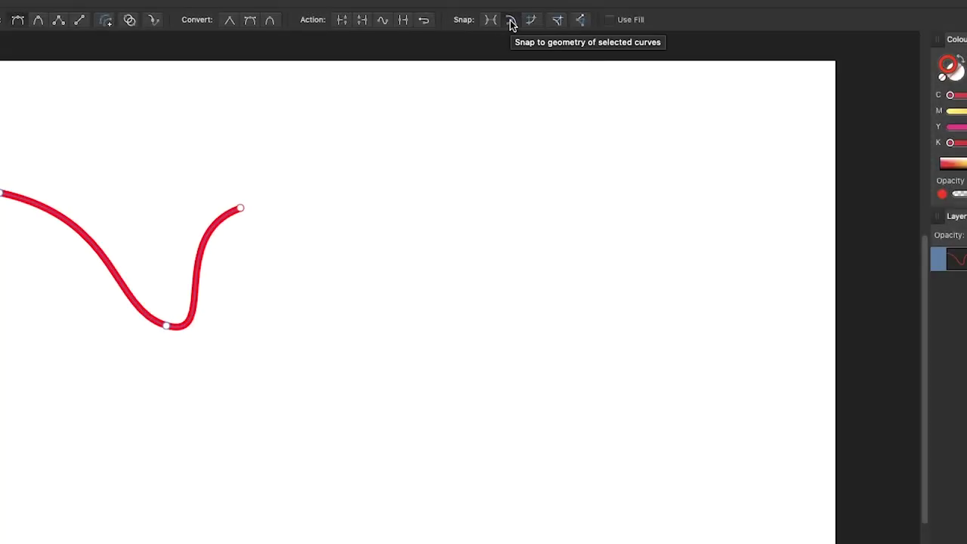
click(510, 23)
drag(303, 205, 297, 250)
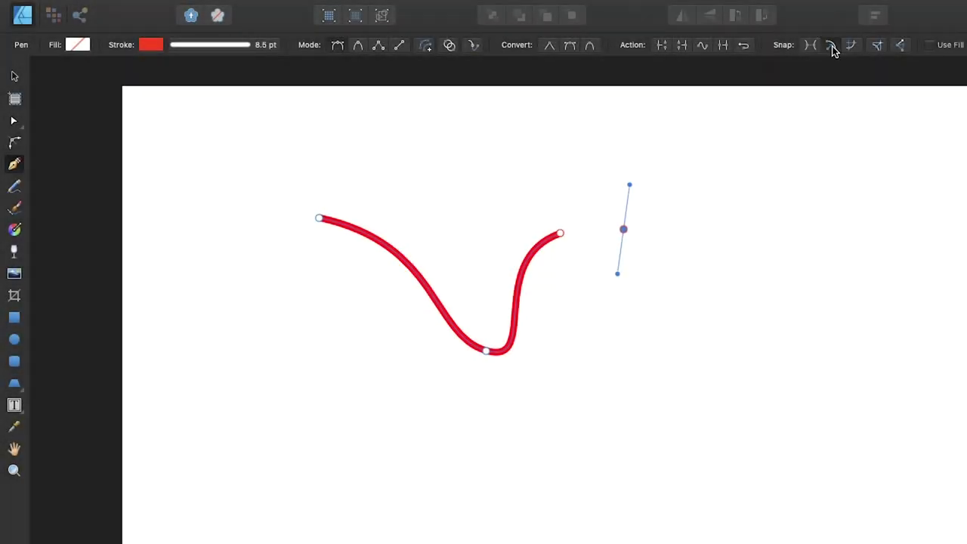
Enable geometry and node-alignment snapping, then draw a four-node curve aligned to the S-curve's end
click(831, 45)
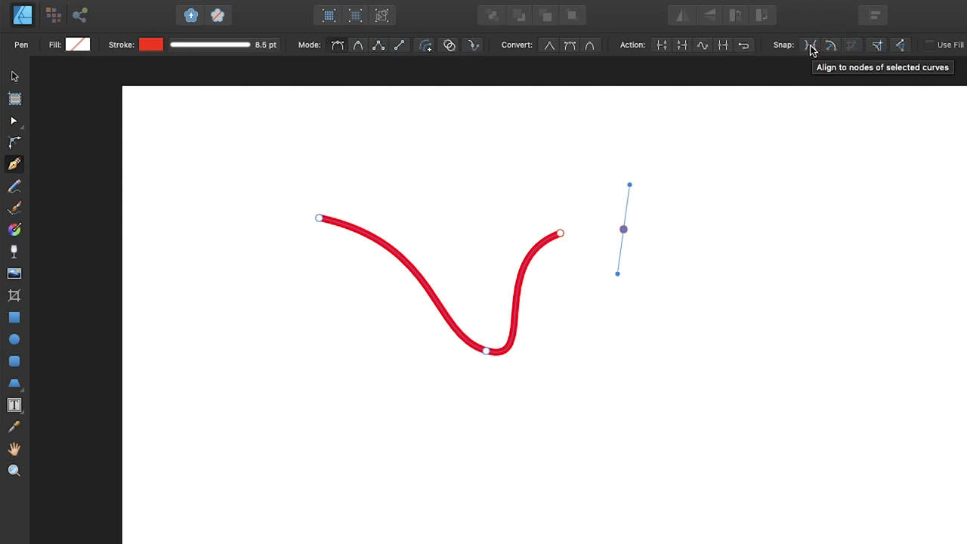
click(810, 45)
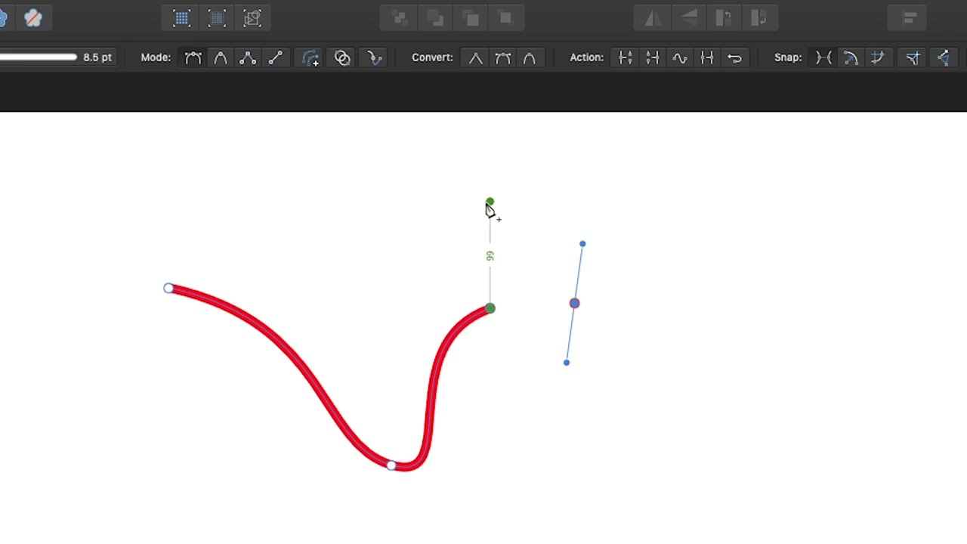
click(491, 197)
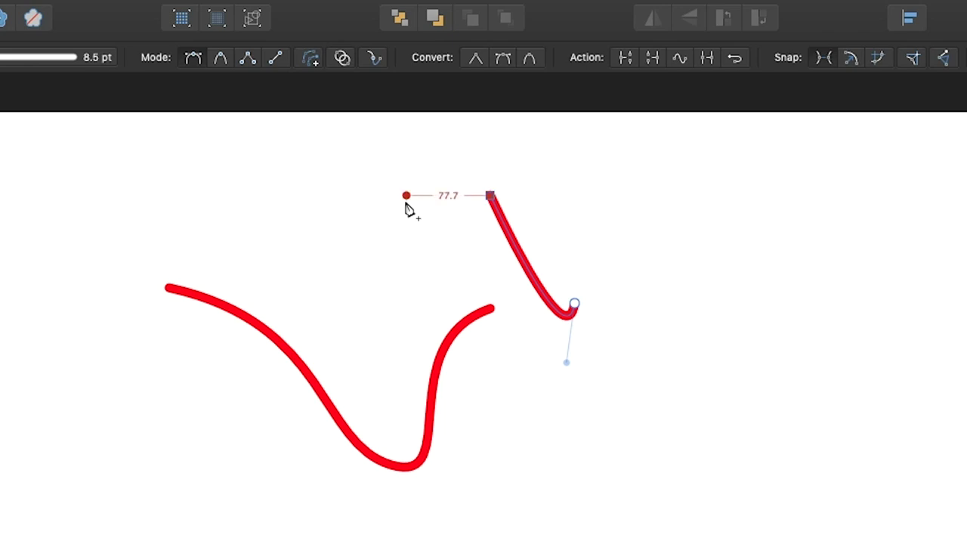
drag(406, 203, 412, 165)
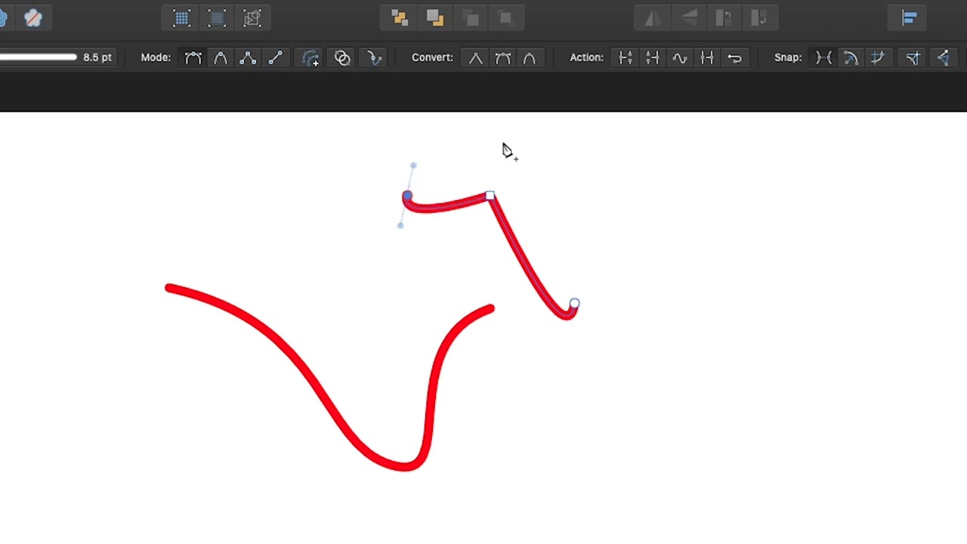
drag(490, 141, 546, 142)
drag(583, 197, 584, 232)
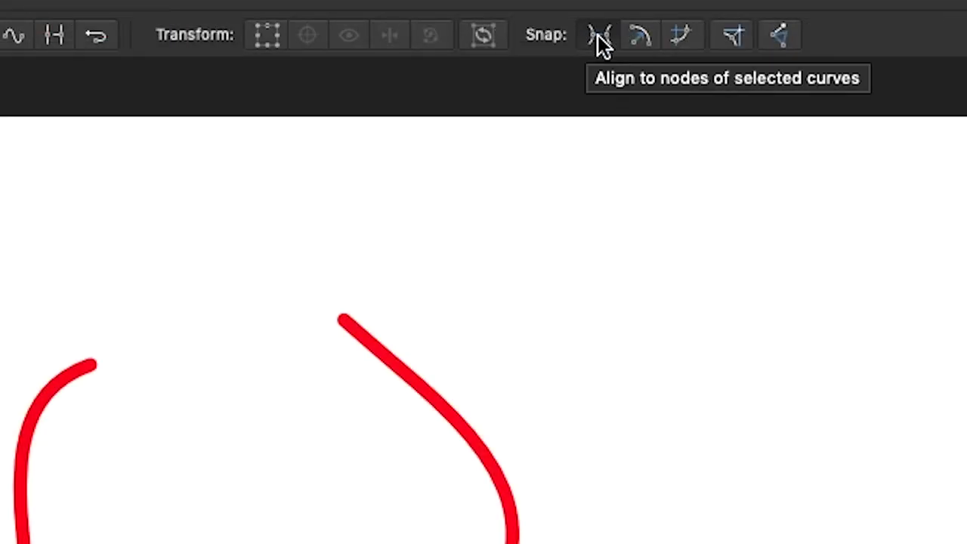
Toggle the geometry and node-alignment snapping options, then select both red curves
click(638, 38)
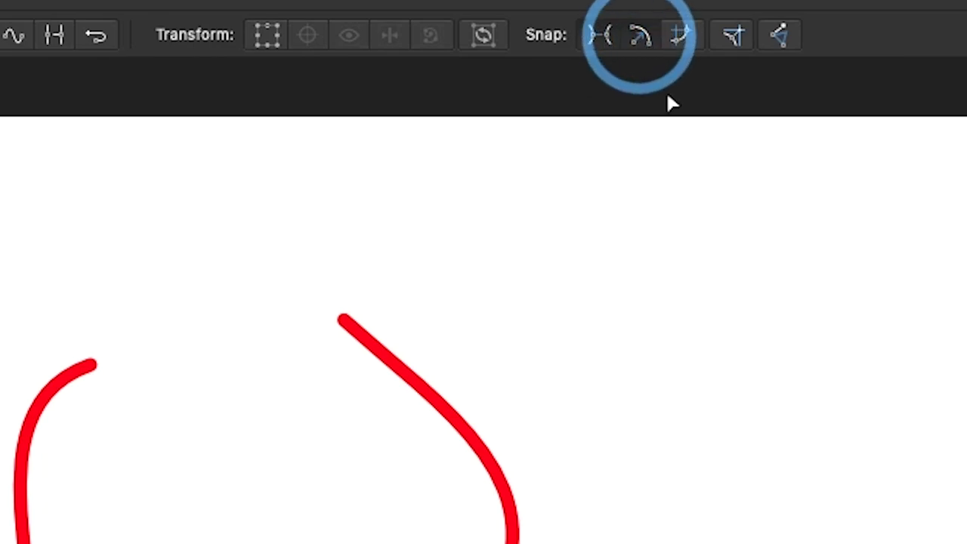
click(597, 38)
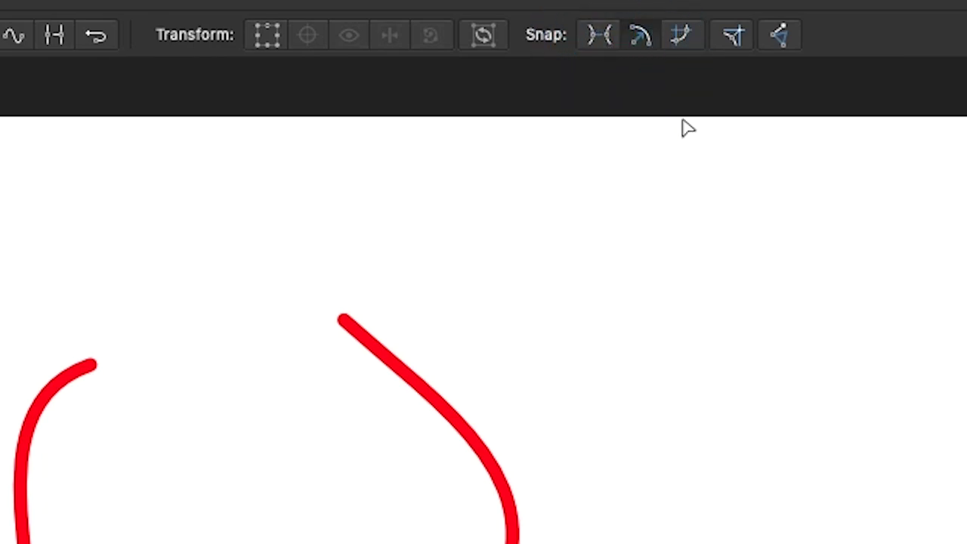
click(637, 37)
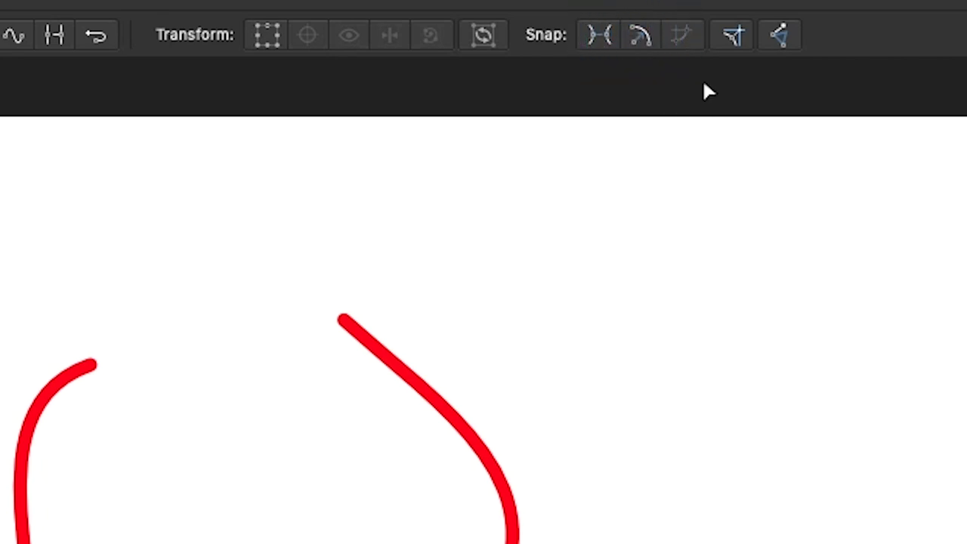
click(602, 32)
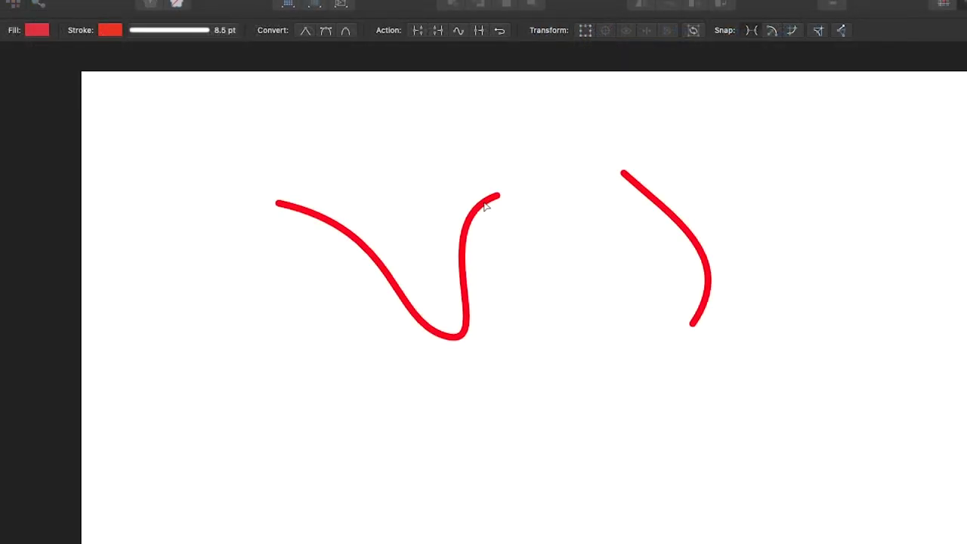
click(485, 205)
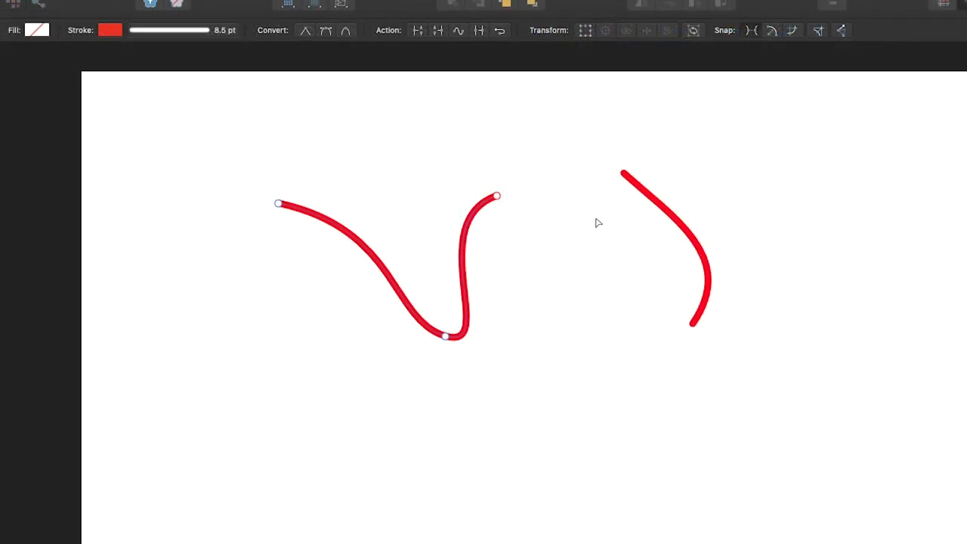
shift+click(646, 195)
Drag the right-hand curve toward the S-curve's end node to test node snapping
click(623, 175)
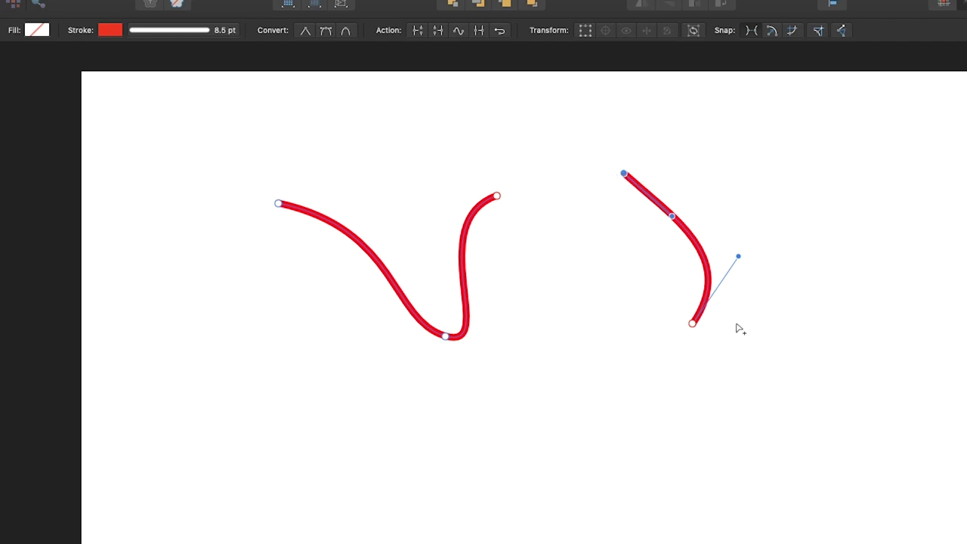
click(692, 324)
drag(624, 173, 561, 199)
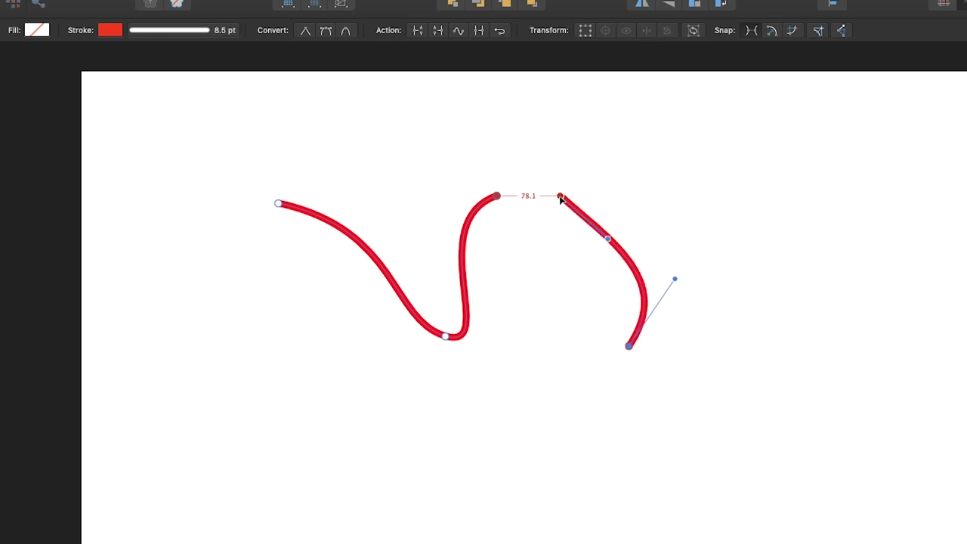
drag(561, 198, 612, 121)
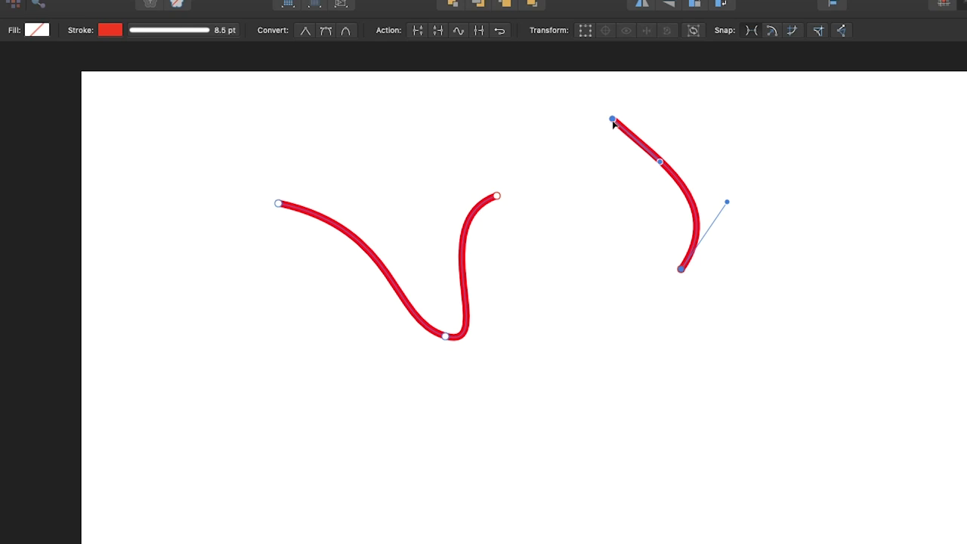
drag(683, 270, 699, 295)
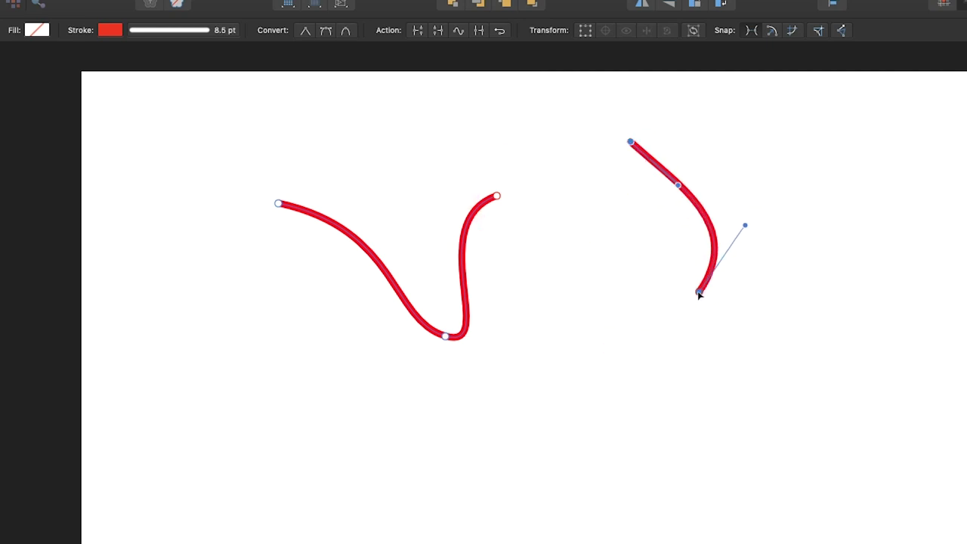
Enable 'Snap all selected nodes when dragging' and drag the right curve beside the S-curve's start
click(793, 31)
drag(630, 142, 376, 274)
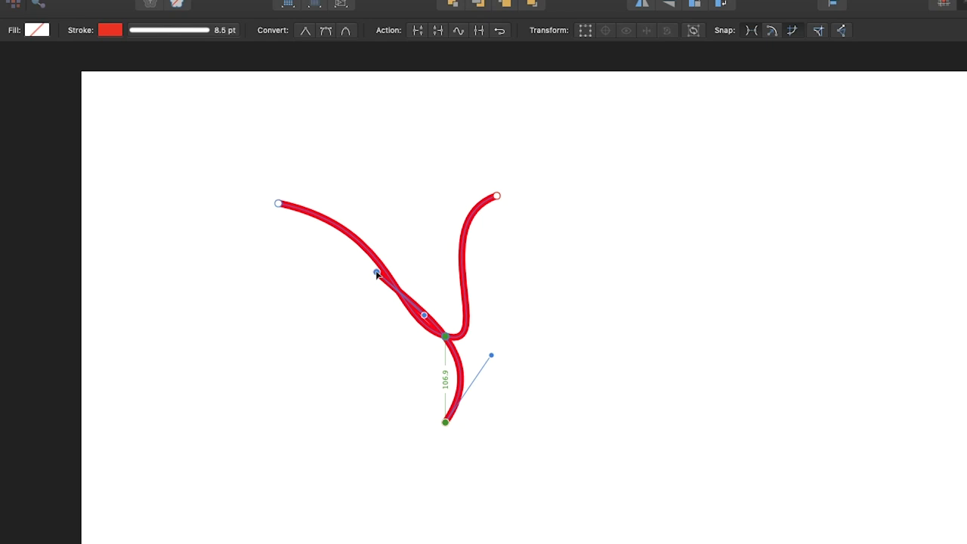
drag(376, 275, 210, 186)
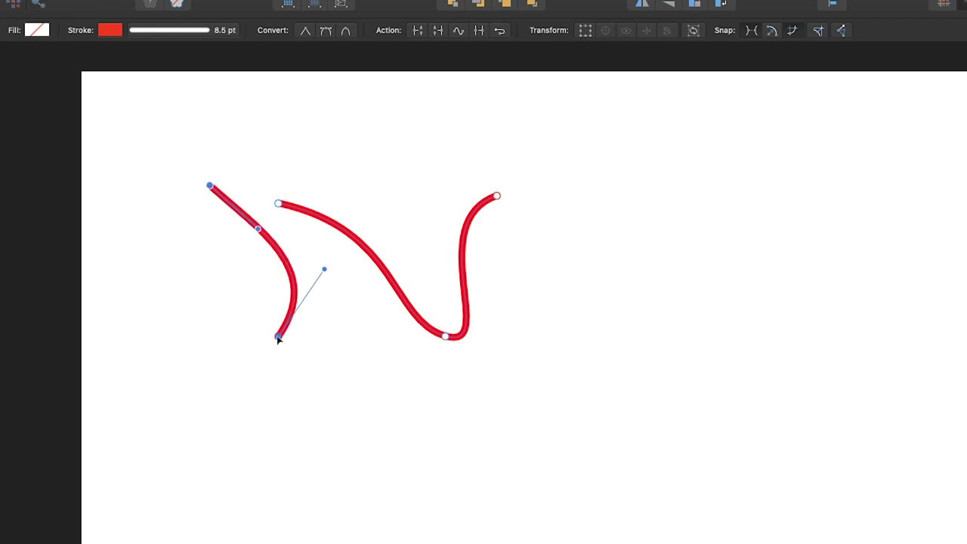
drag(279, 338, 711, 313)
click(793, 30)
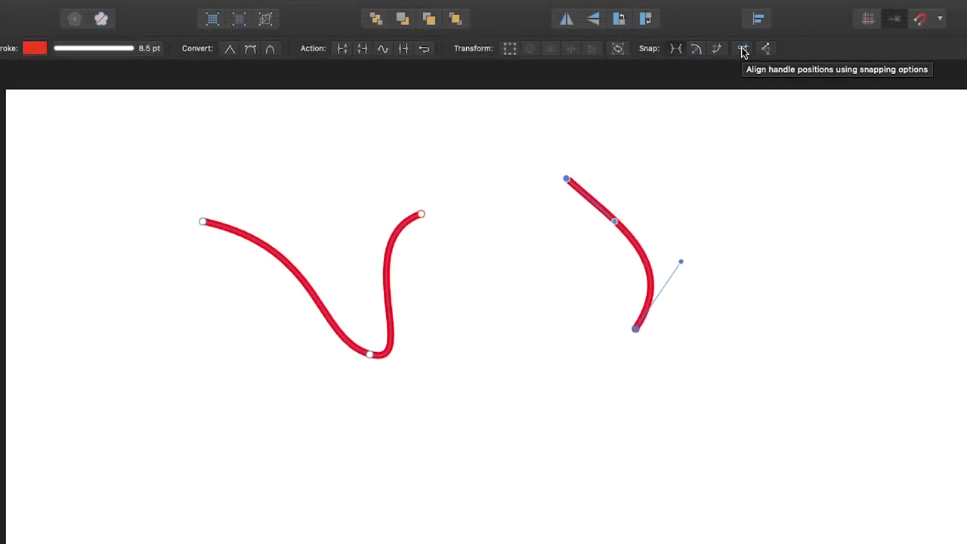
Enable snapping and align-to-nodes, then snap the right curve's end in line with the S-curve's nodes
click(676, 49)
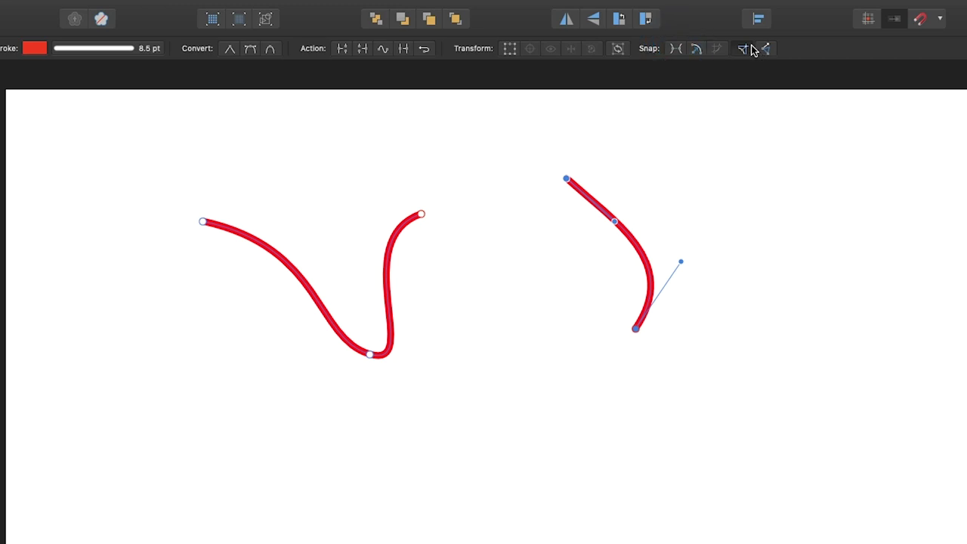
drag(566, 182, 532, 198)
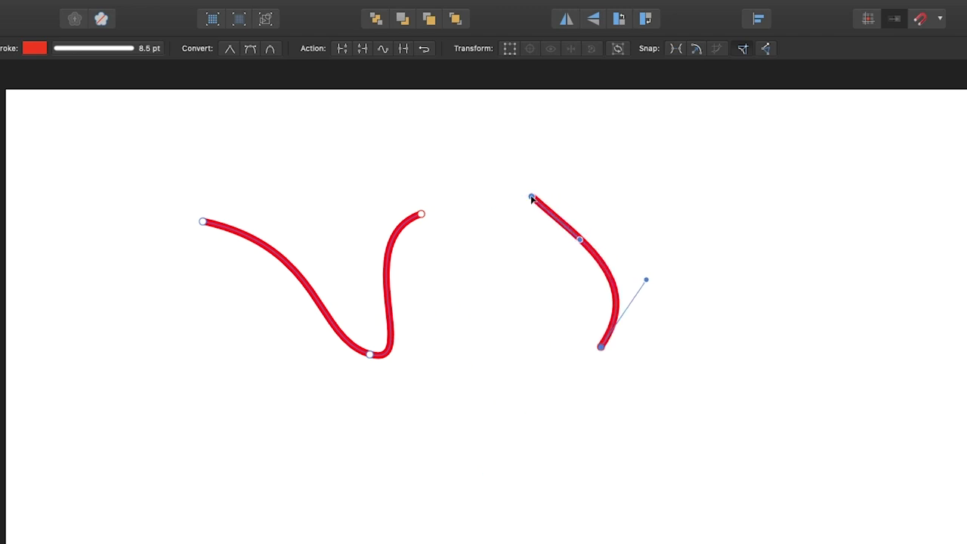
click(921, 21)
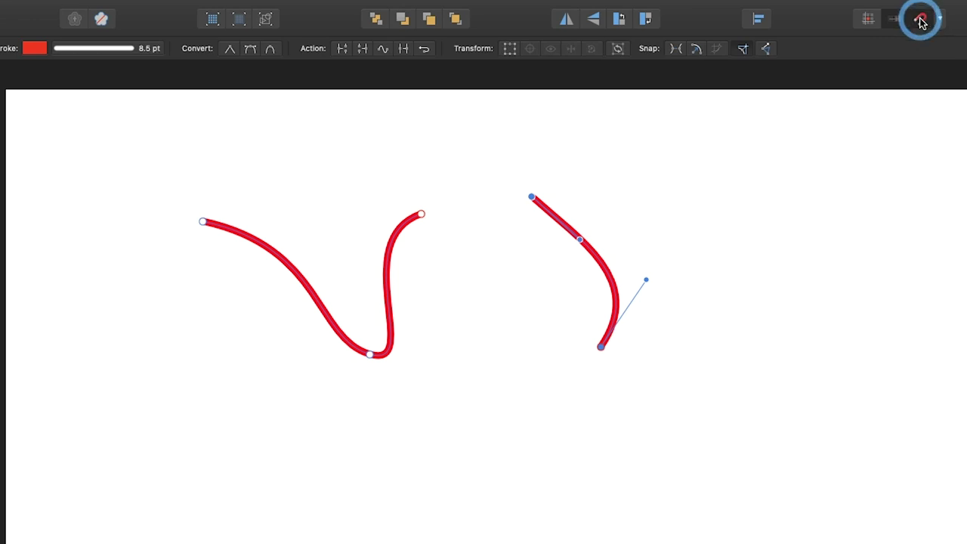
drag(532, 197, 424, 380)
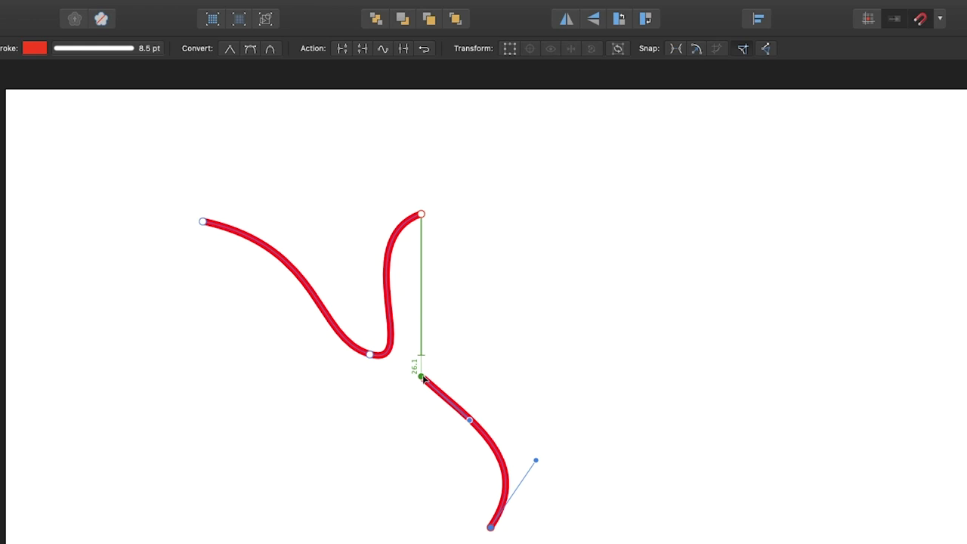
drag(424, 379, 542, 200)
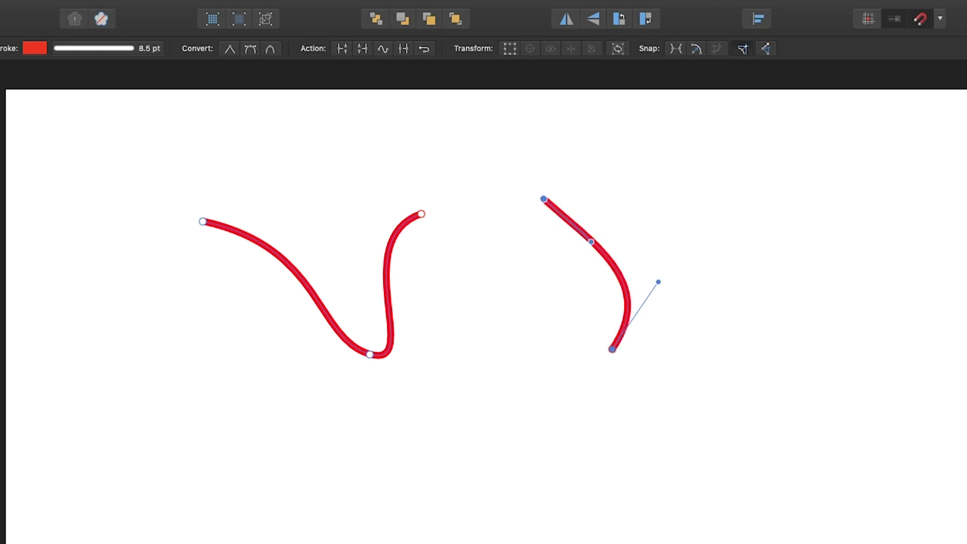
Turn on 'Align handle positions using snapping options'
click(940, 19)
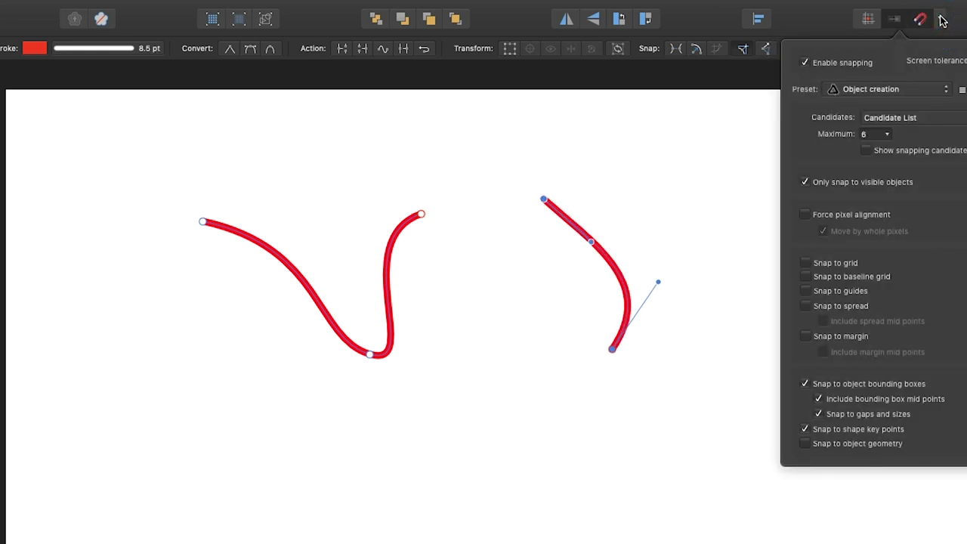
click(941, 21)
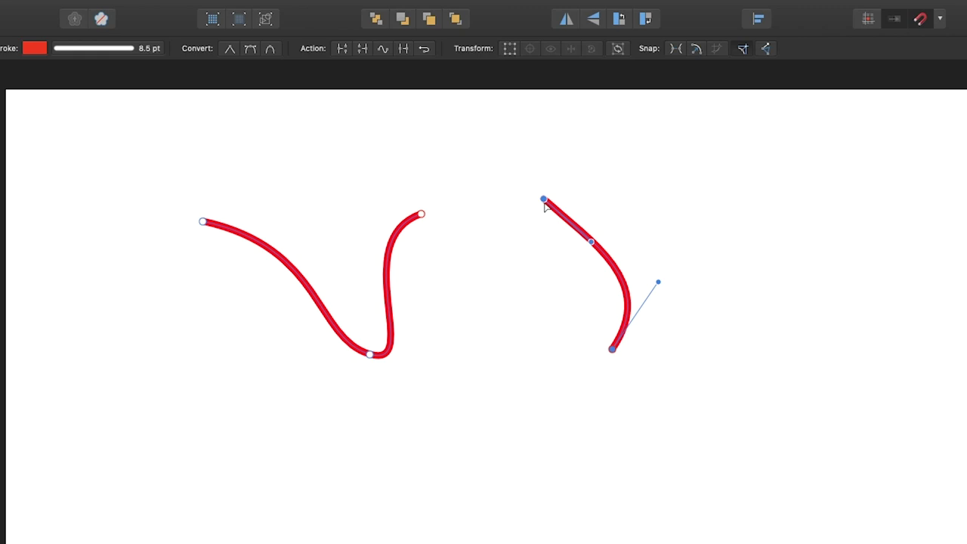
click(743, 48)
click(768, 50)
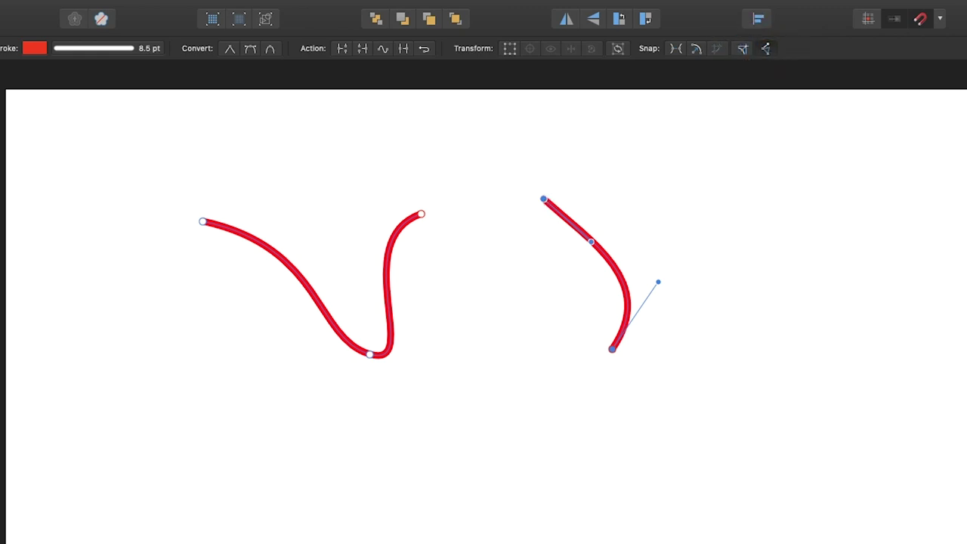
With the Pen, extend the right curve with new nodes and reshape the last segment
key(p)
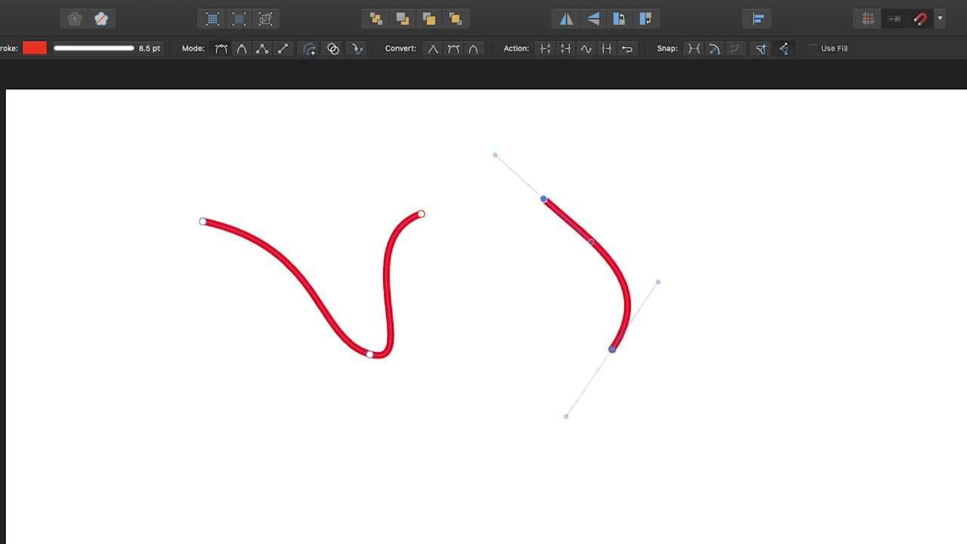
drag(702, 230, 769, 193)
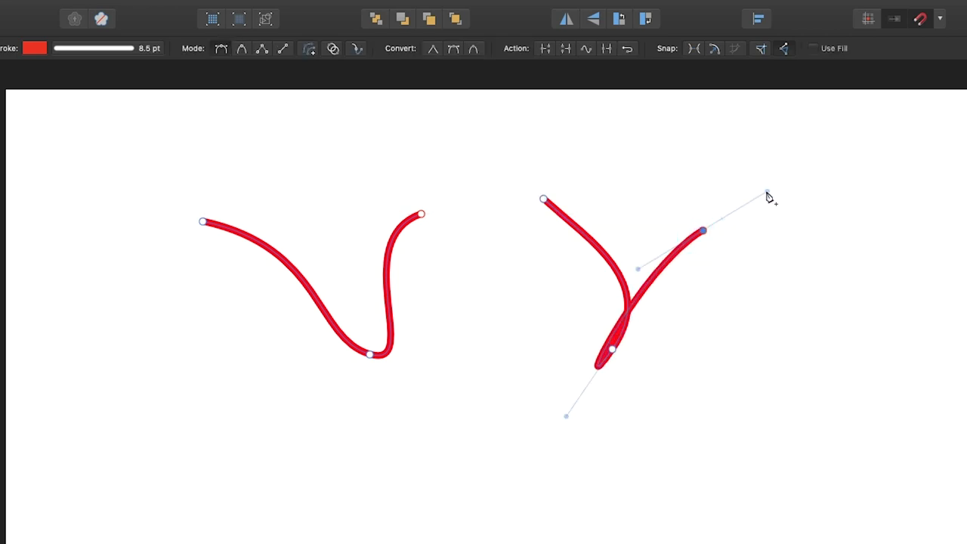
drag(783, 284, 786, 299)
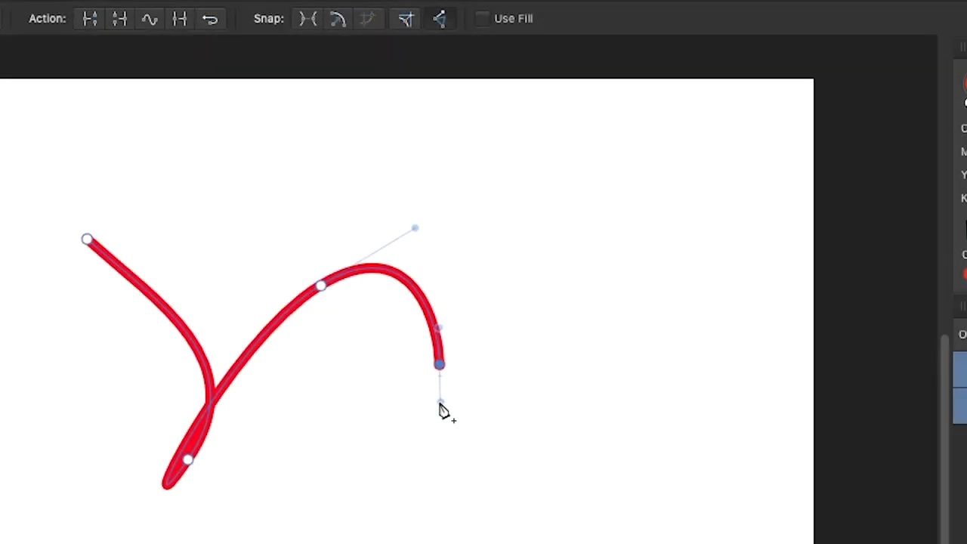
drag(440, 404, 425, 440)
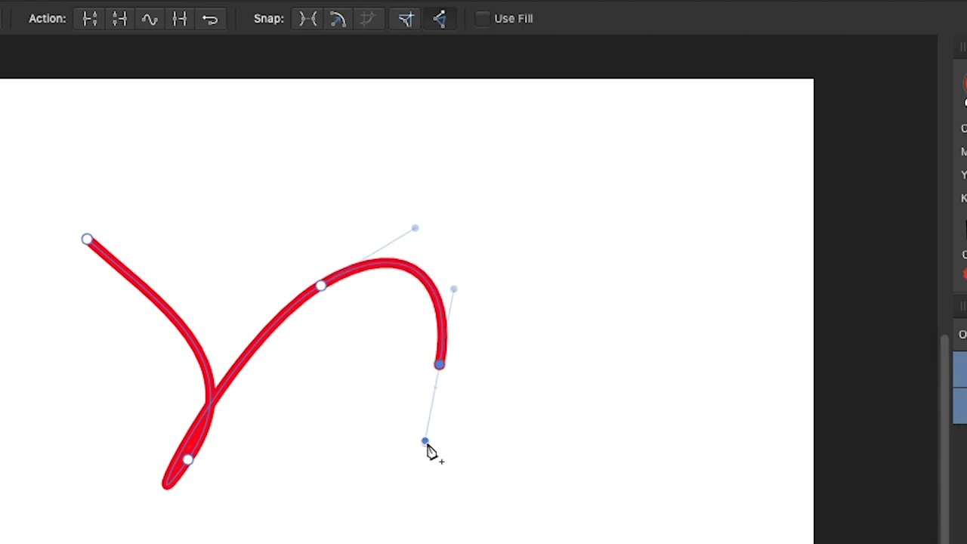
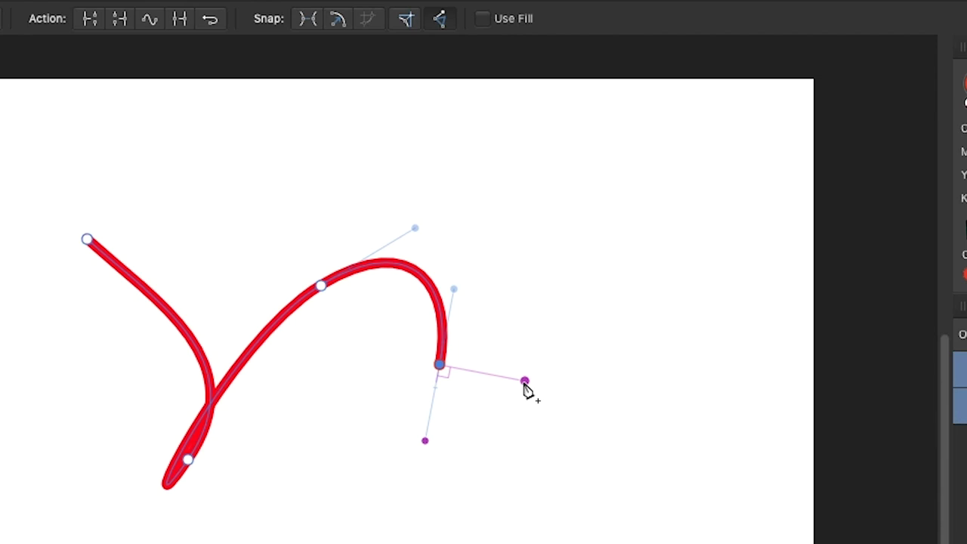
Extend the wavy red curve with a smooth node and two more bends toward the upper right
drag(526, 383, 539, 334)
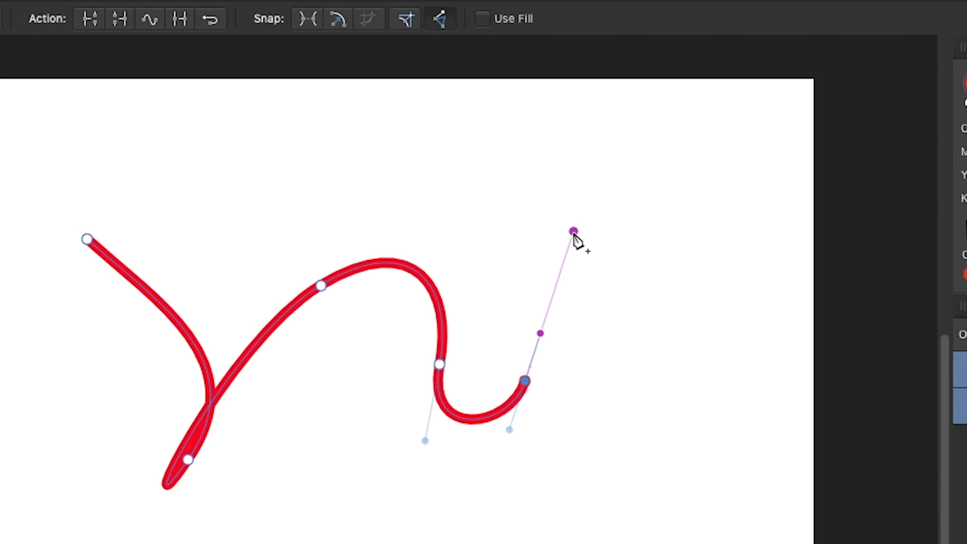
click(574, 232)
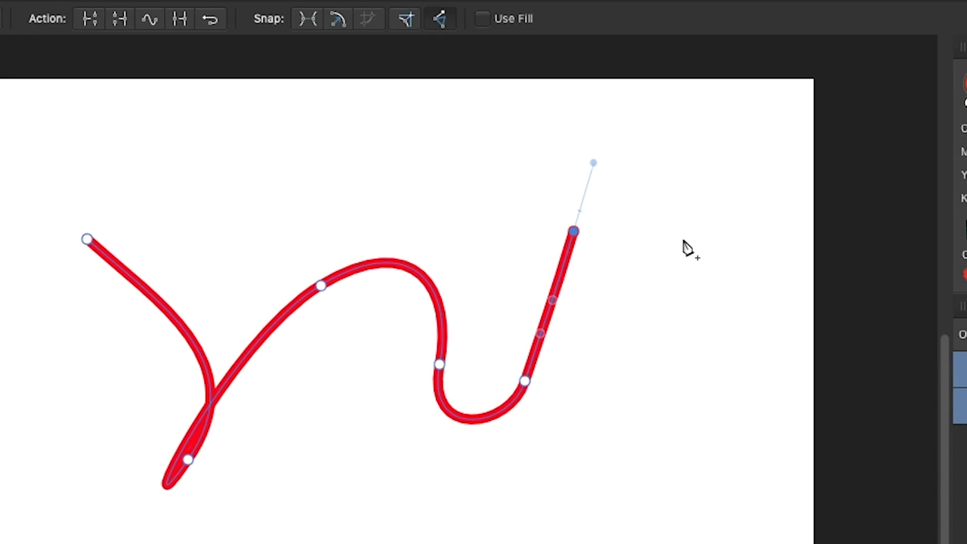
click(668, 259)
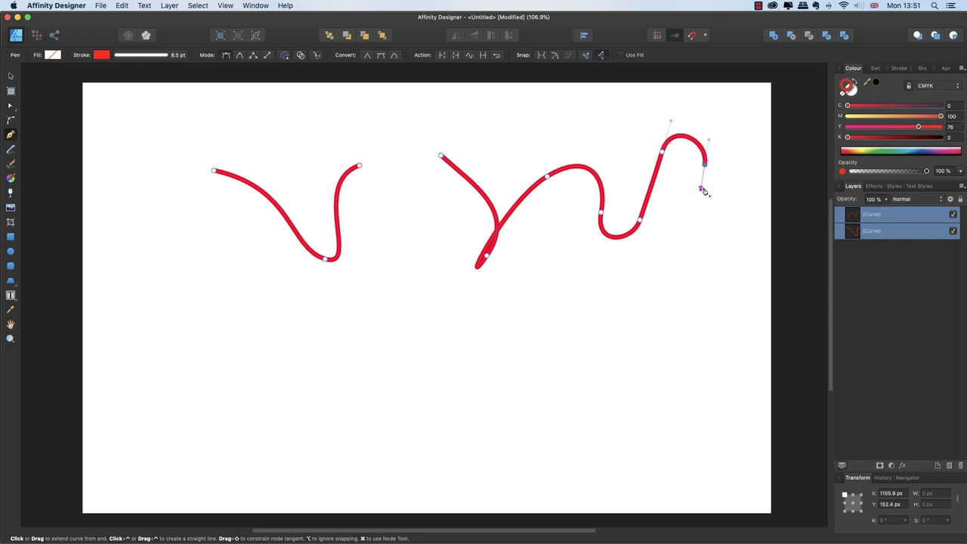
Finish the red curve and begin a new two-node red stroke at the page's left
key(Escape)
drag(167, 220, 202, 217)
mouse_move(235, 248)
mouse_down()
mouse_move(233, 275)
mouse_move(181, 285)
mouse_move(172, 305)
mouse_up()
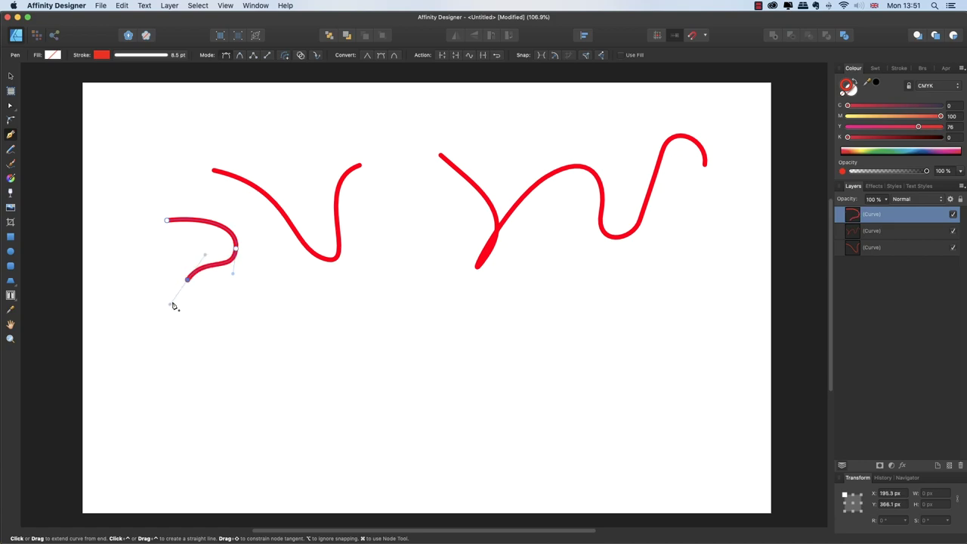
Push the short curve's middle bend right into a hook and add a node on its upper segment
drag(236, 252, 257, 214)
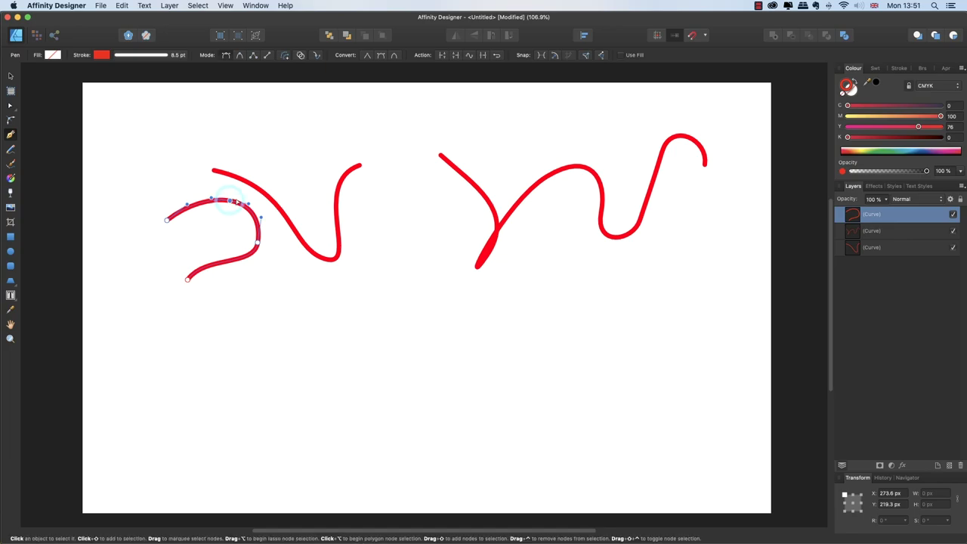
click(229, 201)
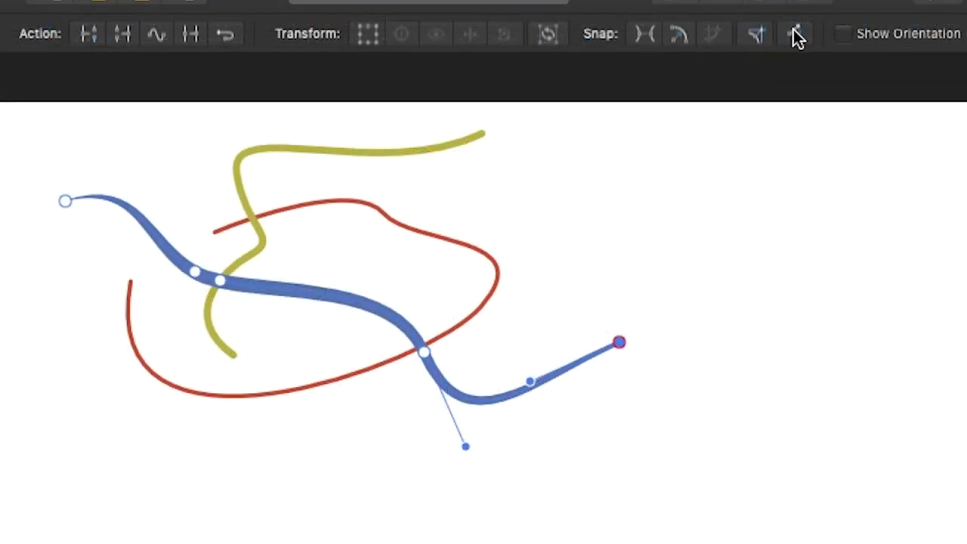
Turn on construction snapping and pull the small blue curve's lower end segment deeper
click(794, 31)
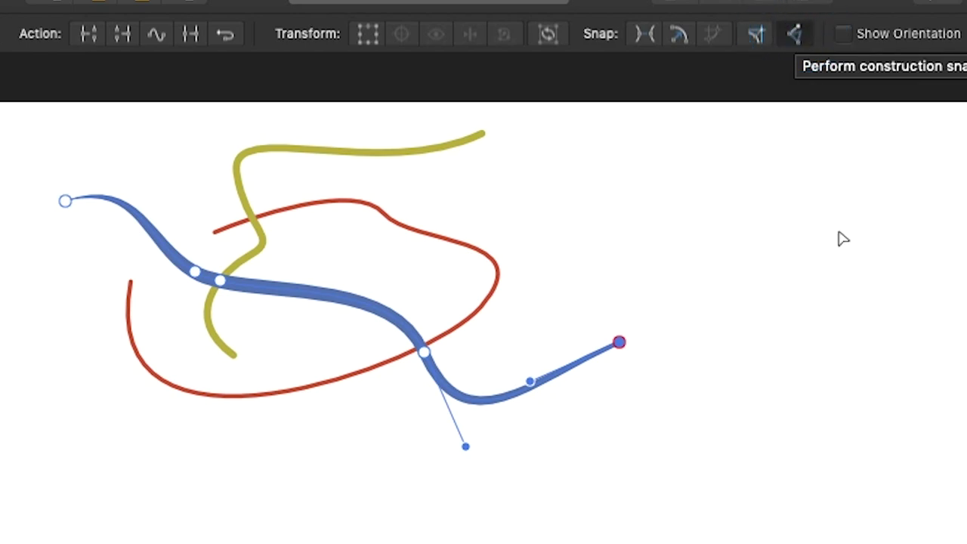
click(528, 384)
drag(528, 387, 526, 387)
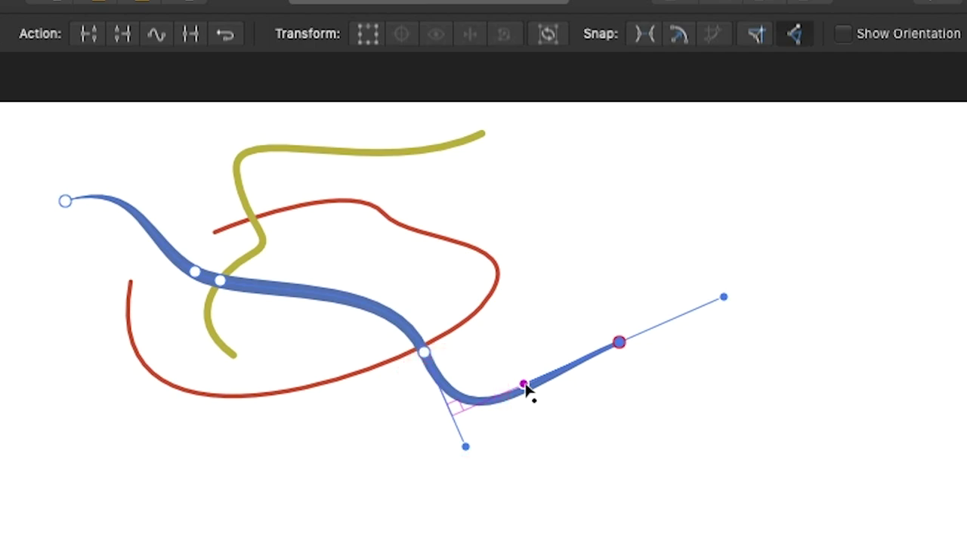
drag(531, 395, 554, 438)
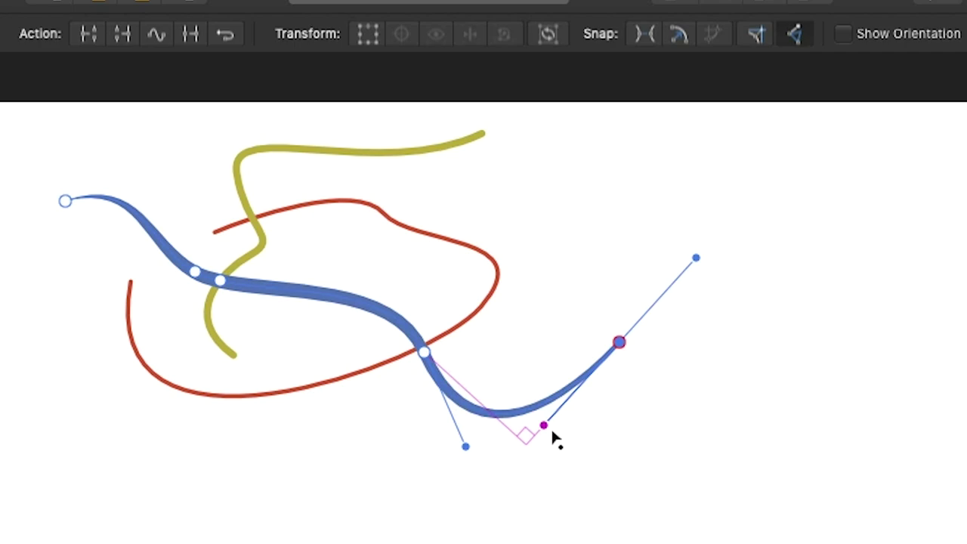
drag(552, 432, 580, 458)
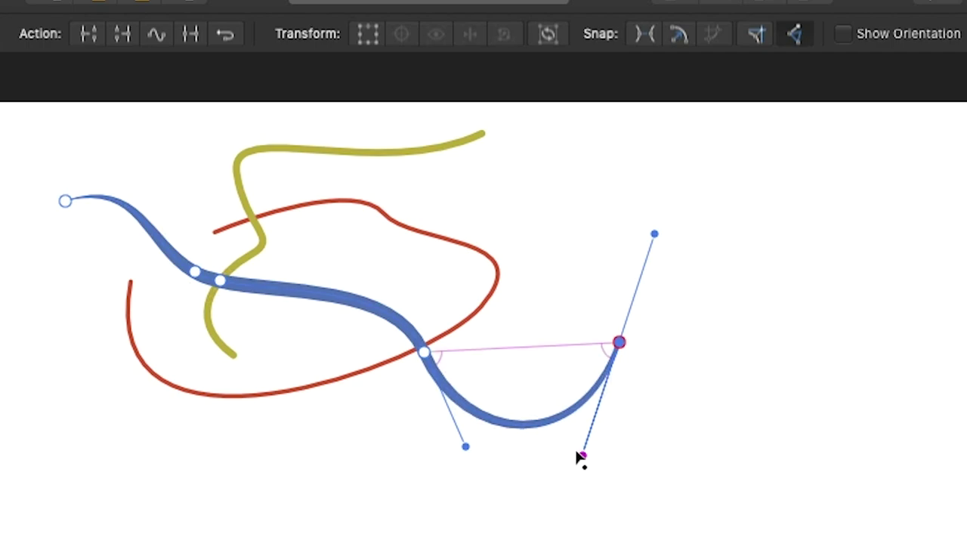
click(581, 457)
Raise the blue curve's end node and swing its handle to tighten the end into a loop
drag(623, 344, 626, 321)
drag(586, 426, 620, 459)
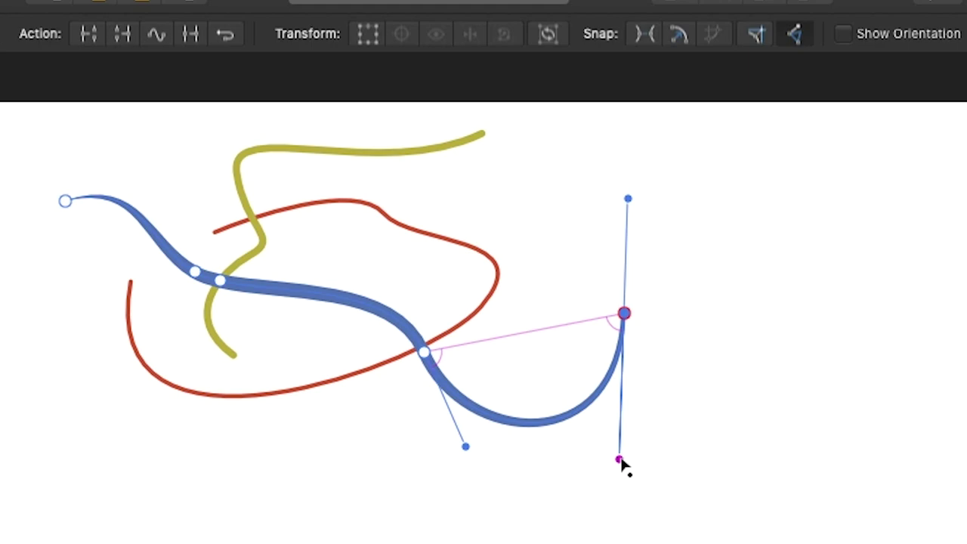
drag(621, 459, 674, 437)
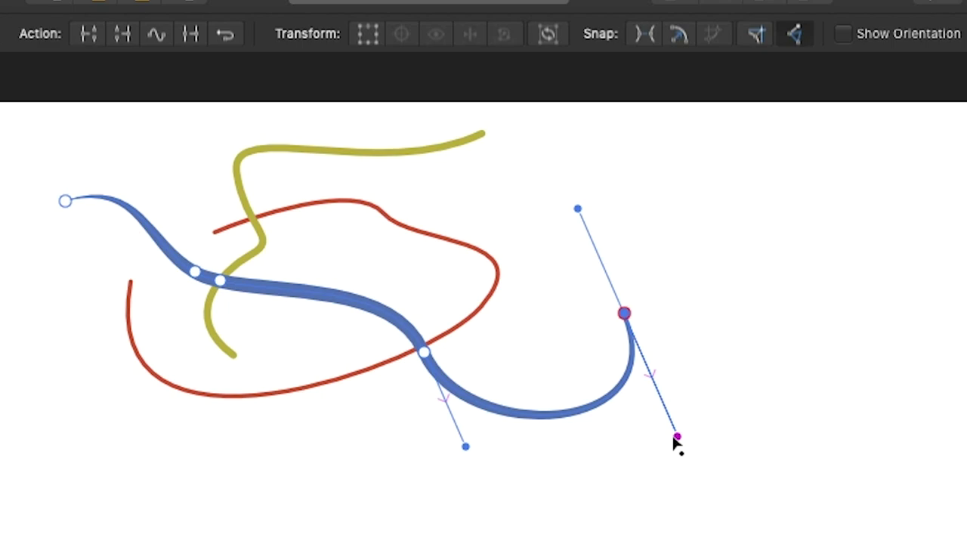
drag(676, 442, 763, 298)
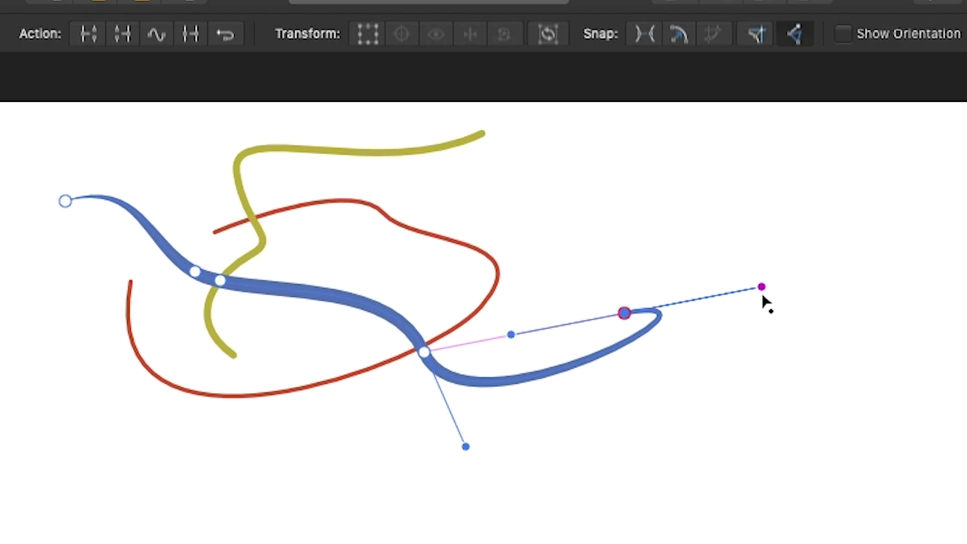
drag(763, 299, 604, 232)
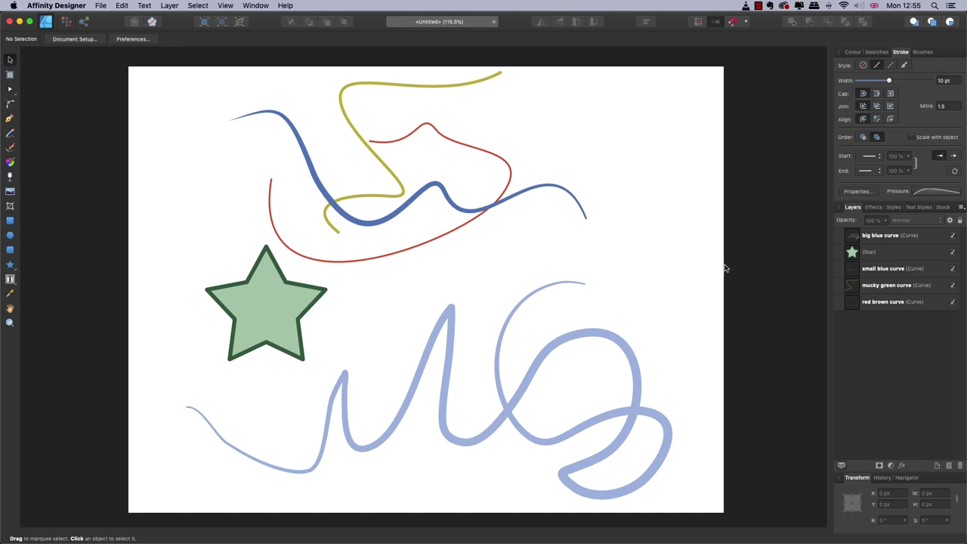
With the Move Tool, select the small blue, yellow-green and red-brown curves in turn
click(11, 62)
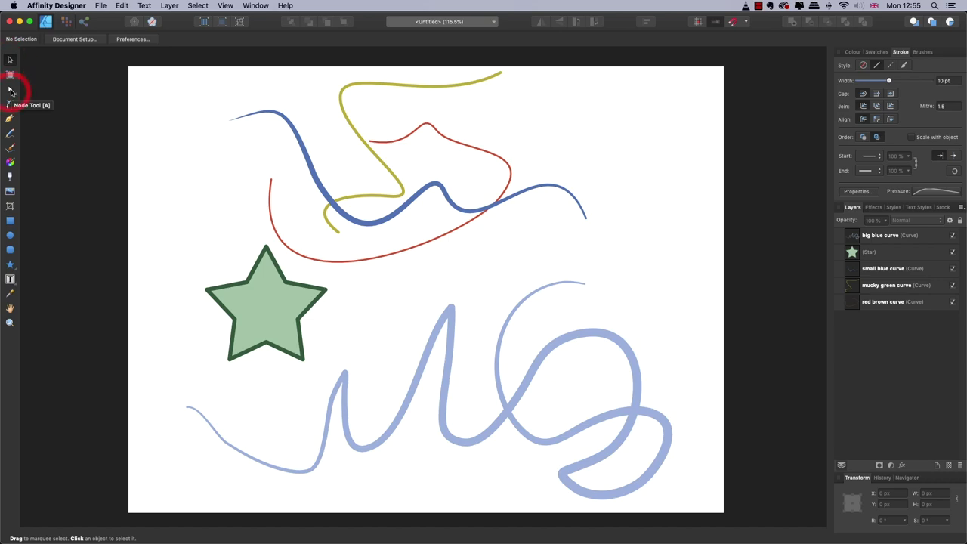
click(300, 144)
click(364, 84)
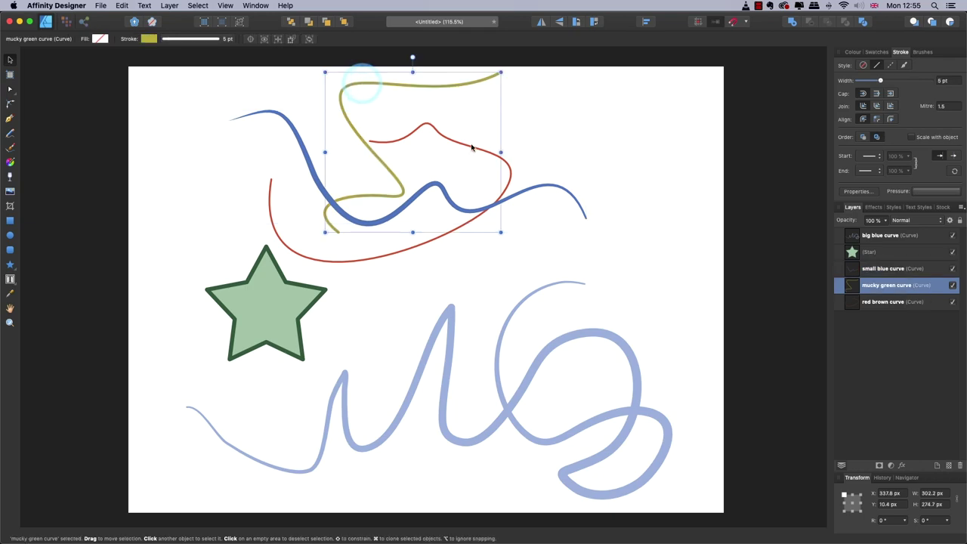
click(464, 147)
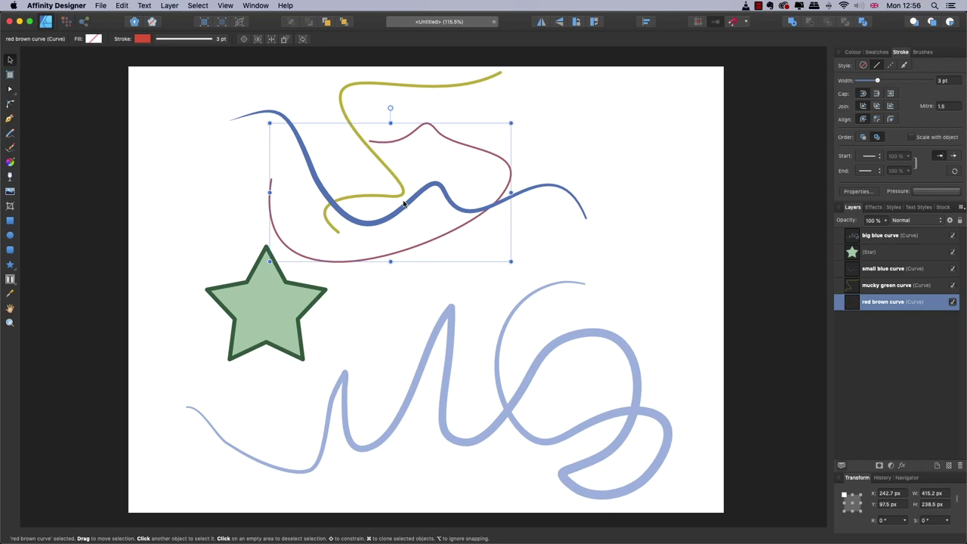
Toggle the red-brown curve between node editing (A) and object selection (V) several times
key(a)
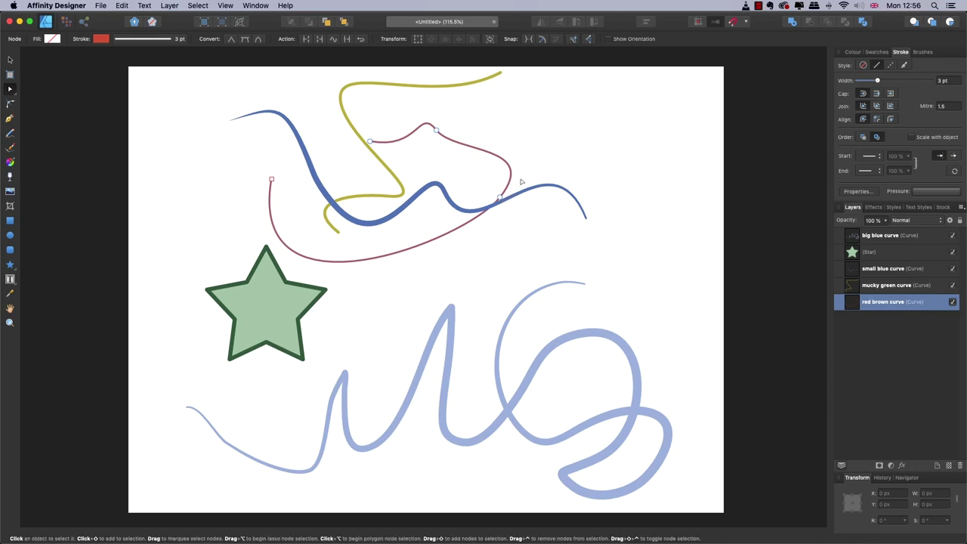
key(v)
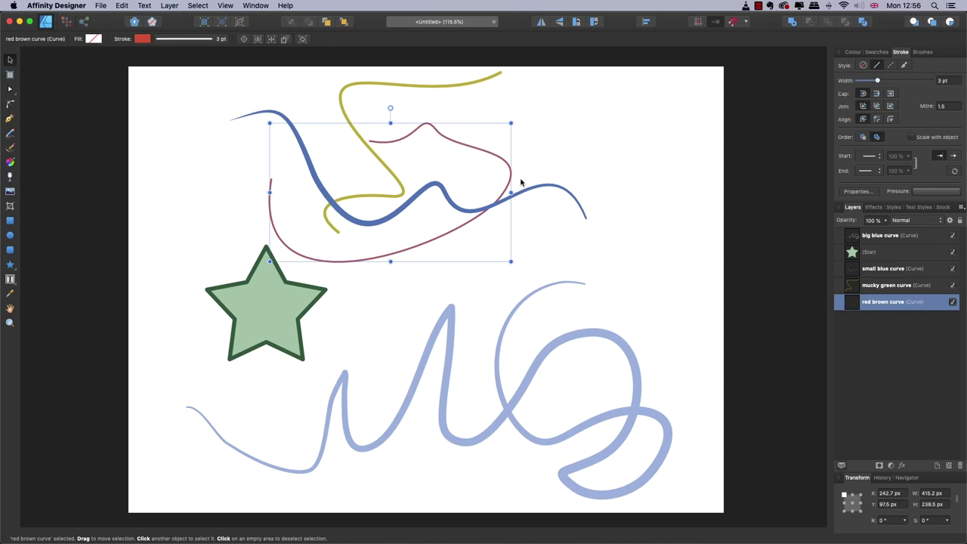
key(a)
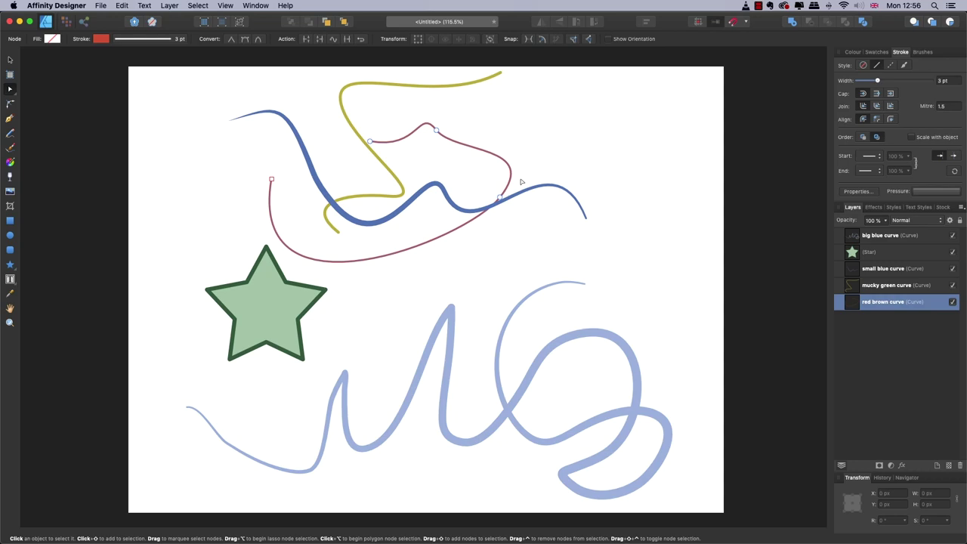
key(v)
key(a)
key(v)
key(a)
key(v)
key(a)
Show the small blue, yellow-green and finally the big blue curve's editable nodes
click(530, 192)
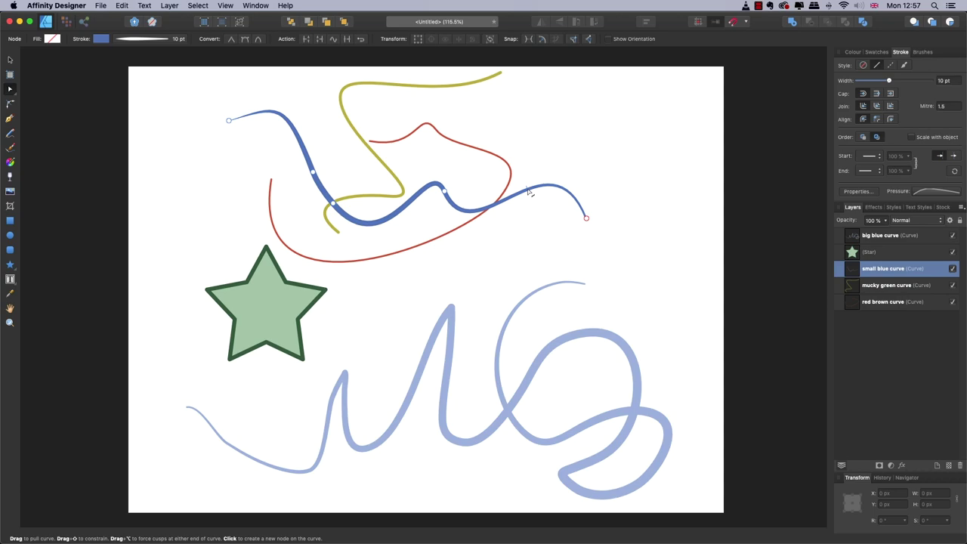
click(384, 166)
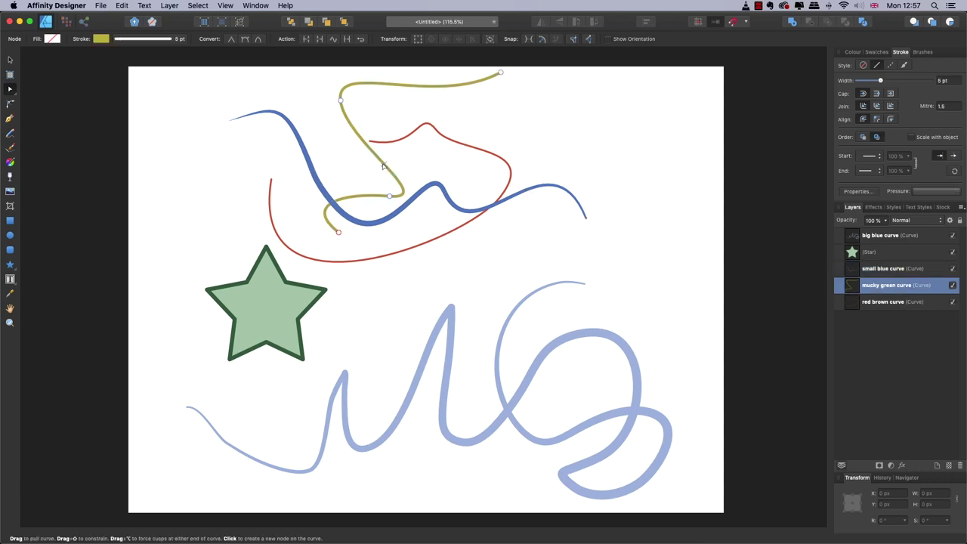
click(443, 325)
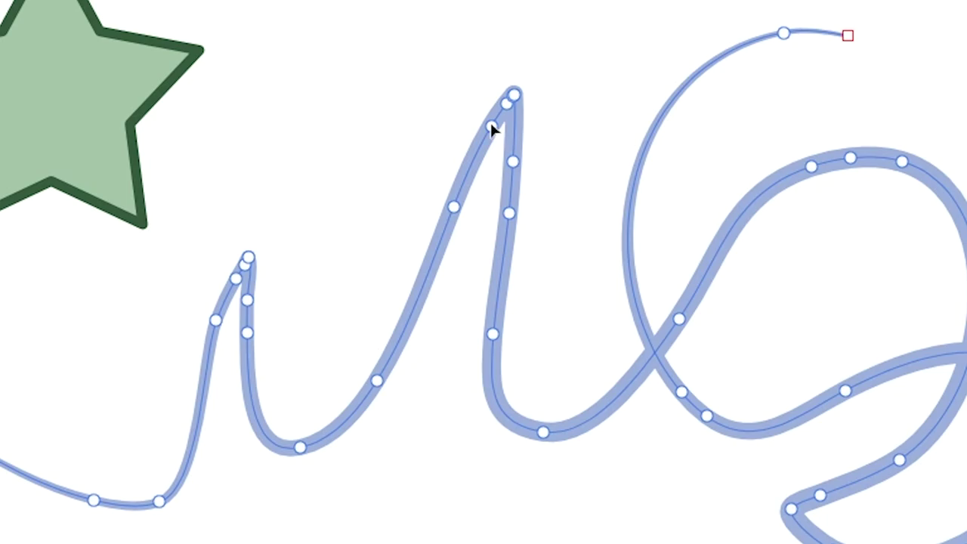
click(491, 127)
drag(489, 123, 425, 105)
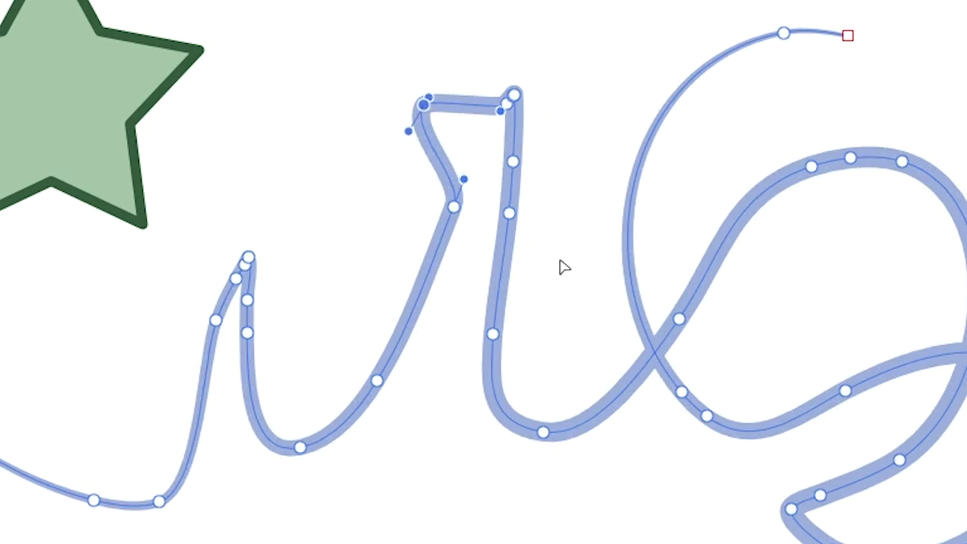
key(ctrl+z)
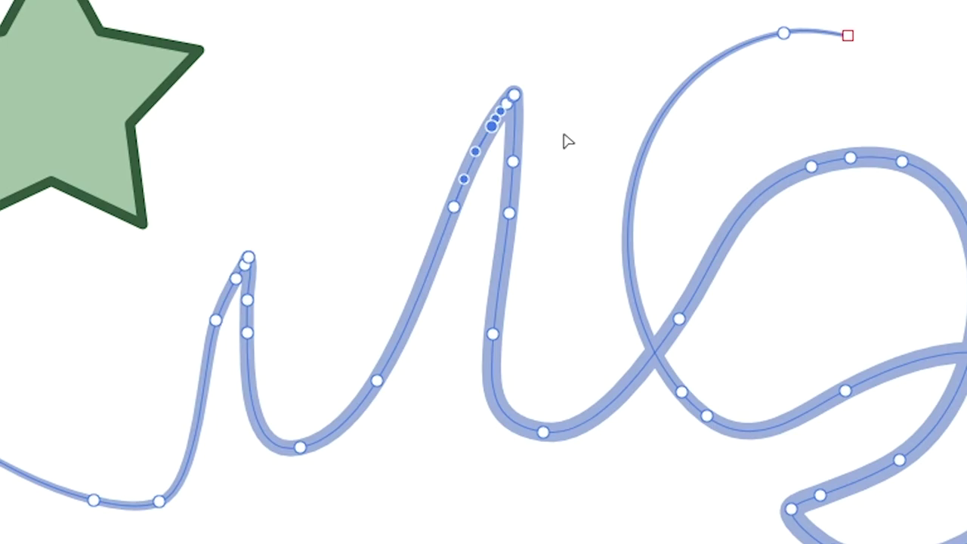
click(454, 208)
shift+click(377, 381)
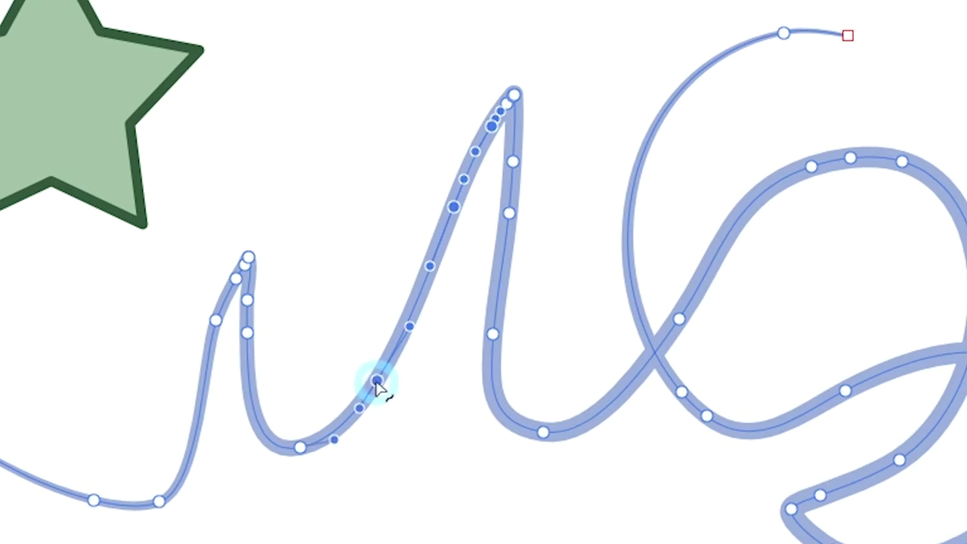
shift+click(513, 163)
shift+click(510, 215)
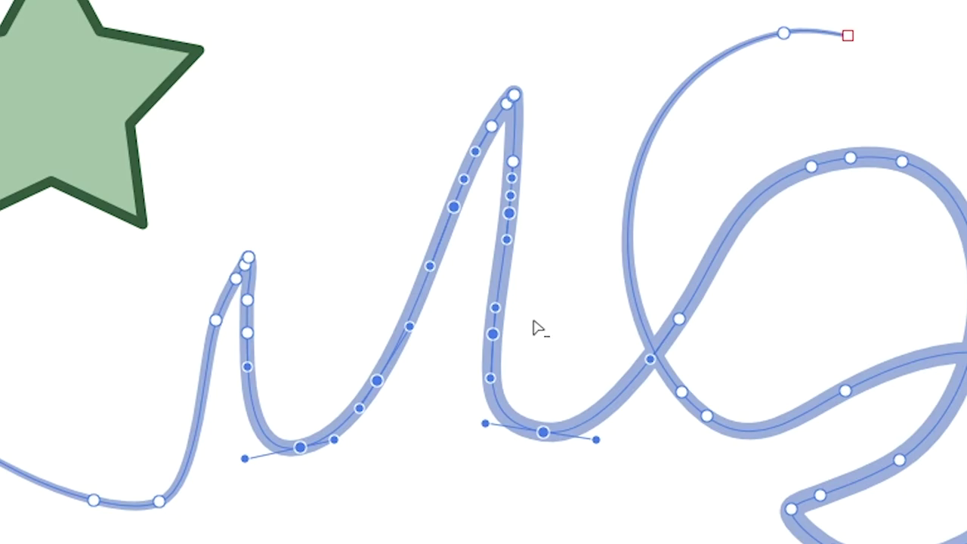
click(493, 335)
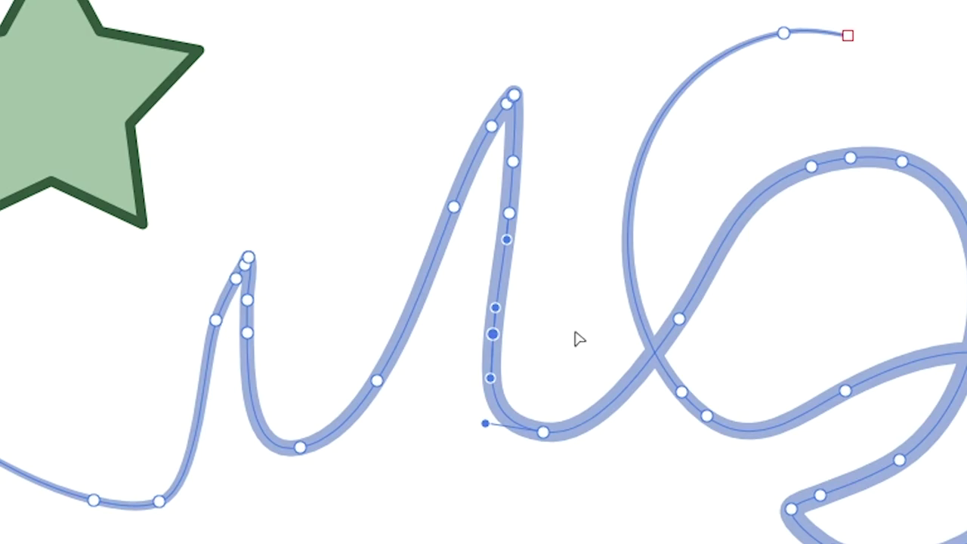
key(Page_Up)
key(Page_Up)
key(Page_Up)
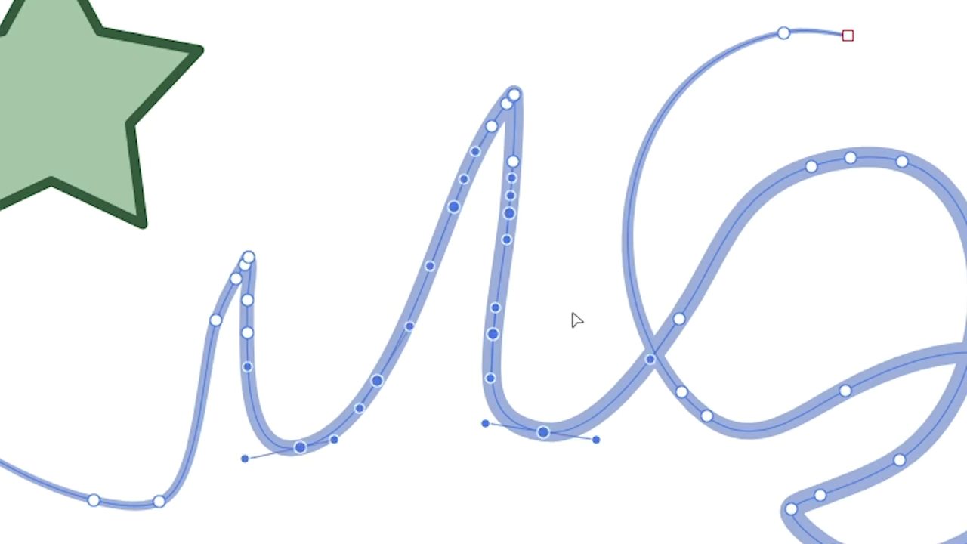
drag(563, 312, 460, 352)
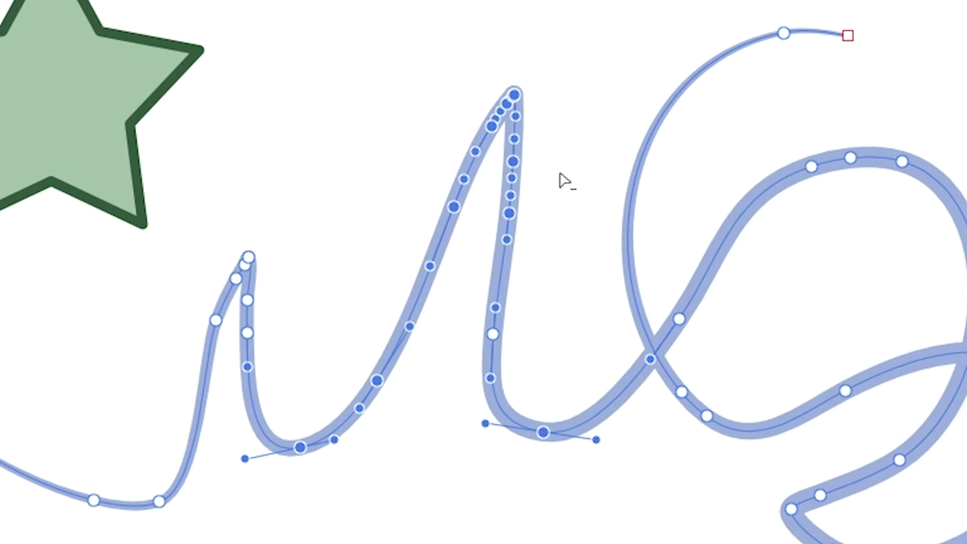
drag(561, 180, 402, 241)
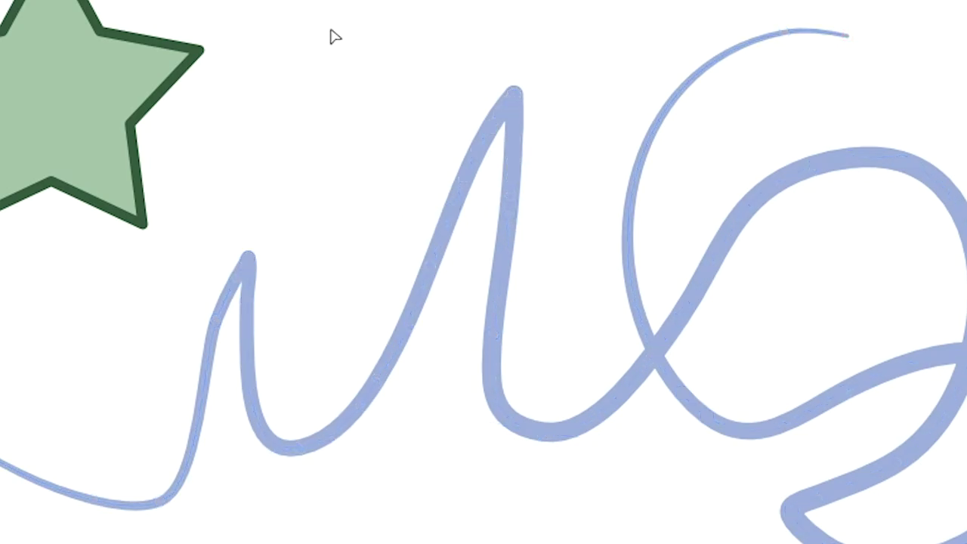
drag(331, 31, 583, 335)
click(498, 293)
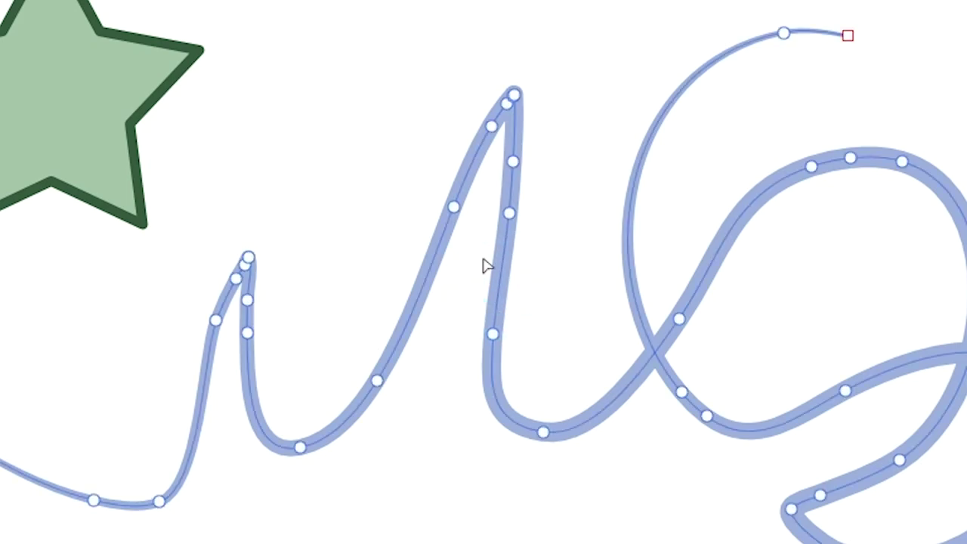
drag(335, 34, 582, 471)
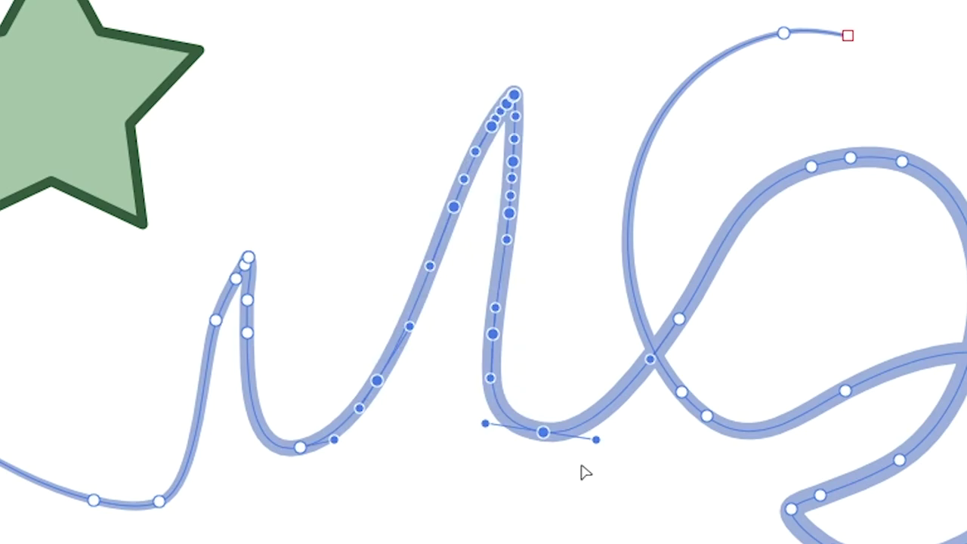
shift+click(248, 334)
shift+click(216, 319)
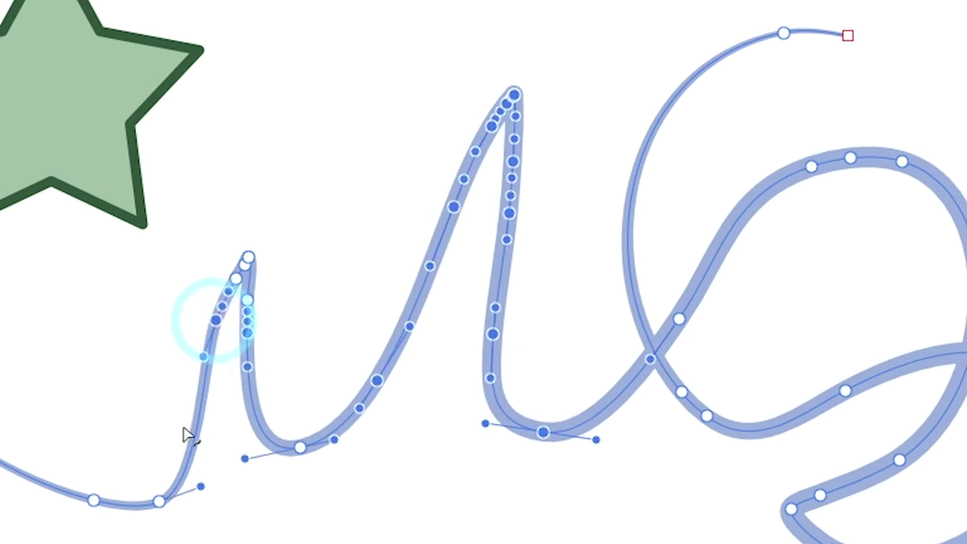
shift+click(158, 502)
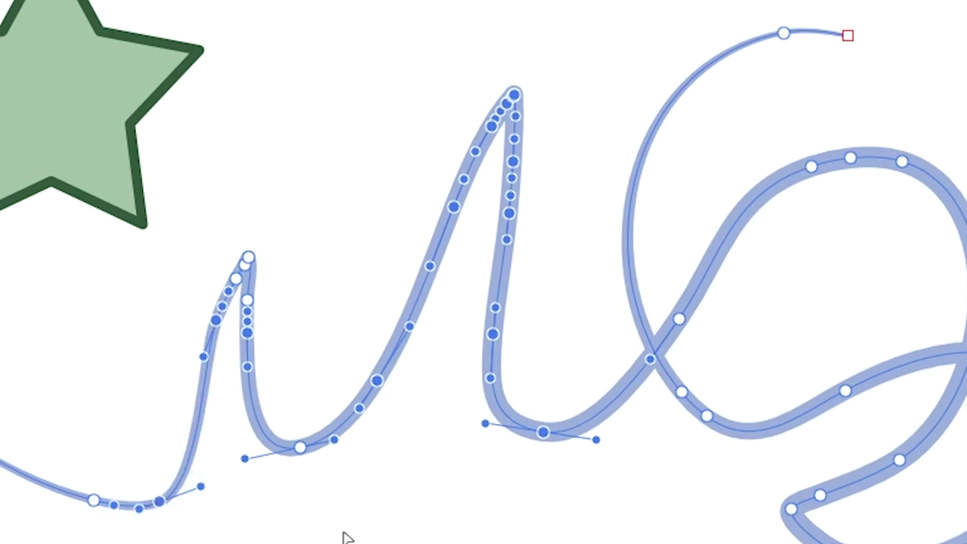
click(351, 521)
click(348, 429)
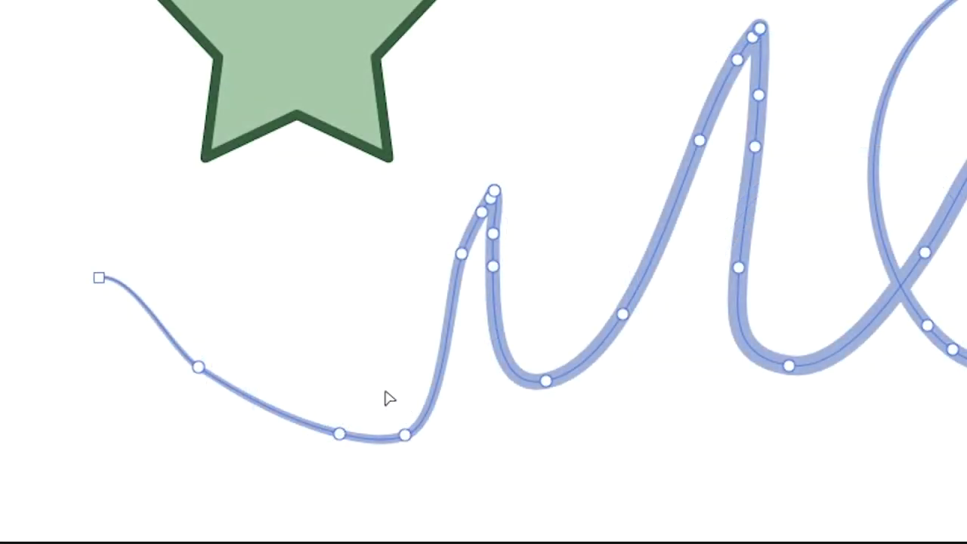
mouse_move(308, 383)
mouse_down()
mouse_move(348, 384)
mouse_move(390, 452)
mouse_move(414, 460)
mouse_move(432, 441)
mouse_move(430, 418)
mouse_move(391, 336)
mouse_move(392, 305)
mouse_move(410, 283)
mouse_move(455, 280)
mouse_move(472, 266)
mouse_move(453, 197)
mouse_move(505, 208)
mouse_move(532, 170)
mouse_move(479, 153)
mouse_move(345, 224)
mouse_move(236, 220)
mouse_move(188, 240)
mouse_move(119, 406)
mouse_move(229, 445)
mouse_move(240, 414)
mouse_move(284, 403)
mouse_up()
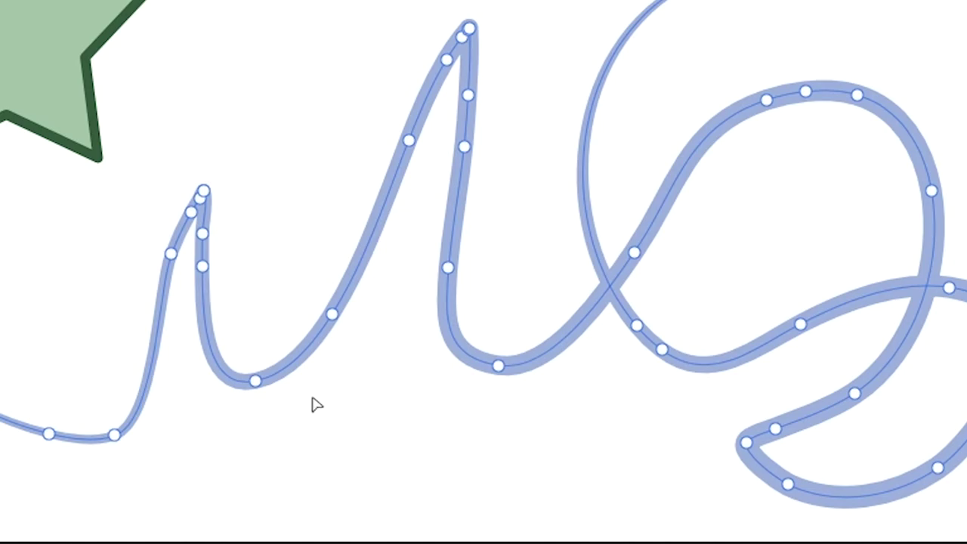
Begin a polygon lasso outline around the light blue curve's left and middle loops
click(313, 398)
click(401, 321)
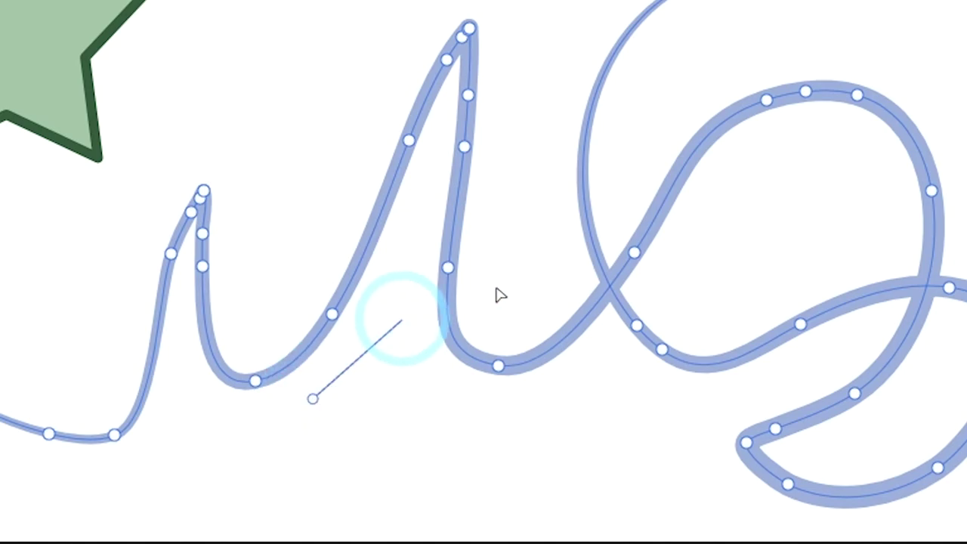
click(392, 248)
click(474, 242)
click(445, 406)
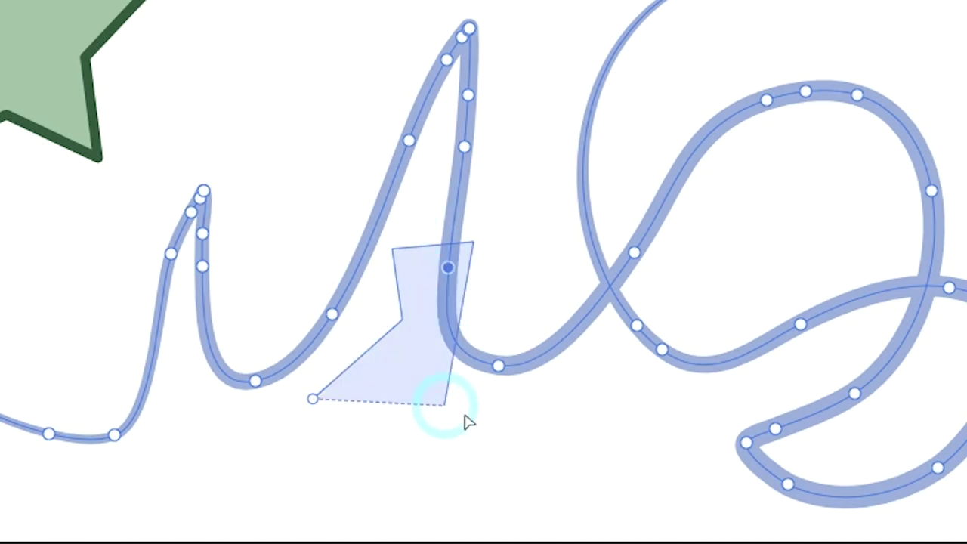
click(572, 386)
click(553, 331)
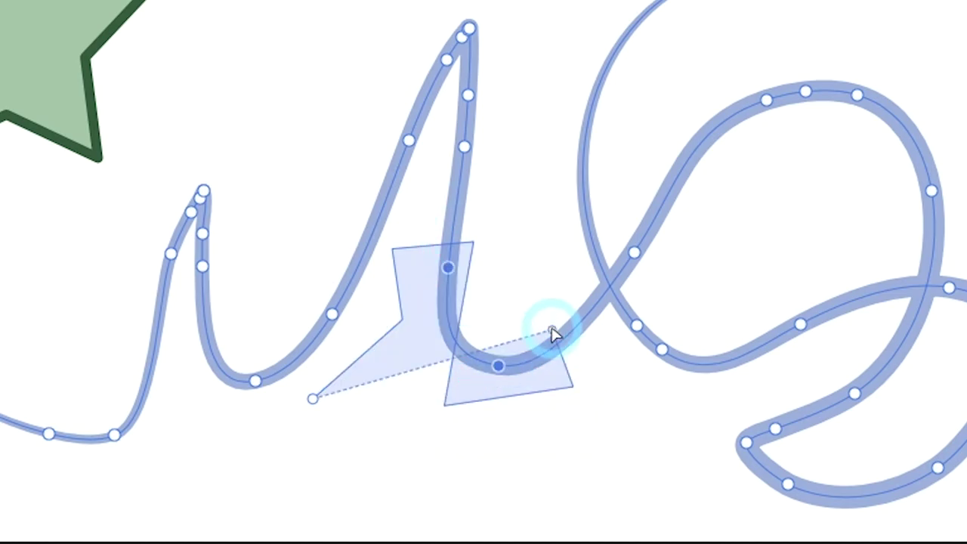
Complete the lasso around the right-side loops and nudge the enclosed nodes up-left
click(557, 247)
click(657, 229)
click(697, 293)
click(710, 354)
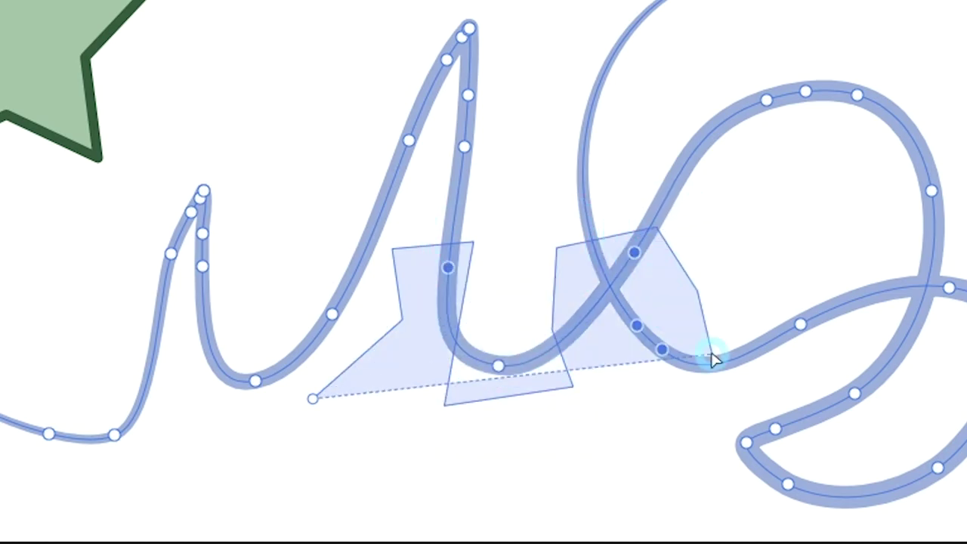
click(668, 447)
click(464, 481)
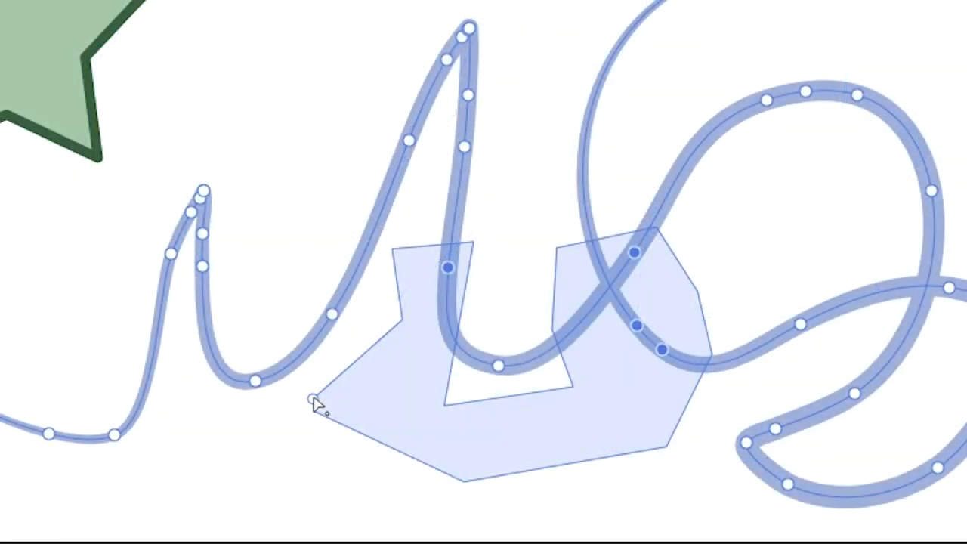
click(378, 316)
mouse_move(634, 253)
mouse_down()
mouse_move(606, 225)
mouse_move(647, 217)
mouse_move(678, 238)
mouse_move(633, 252)
mouse_move(626, 242)
mouse_up()
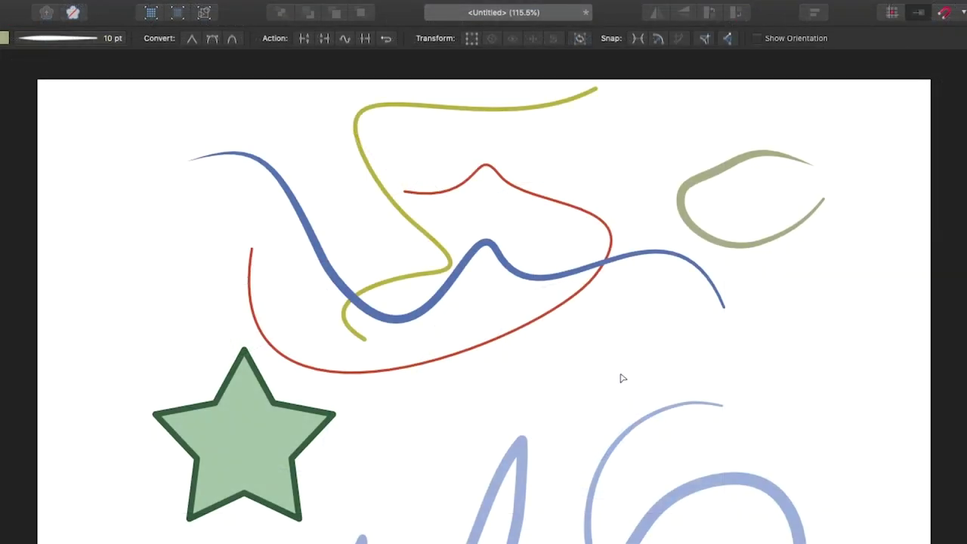
Select the yellow, blue and red curves, box-select their middle nodes, and nudge them down-left
click(420, 277)
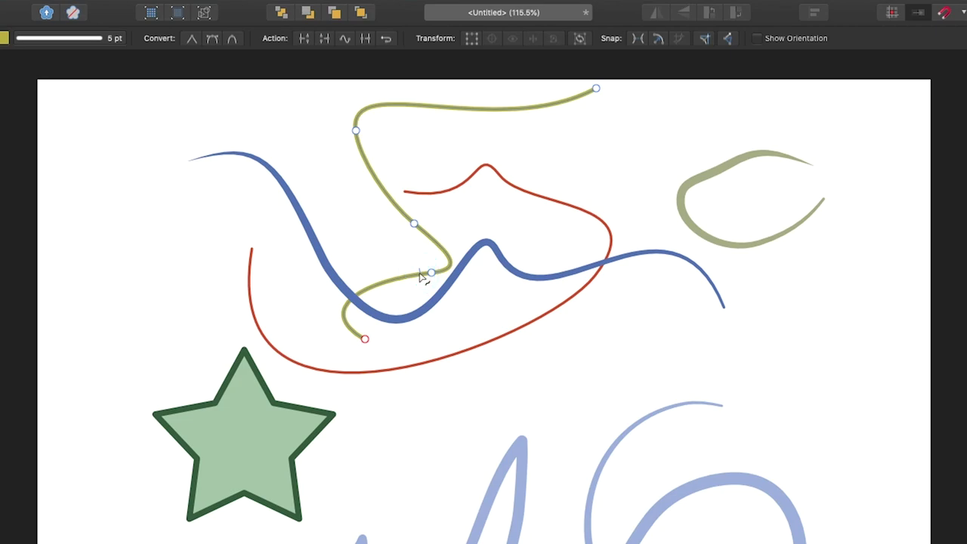
click(430, 307)
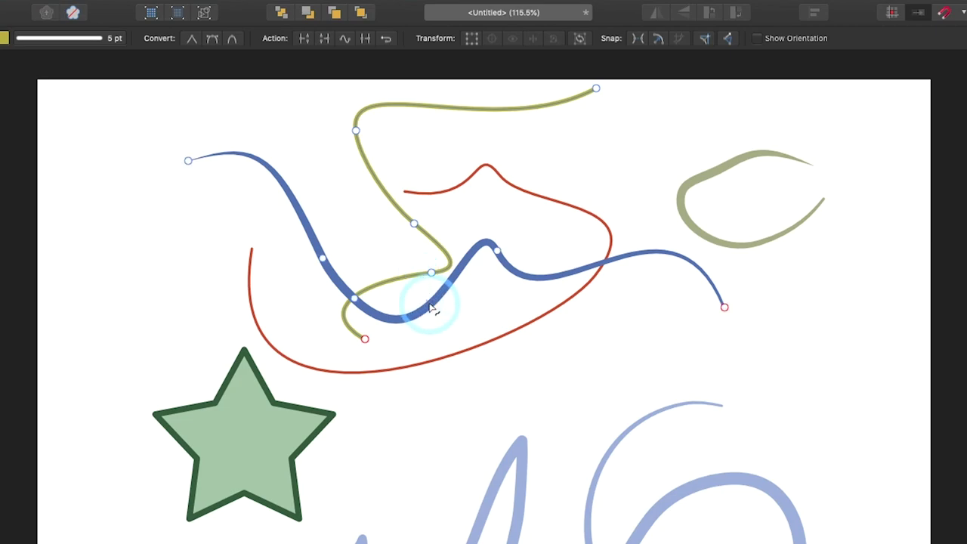
click(471, 352)
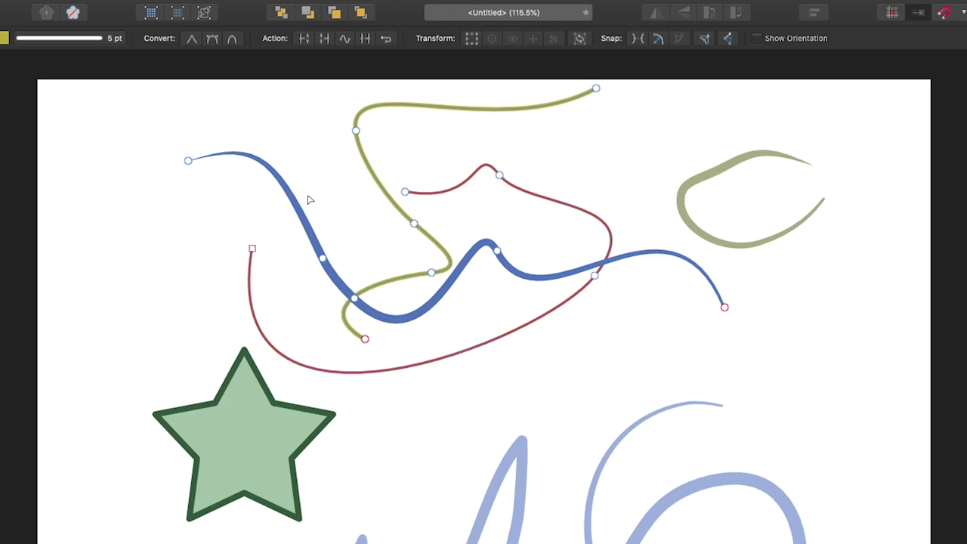
drag(297, 180, 512, 332)
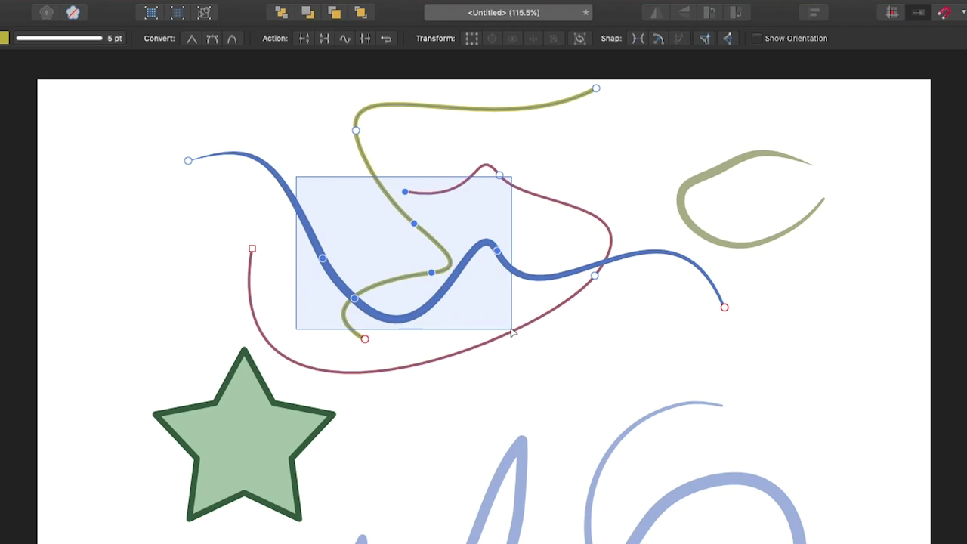
drag(511, 332, 511, 332)
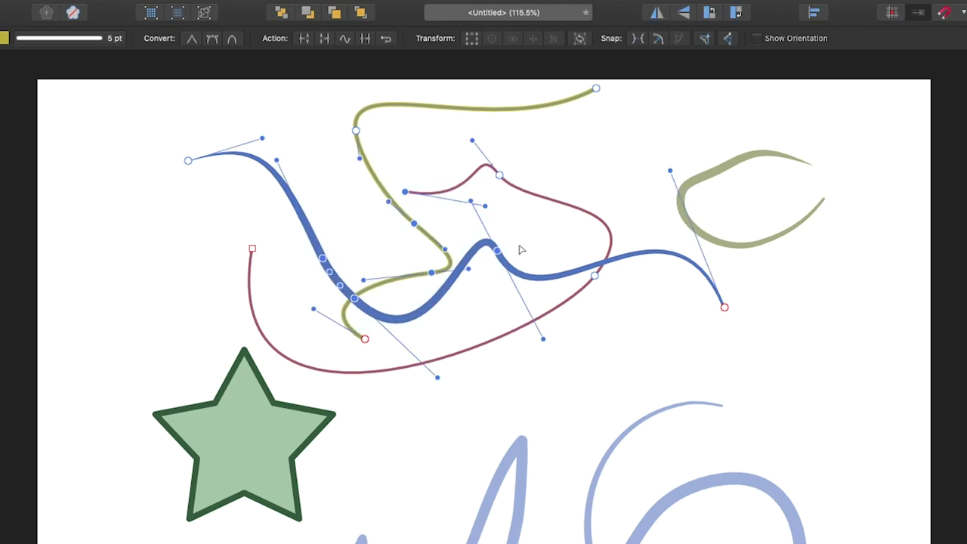
mouse_move(406, 195)
mouse_down()
mouse_move(414, 183)
mouse_move(394, 214)
mouse_move(399, 185)
mouse_move(399, 199)
mouse_up()
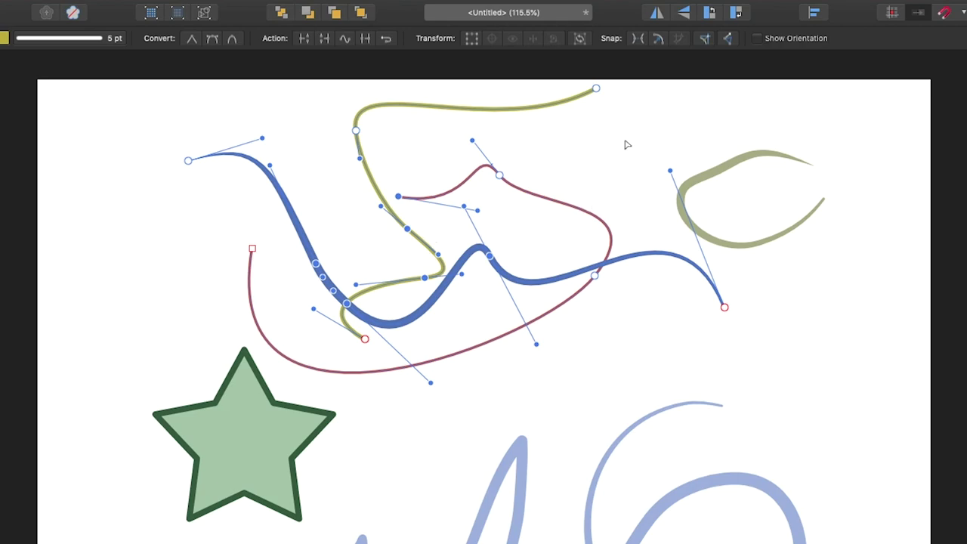
In Transform Mode, move the nodes up, shrink them, rotate about 15° and skew sideways
click(471, 40)
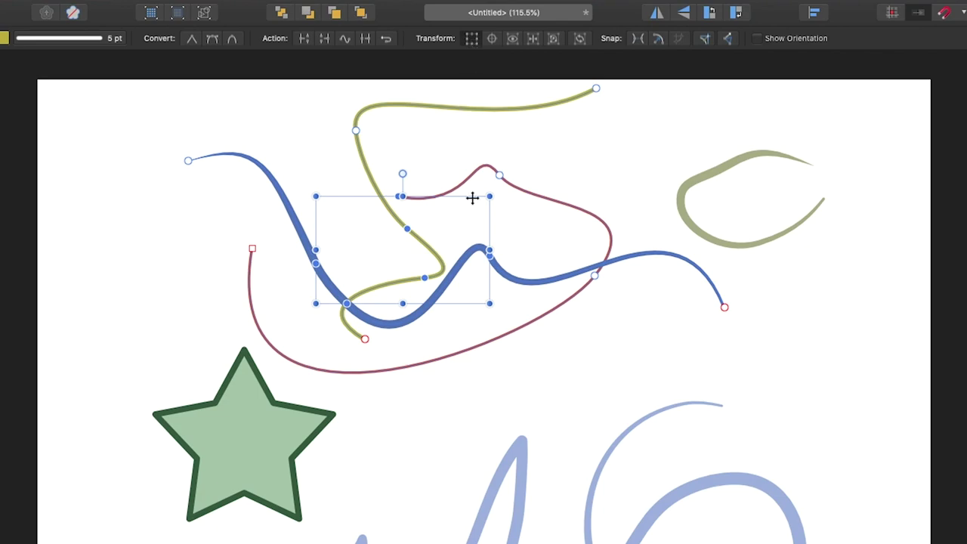
mouse_move(458, 278)
mouse_down()
mouse_move(494, 283)
mouse_move(455, 264)
mouse_move(465, 271)
mouse_move(458, 275)
mouse_up()
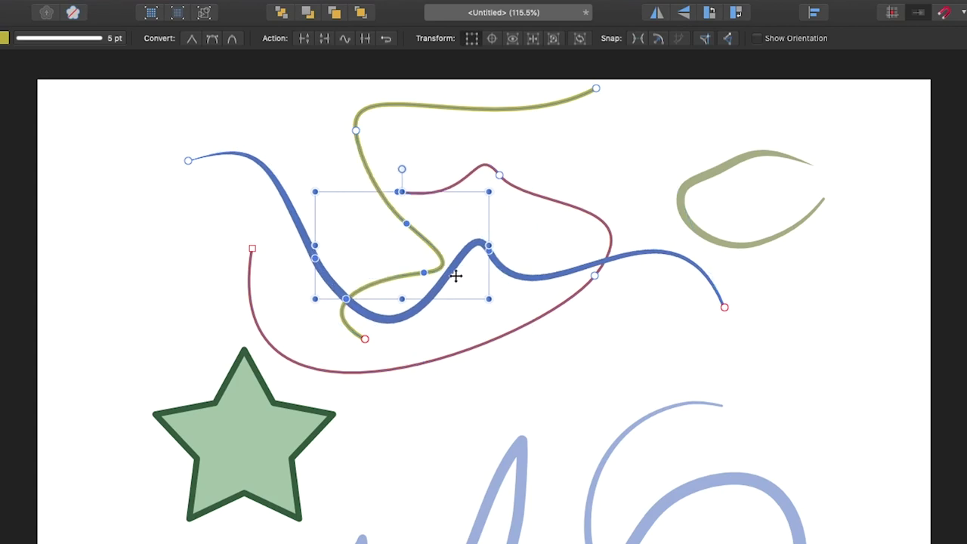
mouse_move(488, 297)
mouse_down()
mouse_move(534, 345)
mouse_move(470, 293)
mouse_up()
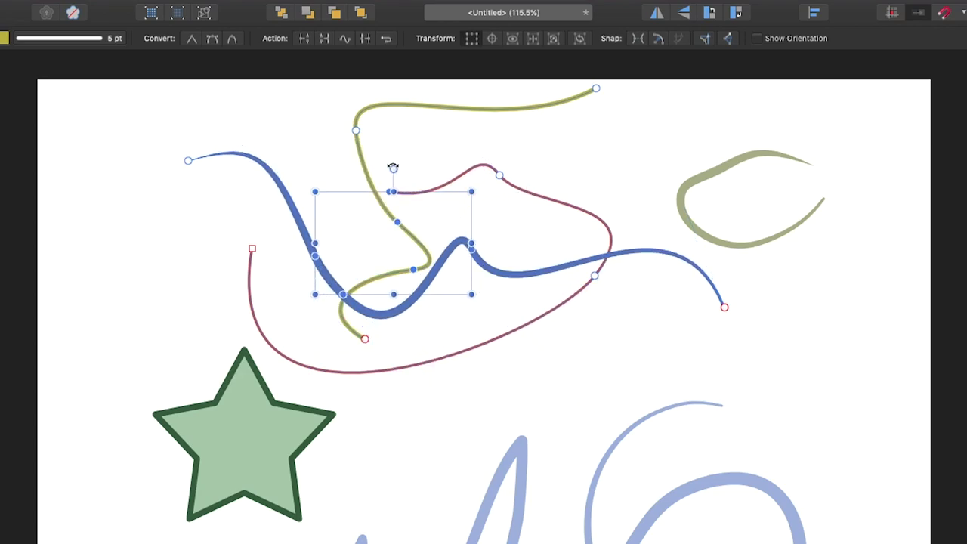
drag(393, 167, 371, 172)
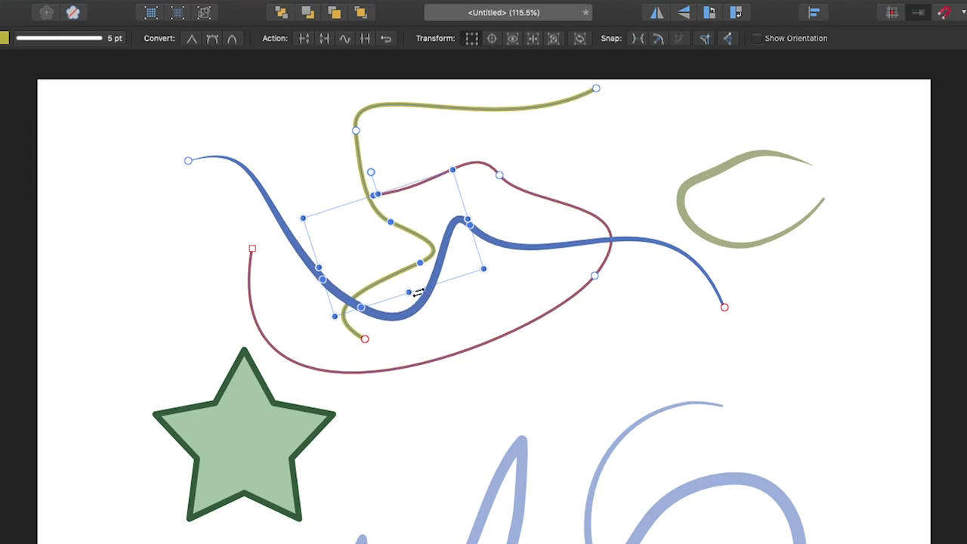
drag(417, 292, 380, 301)
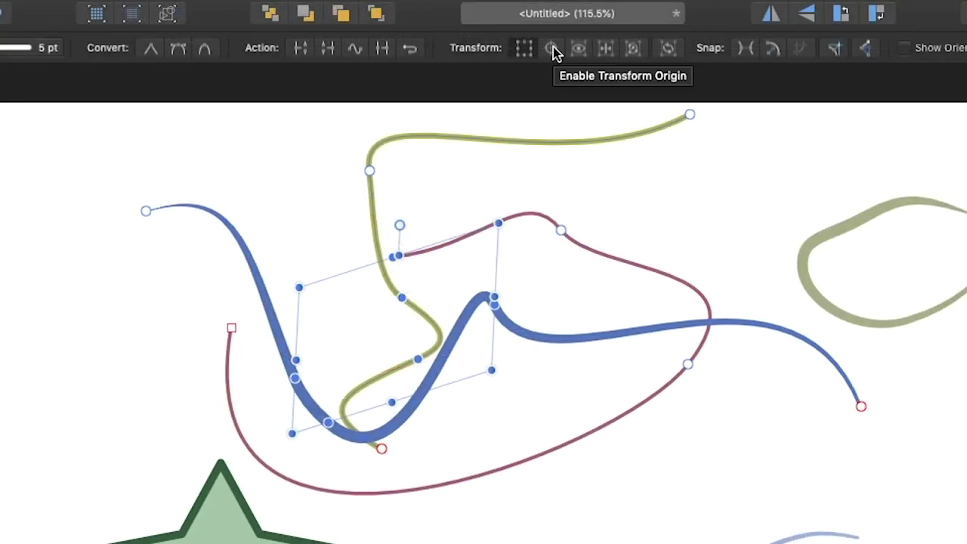
Move the transform origin to the box's top-right corner and rotate the nodes about 41°
click(552, 47)
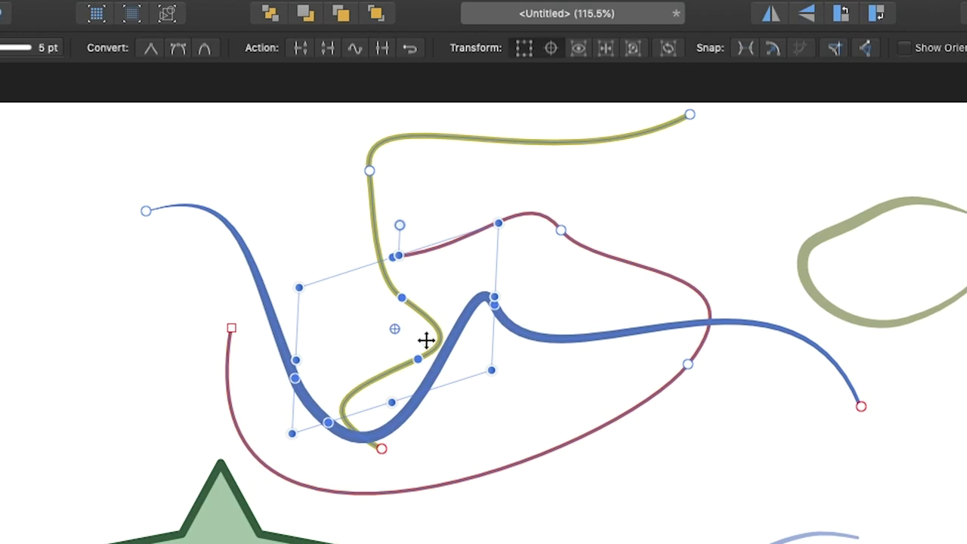
click(395, 328)
drag(458, 254, 491, 234)
drag(287, 438, 300, 459)
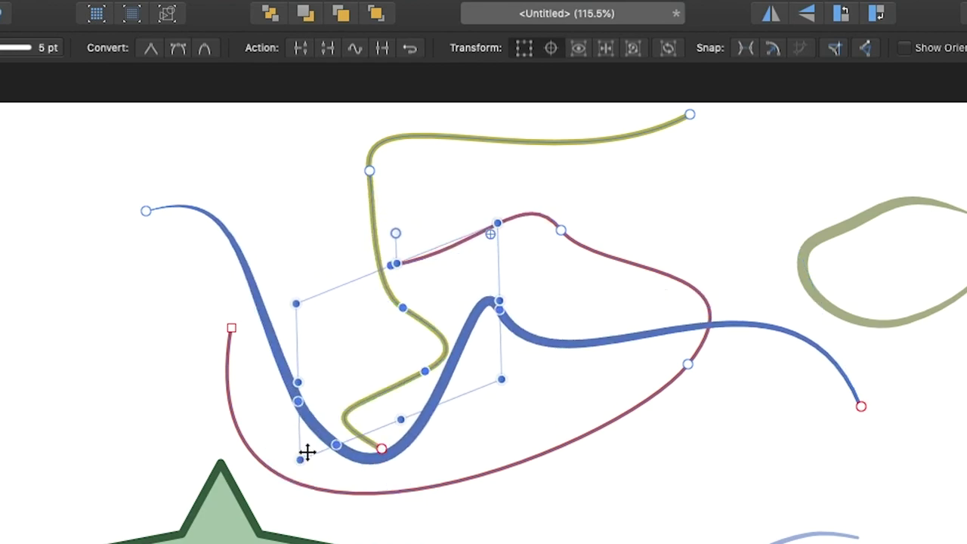
Toggle Hide Selection while Dragging, shift the nodes, and rotate them about 43°
click(580, 49)
drag(412, 327, 456, 317)
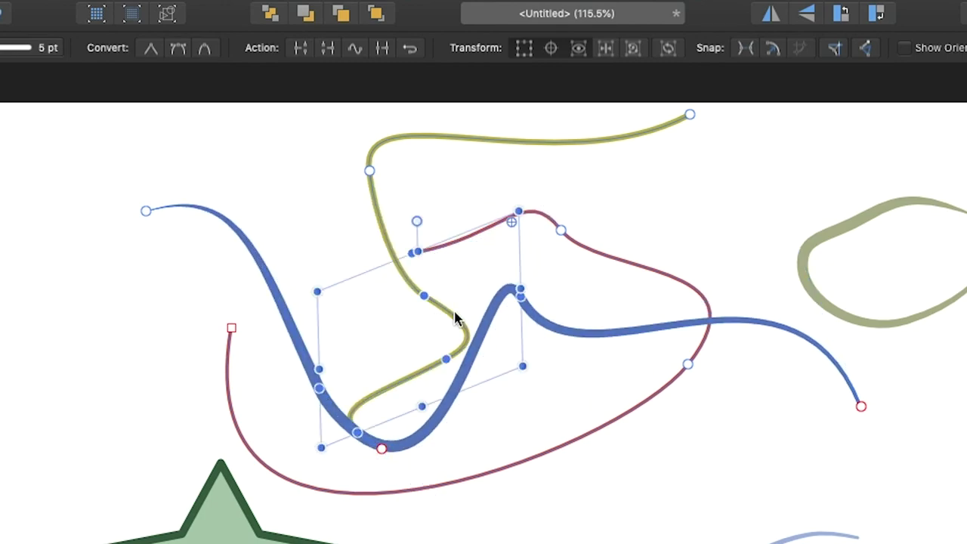
click(580, 49)
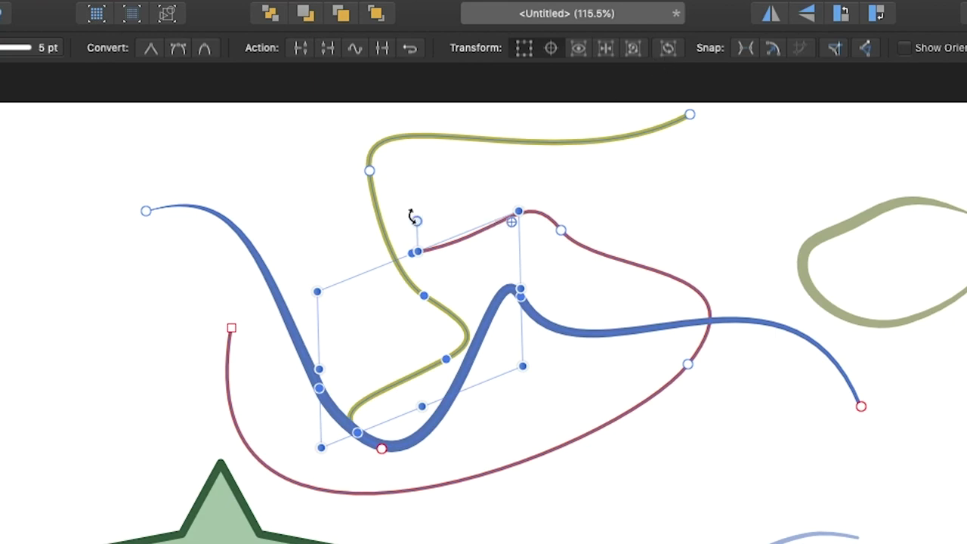
drag(416, 219, 367, 272)
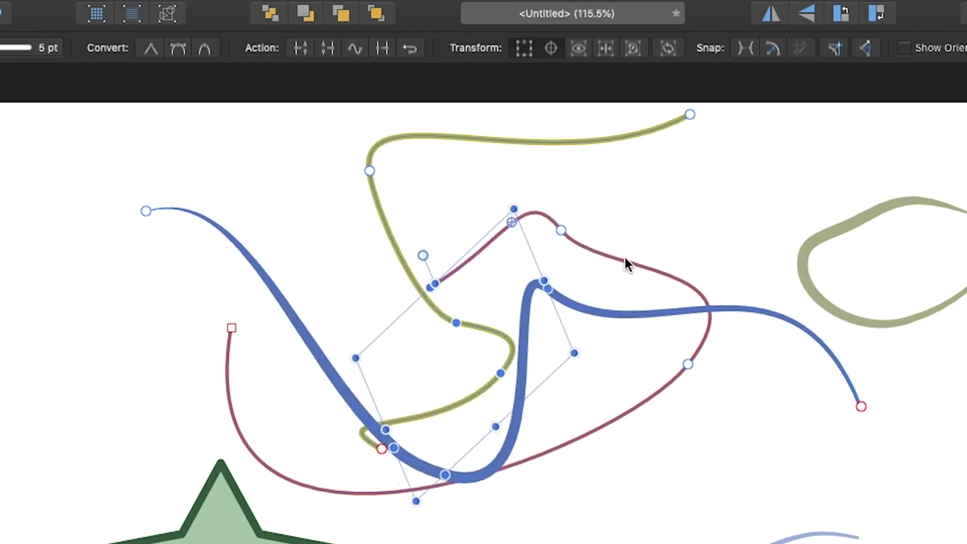
Use an axis-aligned node box, rotate about 6°, recentre the pivot, and show alignment handles
click(668, 47)
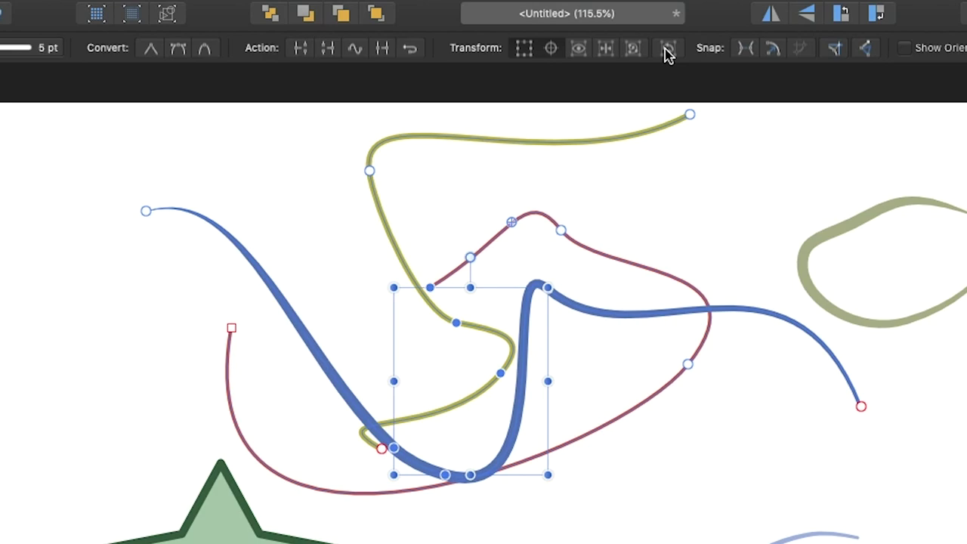
click(511, 221)
drag(384, 482, 350, 488)
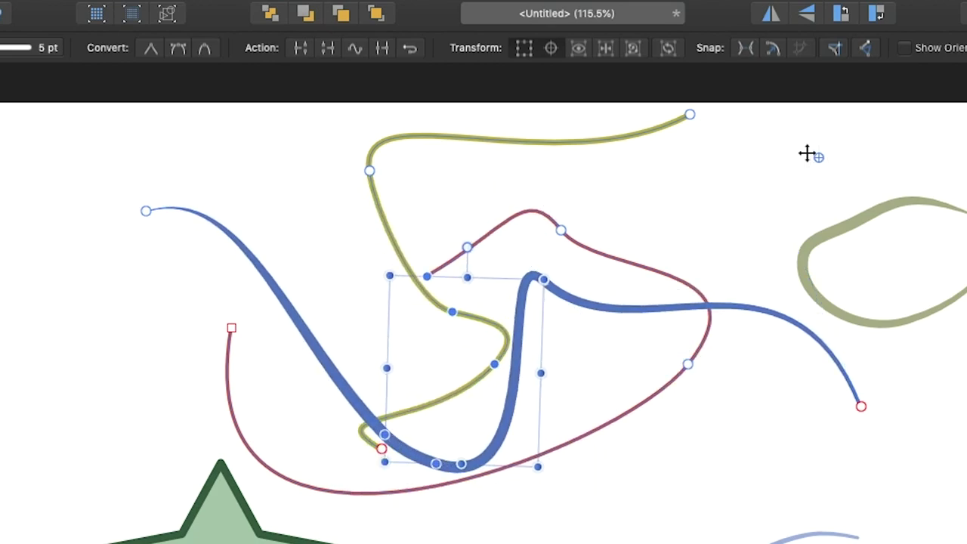
mouse_move(818, 157)
mouse_down()
mouse_move(479, 280)
mouse_move(457, 338)
mouse_up()
click(607, 48)
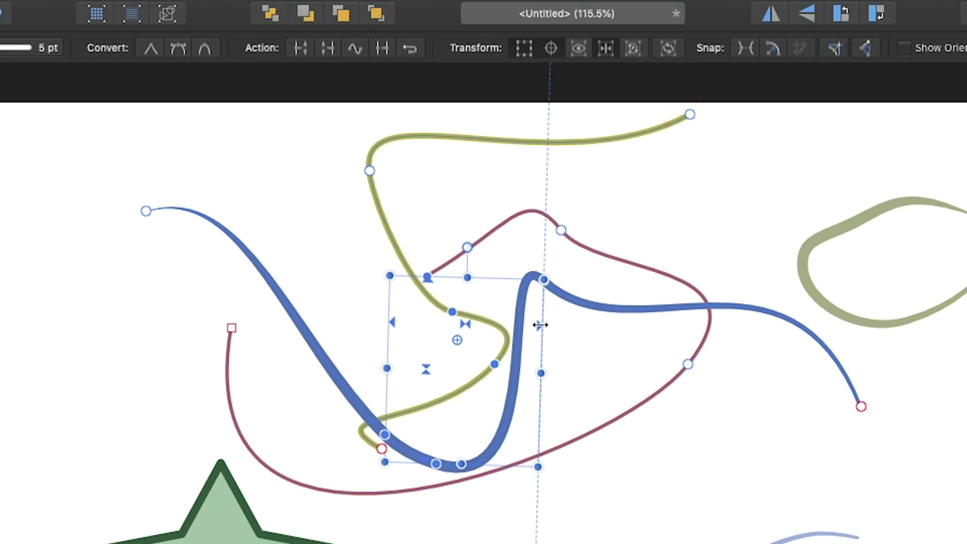
drag(540, 325, 553, 325)
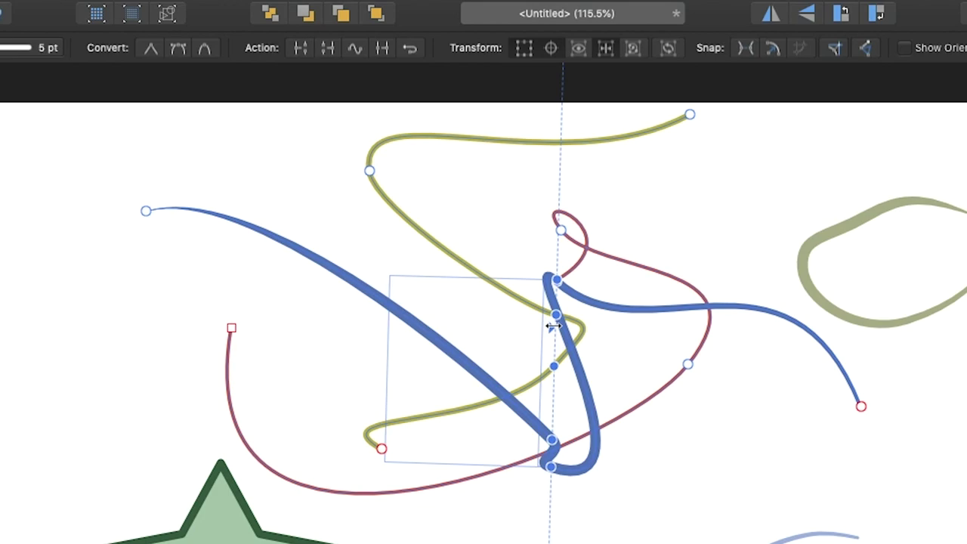
drag(553, 325, 681, 344)
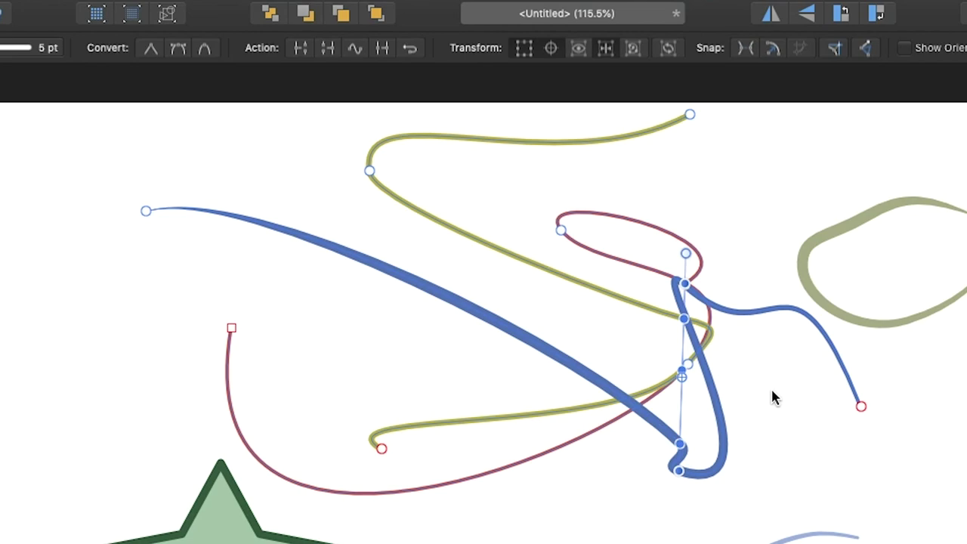
key(super+z)
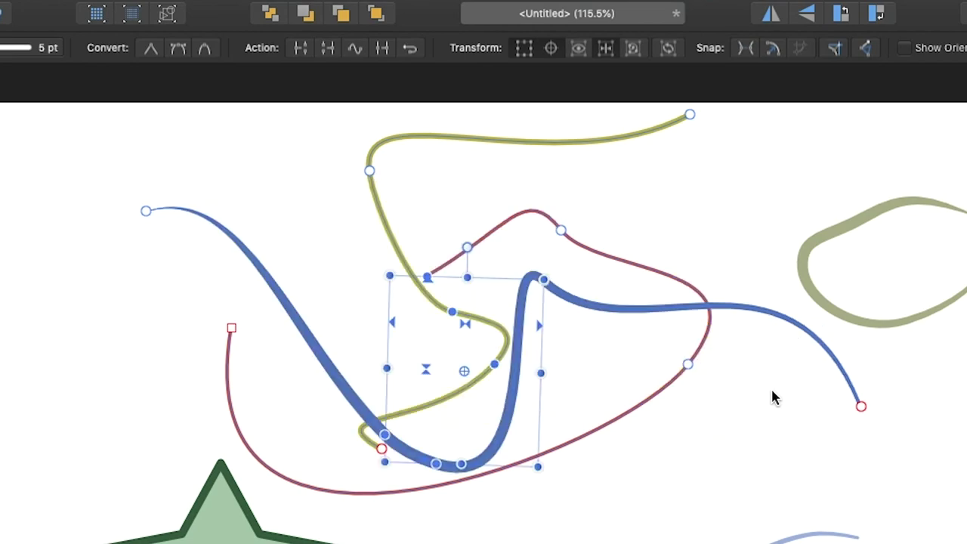
drag(427, 277, 424, 520)
key(super+z)
drag(425, 369, 401, 391)
key(super+z)
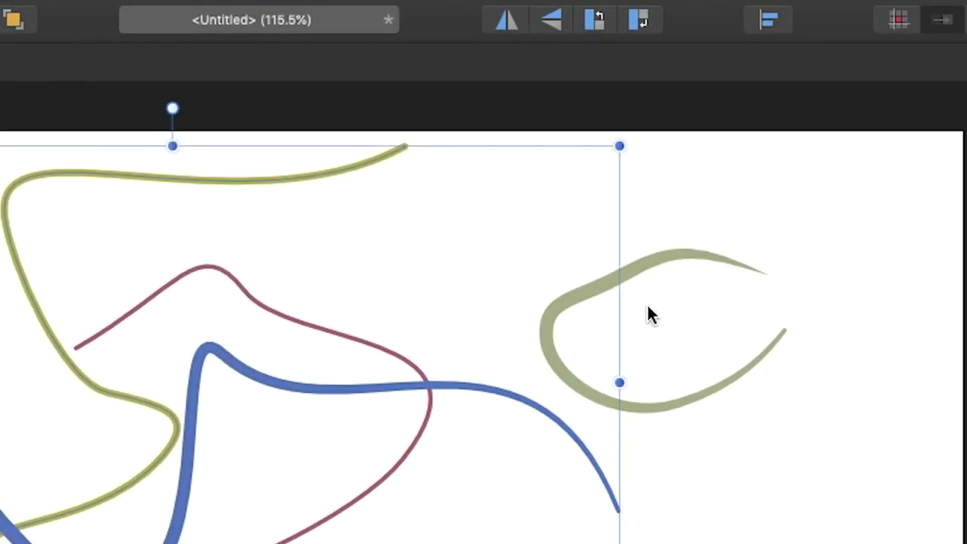
Marquee-select the olive loop's nodes and fit their transform box to the curve, alignment handles off
click(708, 389)
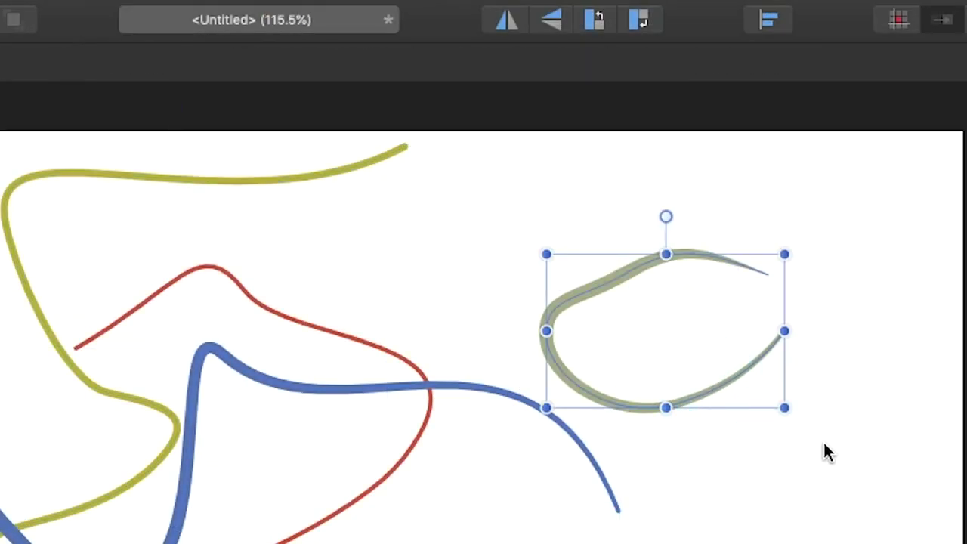
key(a)
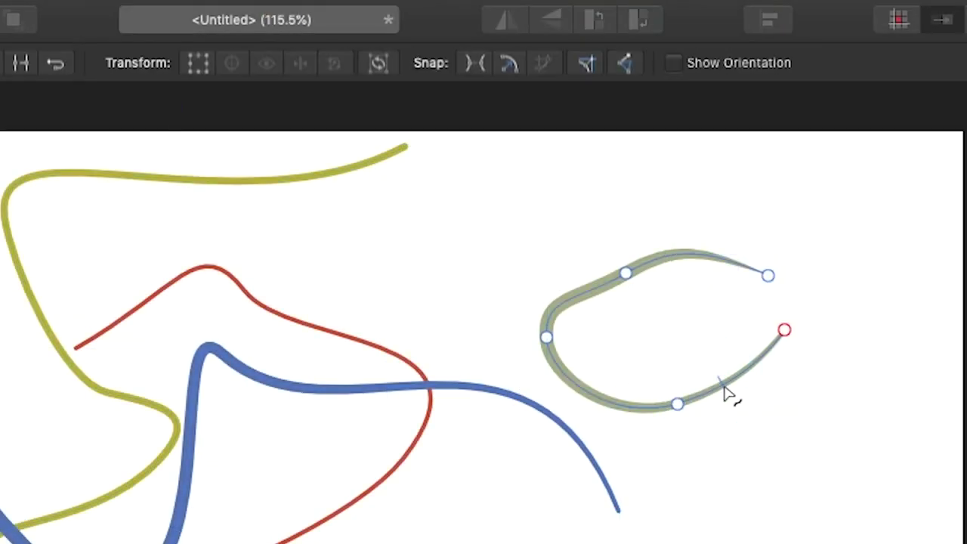
drag(602, 260, 786, 444)
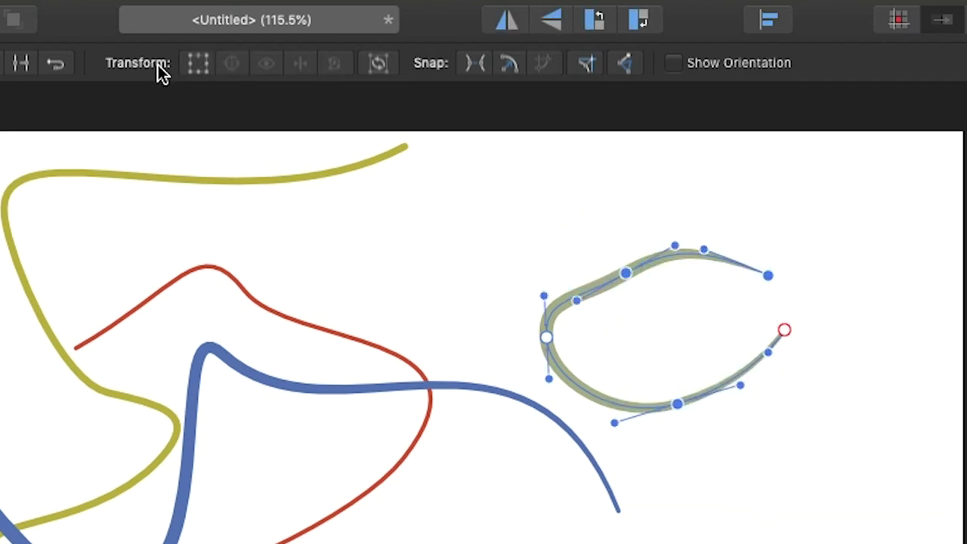
click(197, 65)
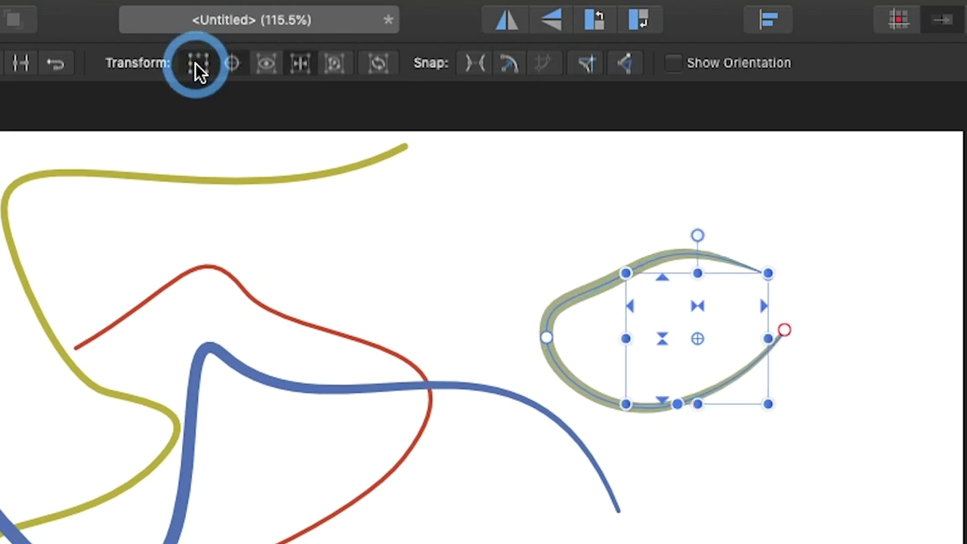
click(302, 65)
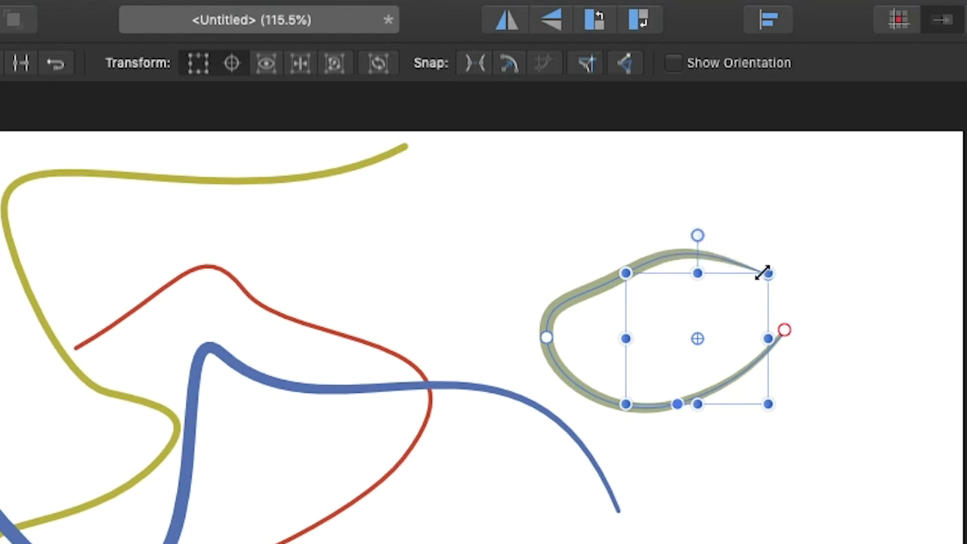
click(337, 67)
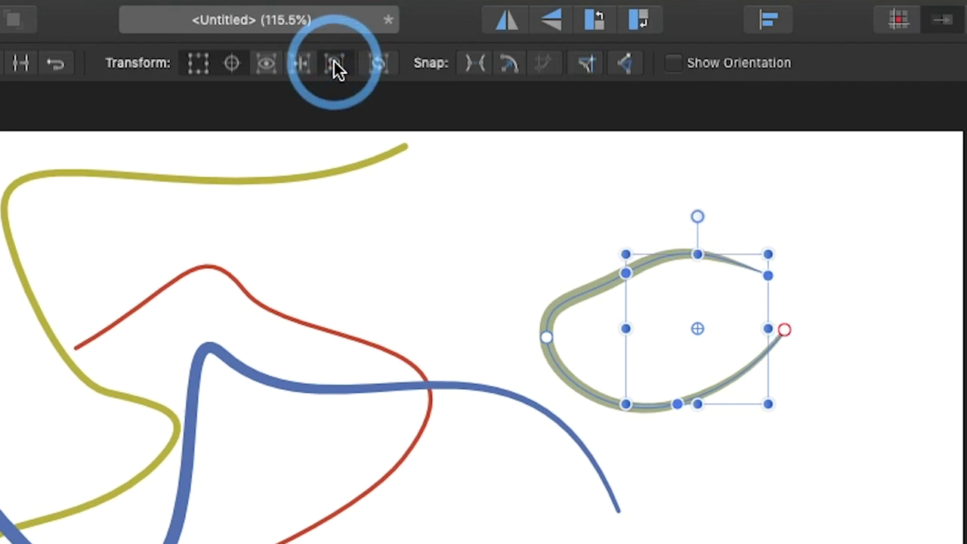